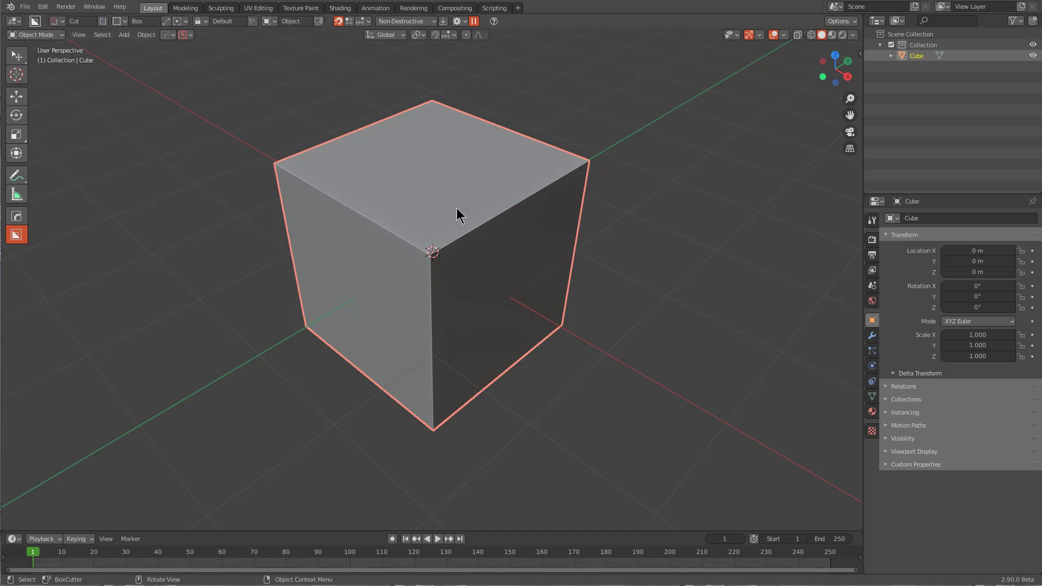
Step: Draw a box cutter on the cube's top face overhanging one side and round its corners with a 6-segment bevel
middle_drag(345, 229, 372, 240)
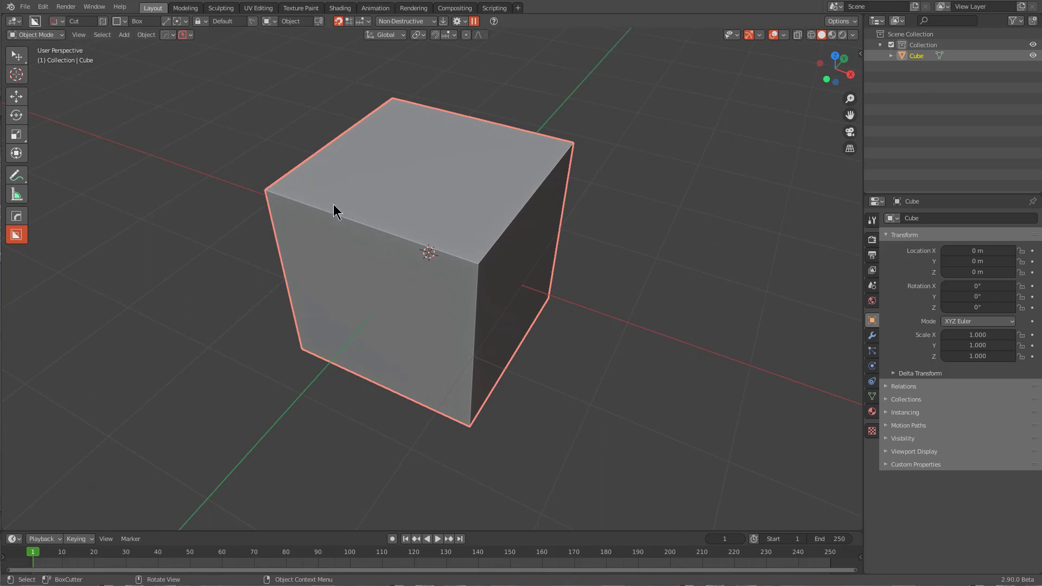
mouse_move(351, 174)
mouse_down()
mouse_move(298, 275)
mouse_move(304, 317)
mouse_move(258, 340)
mouse_move(338, 321)
mouse_up()
key(b)
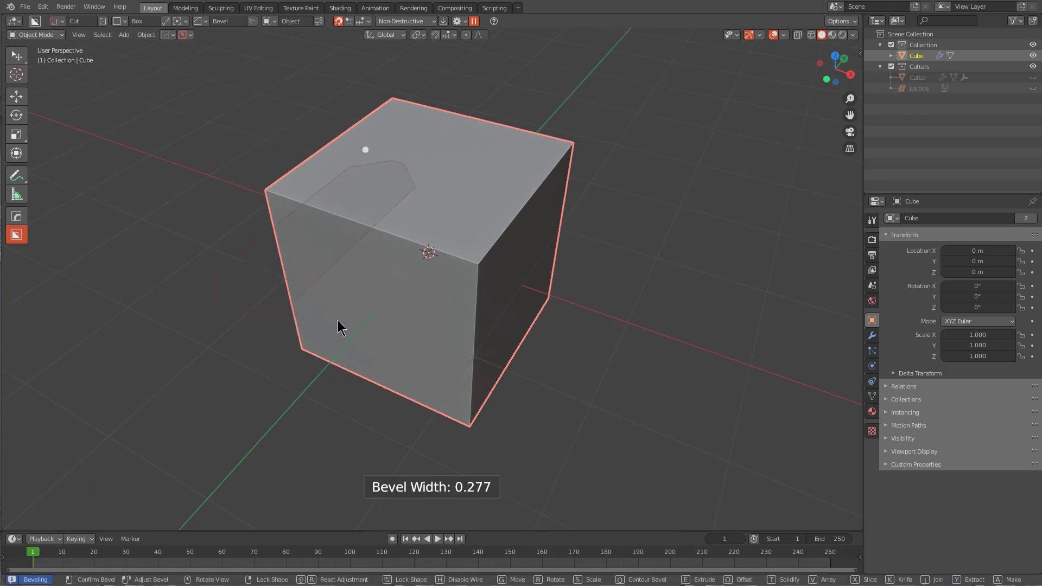
key(Tab)
key(b)
scroll(442, 273, up, 6)
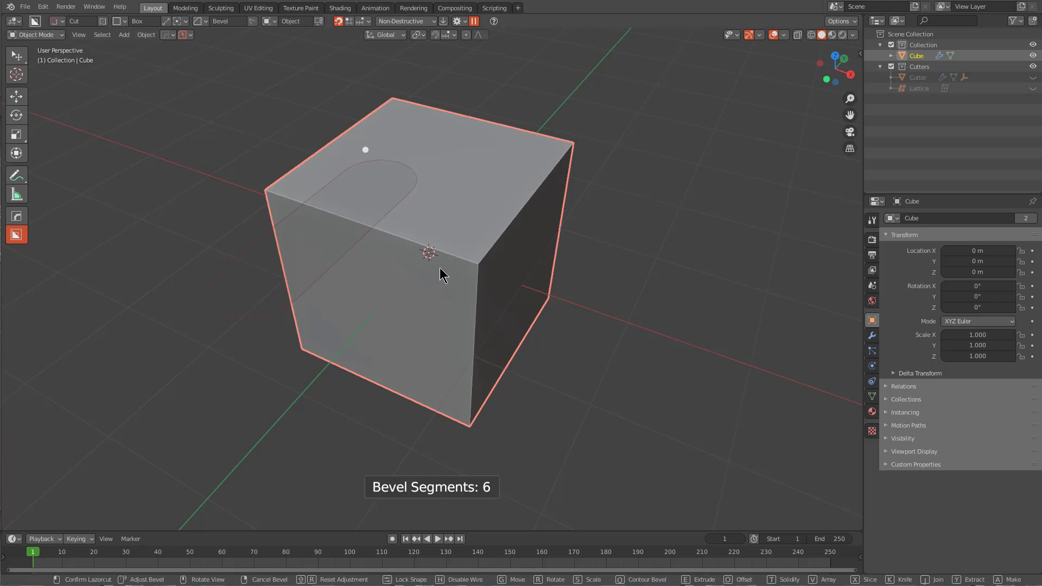
Step: Turn off the cutter's wire and live display, then lock the rounded shape and join it to the cube
key(h)
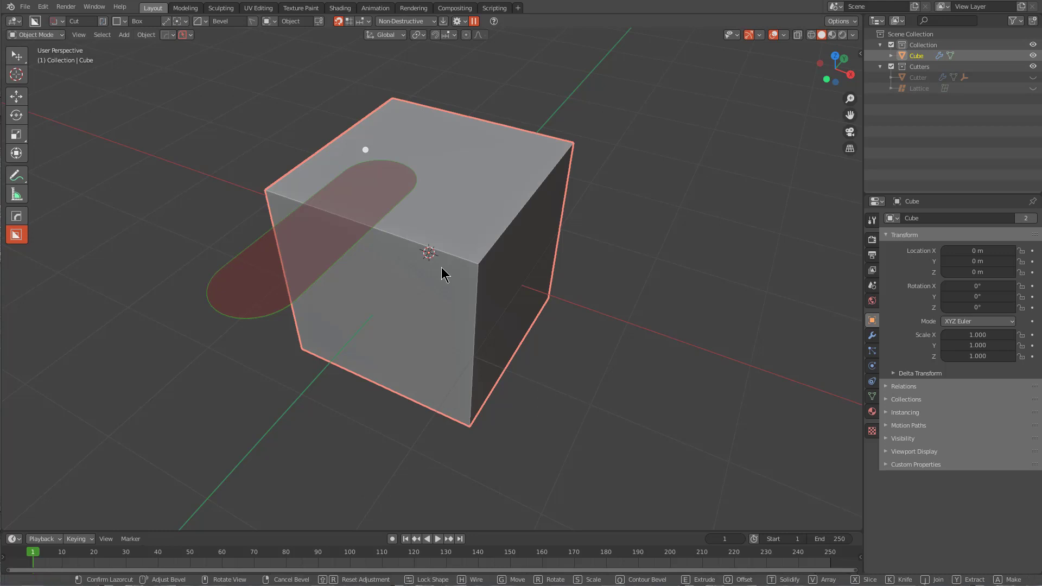
key(l)
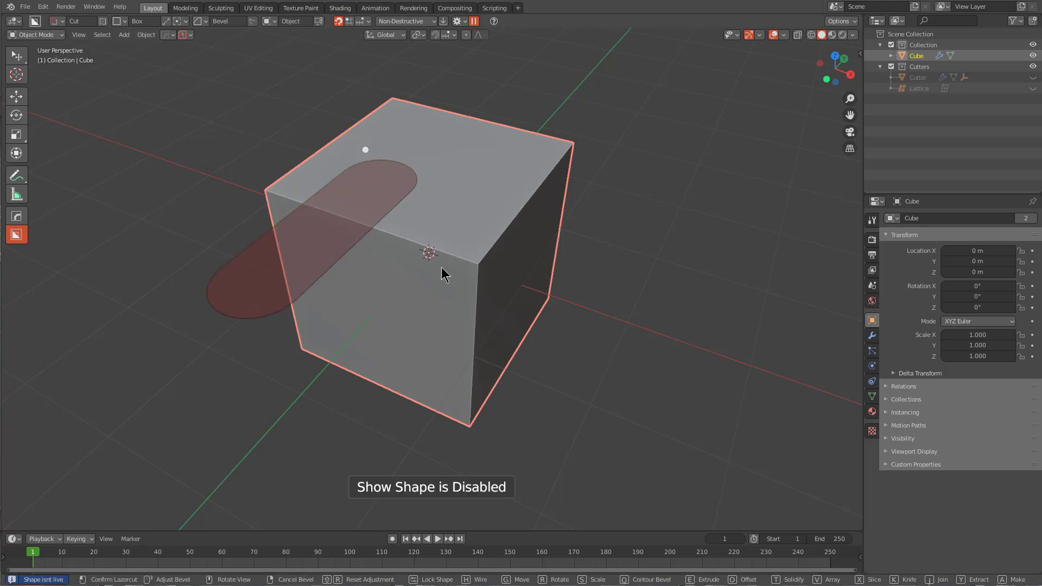
key(Tab)
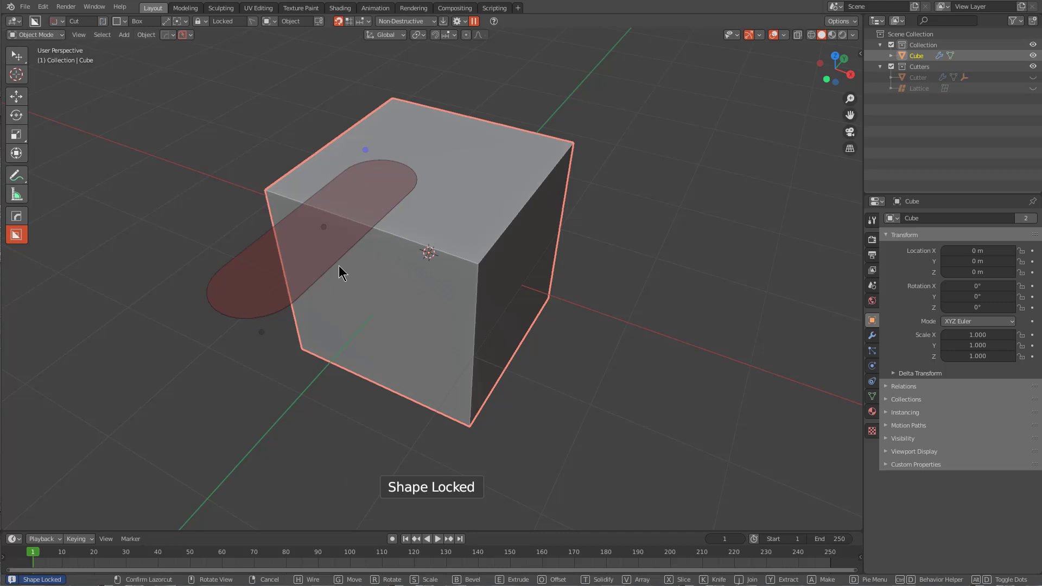
key(j)
click(377, 196)
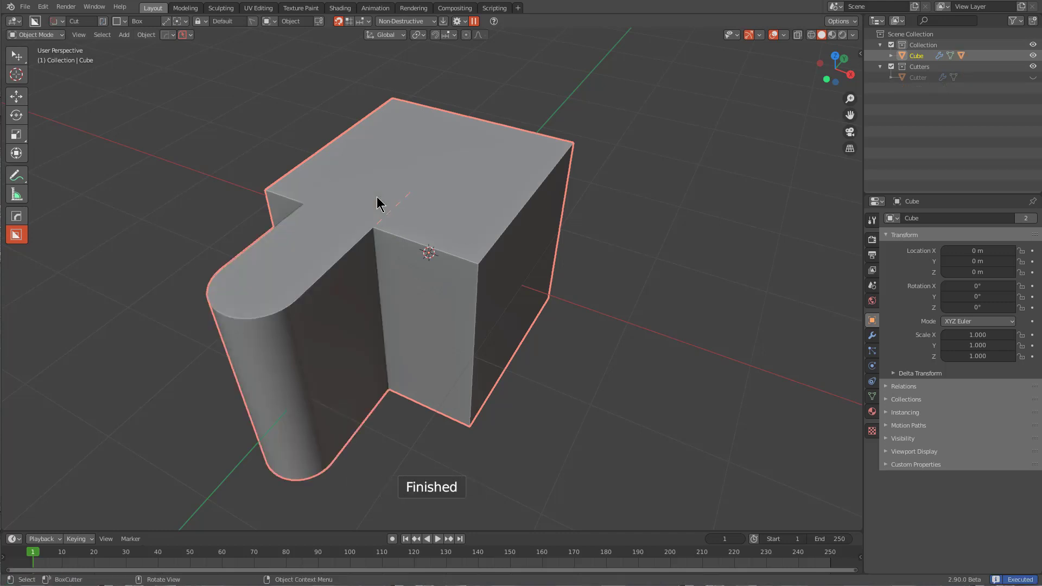
Step: Draw a second box about 1.21 by 0.45 on the top face overhanging the adjacent side, bevel its corners and join it to the cube
key(alt+a)
scroll(434, 251, up, 2)
mouse_move(442, 295)
middle_down()
mouse_move(434, 251)
mouse_move(388, 284)
middle_up()
scroll(388, 284, down, 3)
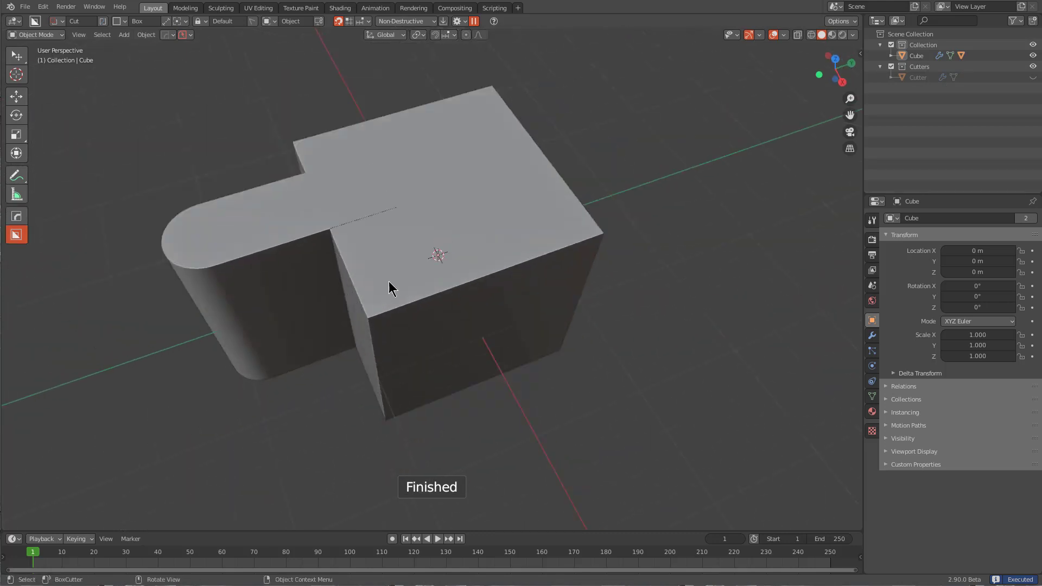
click(395, 240)
drag(394, 237, 515, 341)
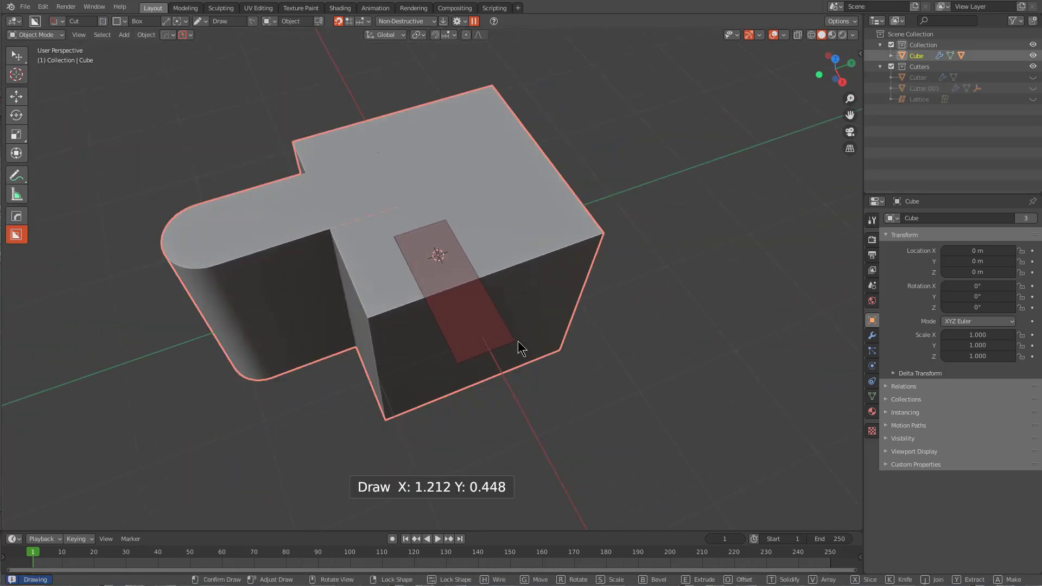
key(b)
click(646, 307)
key(j)
click(517, 306)
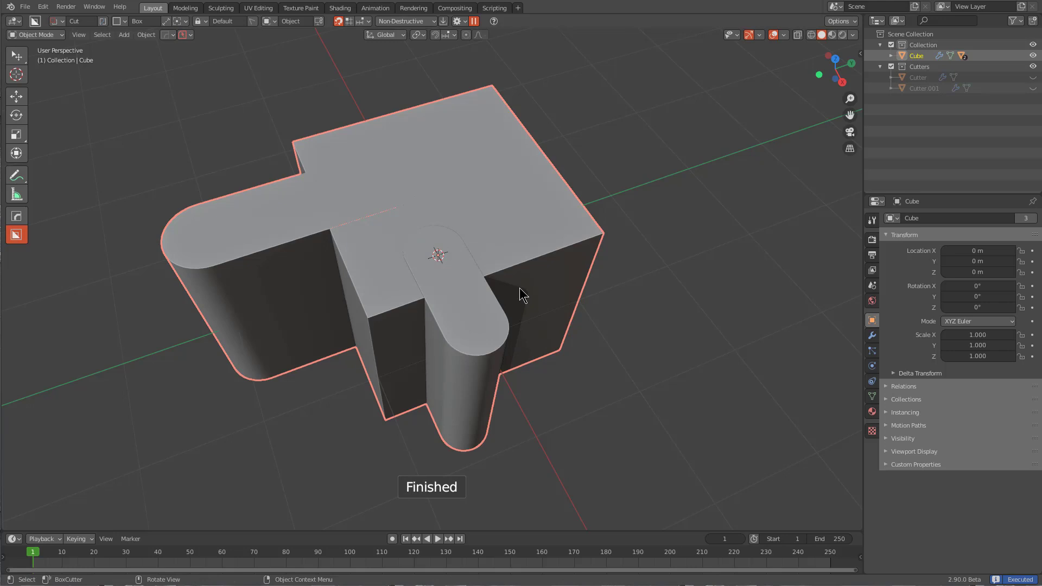
Step: Set BoxCutter to Join mode and add bevelled box protrusions from the top face over the cube's two remaining sides
middle_drag(520, 296, 545, 269)
key(d)
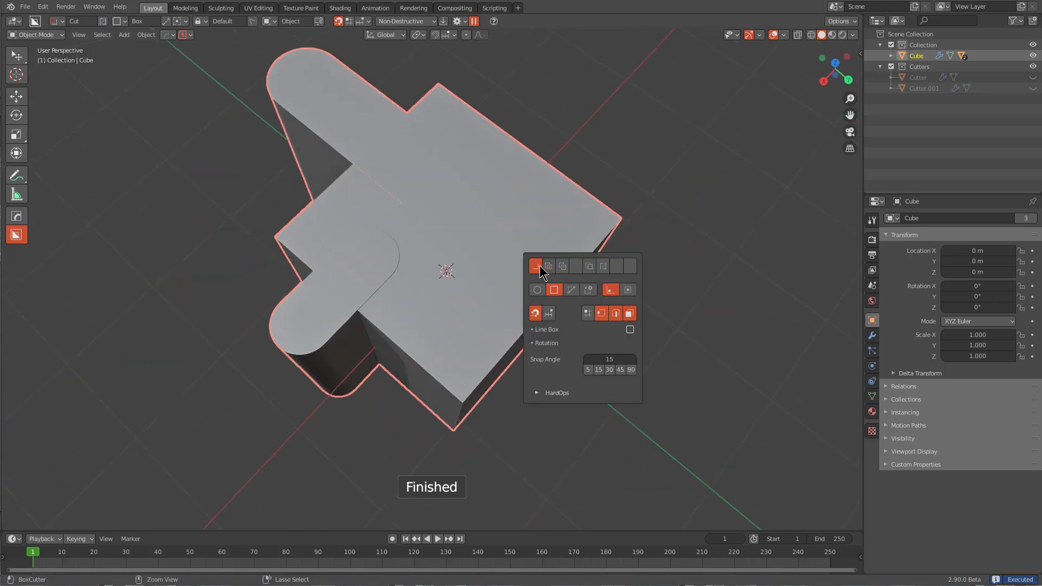
click(589, 266)
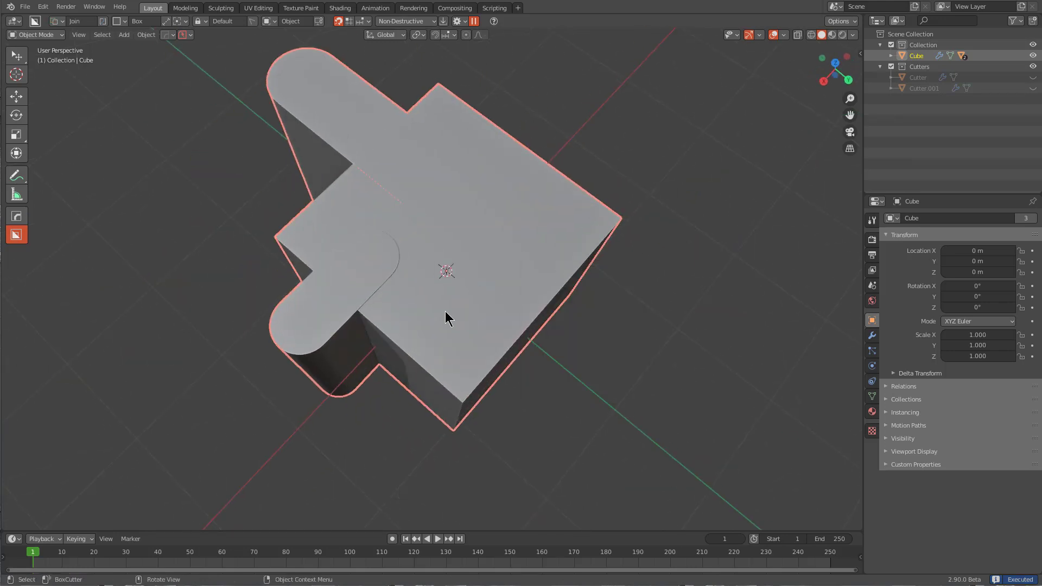
mouse_move(446, 310)
mouse_down()
mouse_move(581, 384)
mouse_move(617, 362)
mouse_move(625, 369)
mouse_move(675, 354)
mouse_up()
key(b)
click(675, 353)
mouse_move(675, 353)
middle_down()
mouse_move(561, 363)
mouse_move(459, 279)
middle_up()
mouse_move(460, 284)
mouse_down()
mouse_move(586, 365)
mouse_move(577, 400)
mouse_move(656, 391)
mouse_up()
key(b)
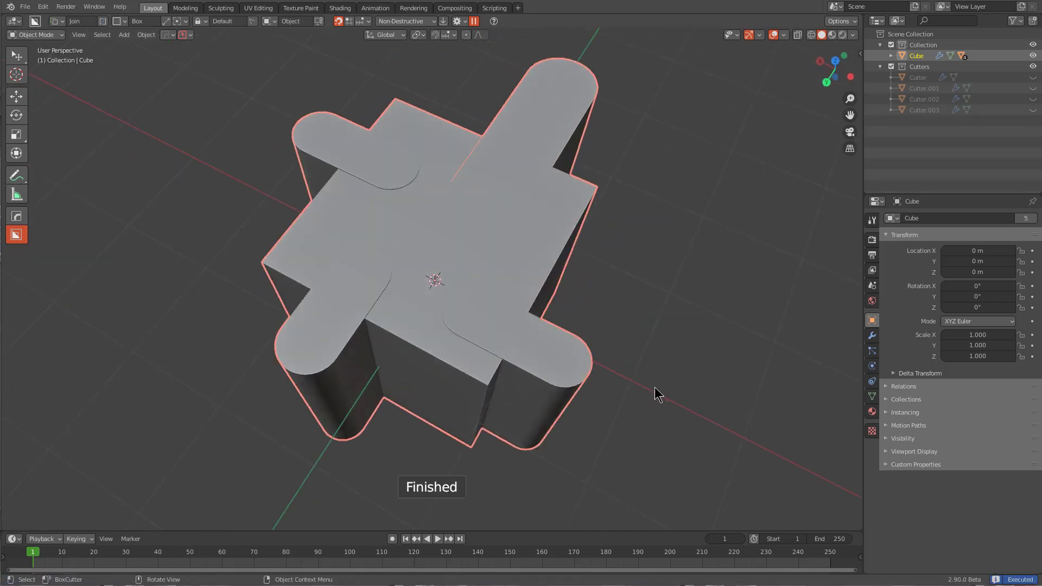
Step: Examine how the joined rounded protrusions meet the cube's top face and sides from several angles
middle_drag(656, 390, 424, 233)
scroll(424, 233, up, 3)
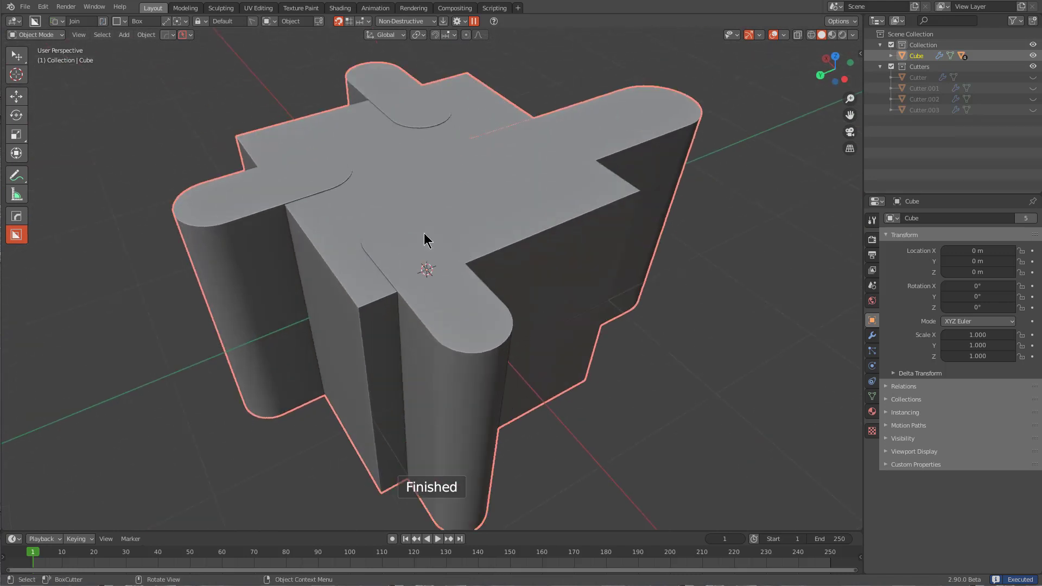
scroll(429, 278, down, 3)
middle_drag(429, 278, 500, 274)
scroll(375, 239, up, 2)
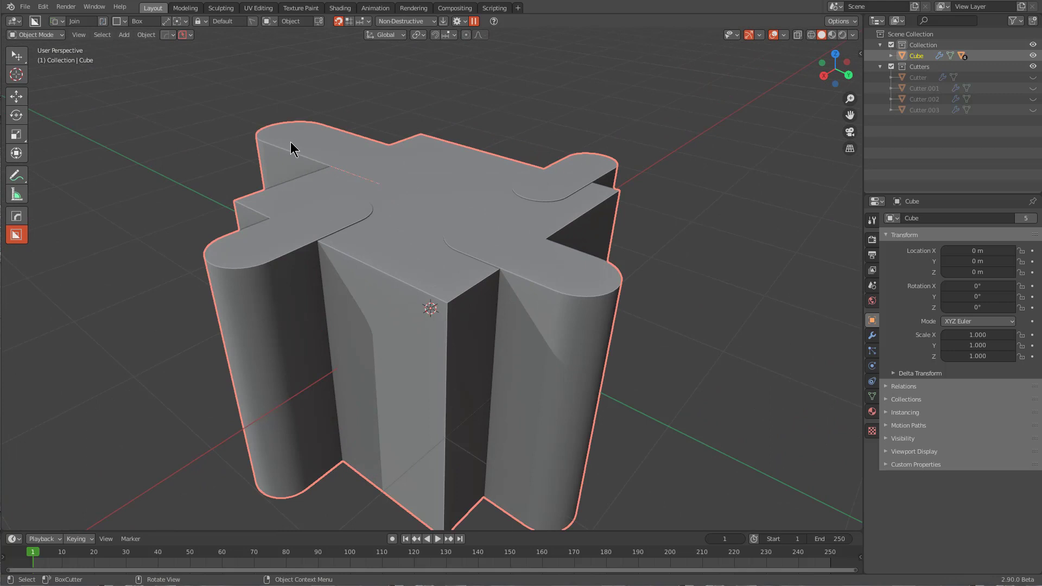
middle_drag(440, 223, 398, 235)
scroll(398, 234, up, 2)
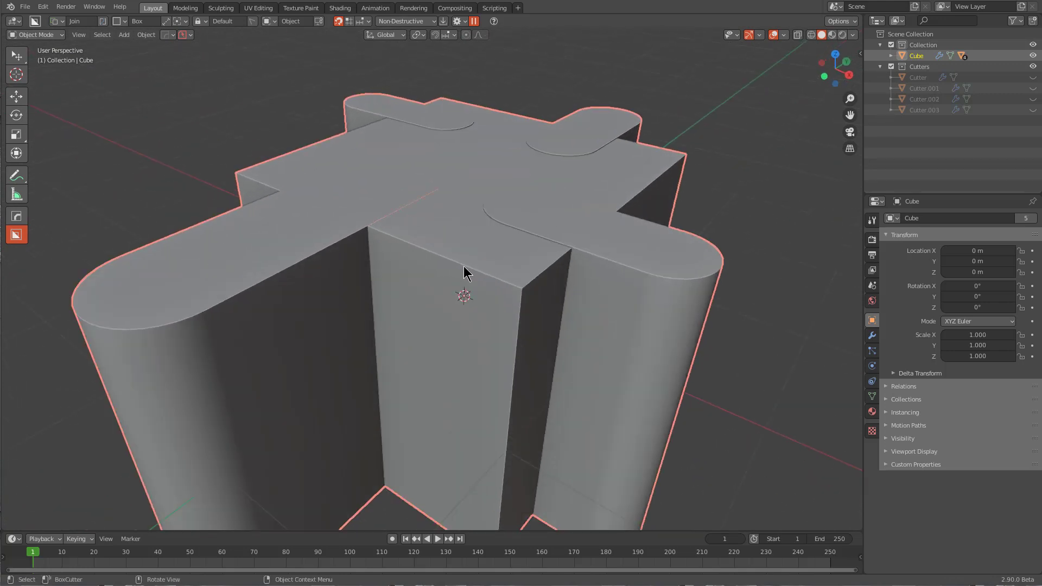
middle_drag(464, 266, 425, 234)
scroll(358, 190, down, 2)
middle_drag(386, 195, 443, 228)
middle_drag(513, 306, 477, 415)
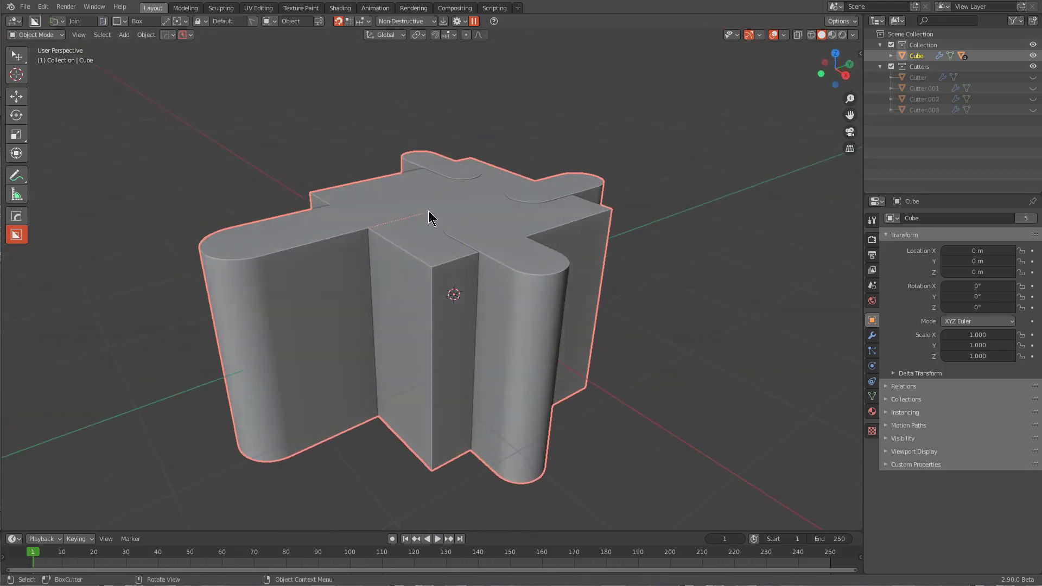
middle_drag(428, 211, 446, 233)
middle_drag(481, 279, 481, 325)
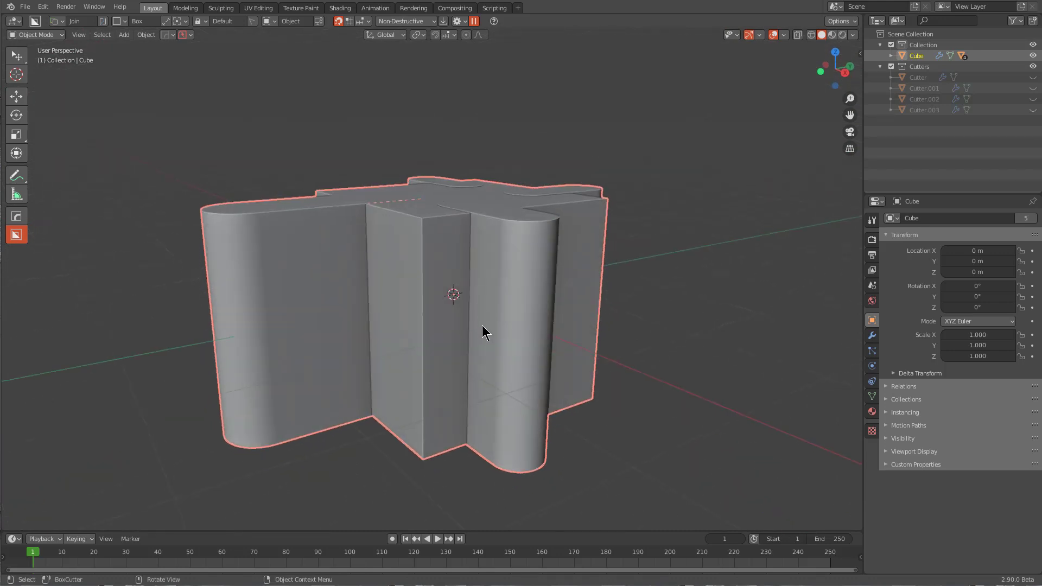
Step: Scale the base cube's mesh along Z to about 0.89 in Edit Mode, keeping the joined protrusions' height
key(Tab)
key(s)
key(z)
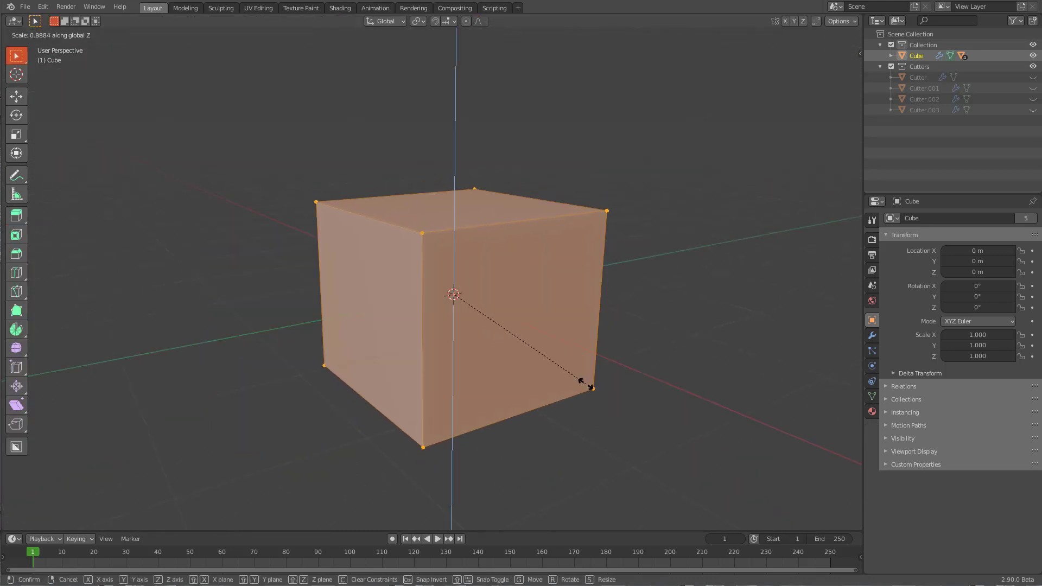
click(570, 366)
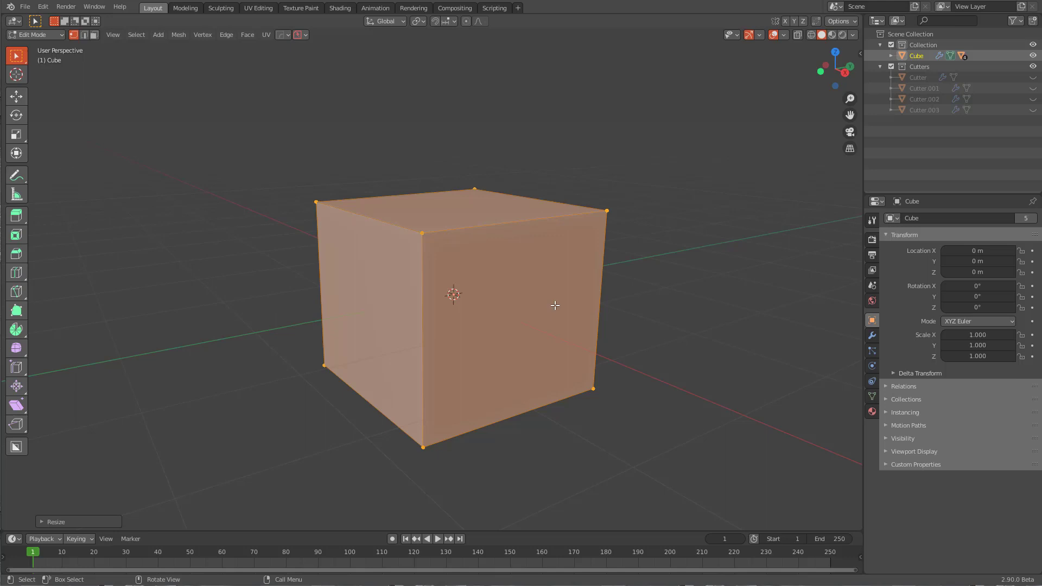
key(Tab)
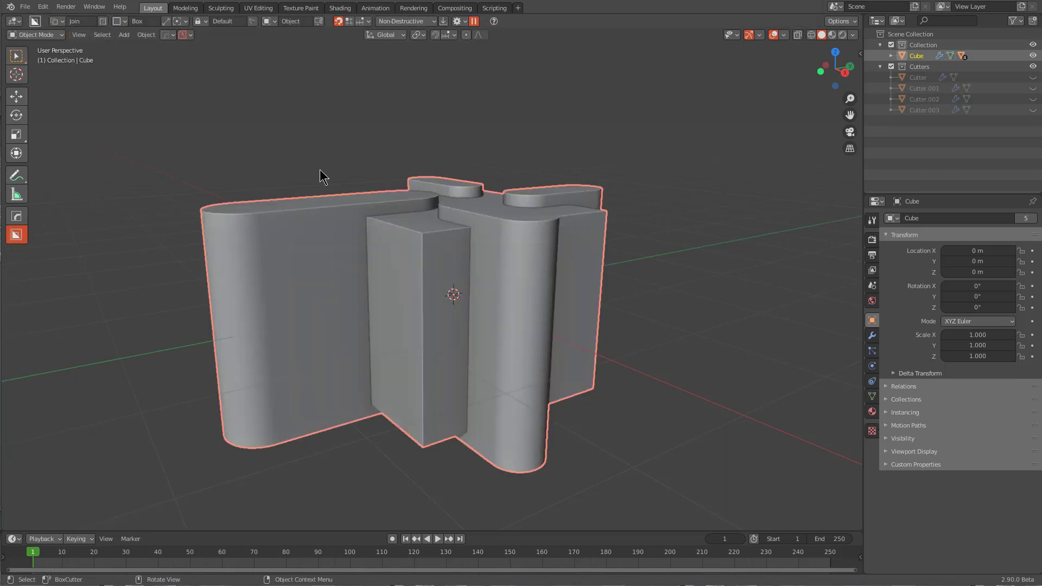
key(s)
key(z)
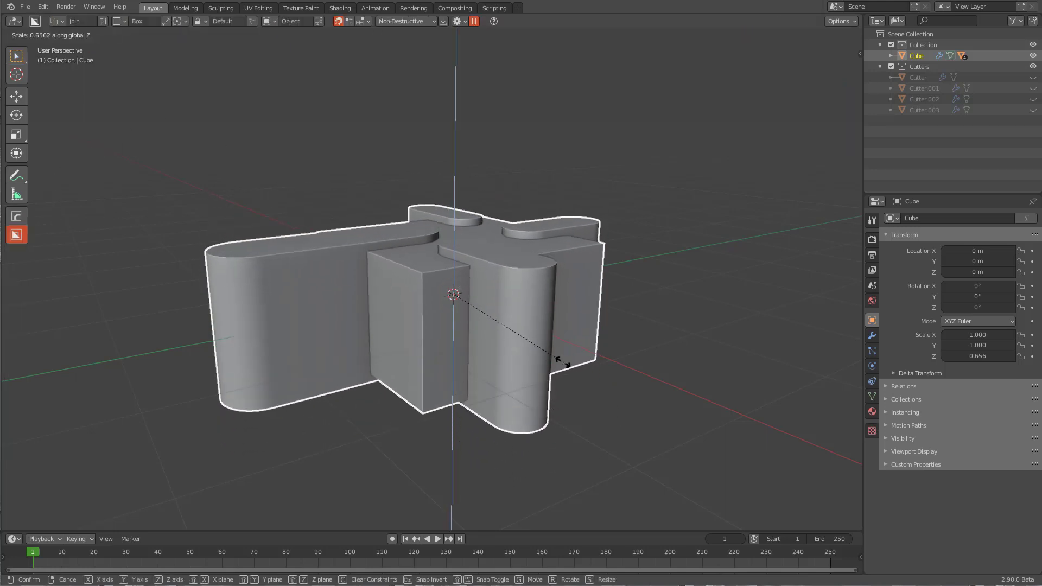
right_click(562, 361)
middle_drag(506, 326, 499, 324)
key(Tab)
key(Tab)
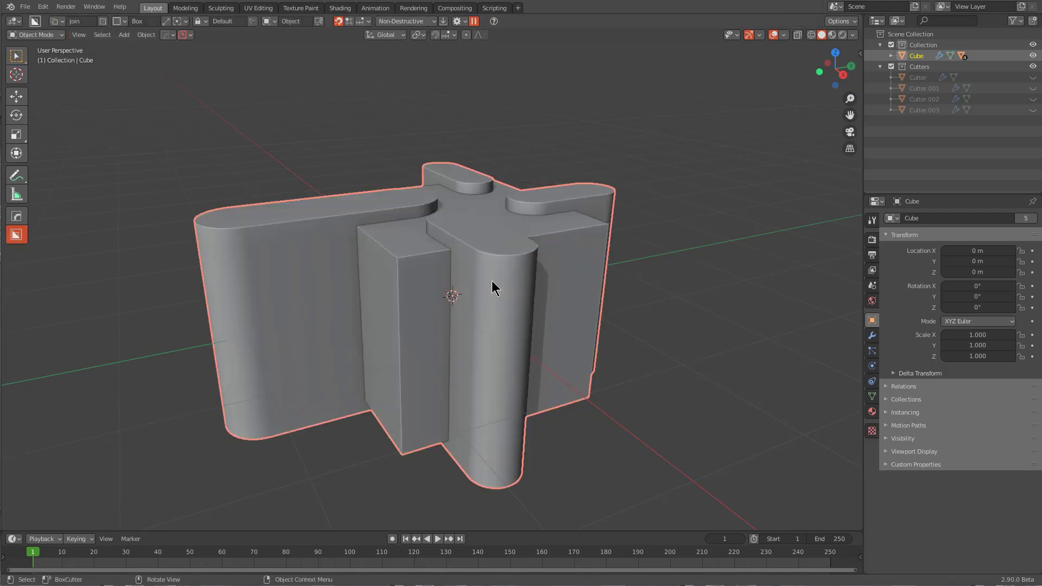
Step: From the right orthographic view, cut a box about 4.95 by 0.64 across the object's top to level it
middle_drag(492, 281, 620, 204)
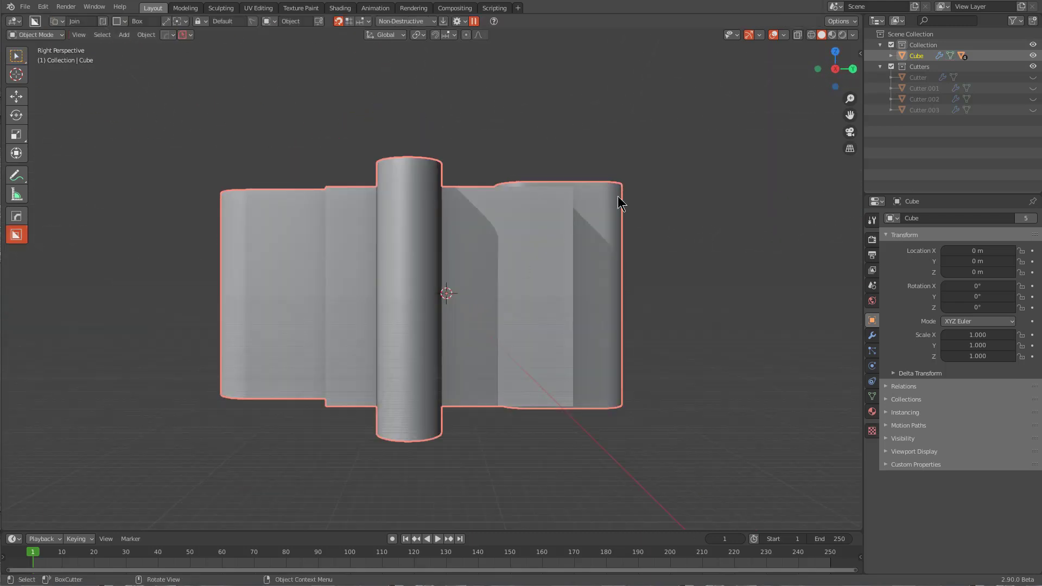
click(850, 148)
drag(166, 143, 658, 209)
key(x)
key(d)
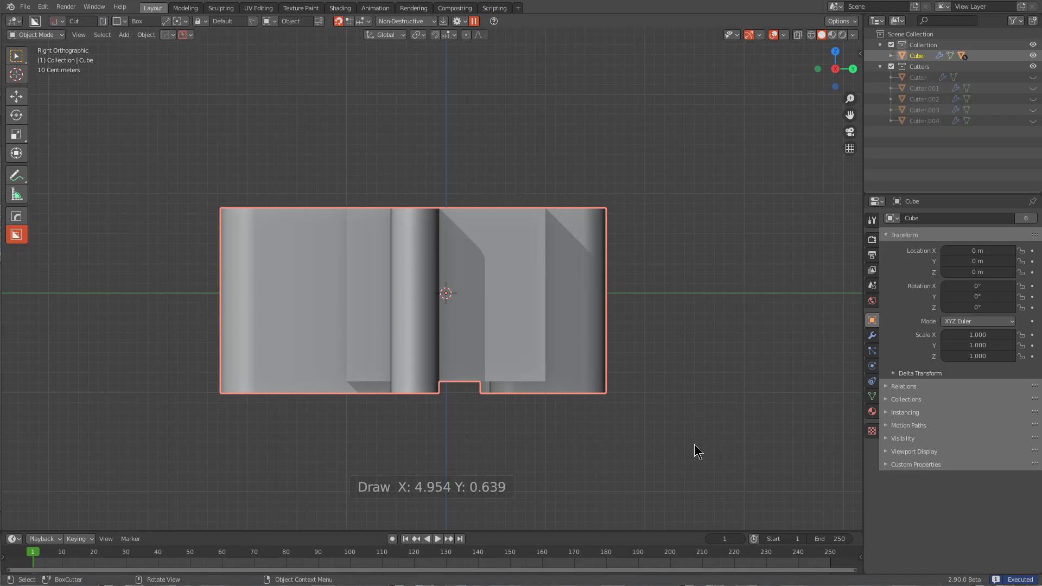
Step: Cut a box about 5.53 by 0.70 across the object's underside to level it
mouse_move(694, 444)
mouse_down()
mouse_move(235, 376)
mouse_move(144, 375)
mouse_up()
middle_drag(145, 375, 340, 423)
scroll(372, 343, up, 3)
middle_drag(372, 344, 384, 317)
key(ctrl)
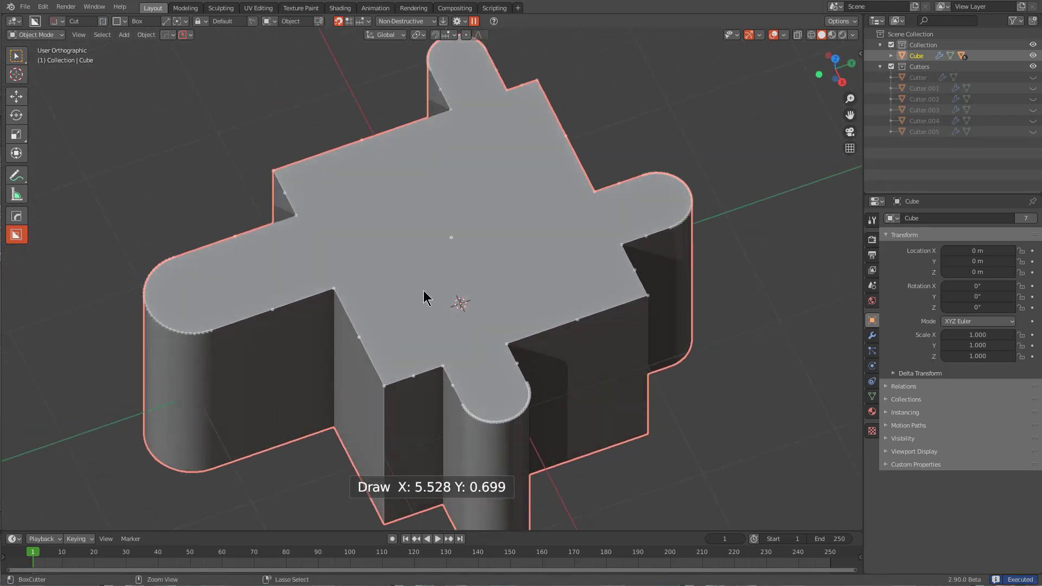
Step: Create a clone of the object with all modifiers applied using the HardOps Clone Smart Apply operation
key(q)
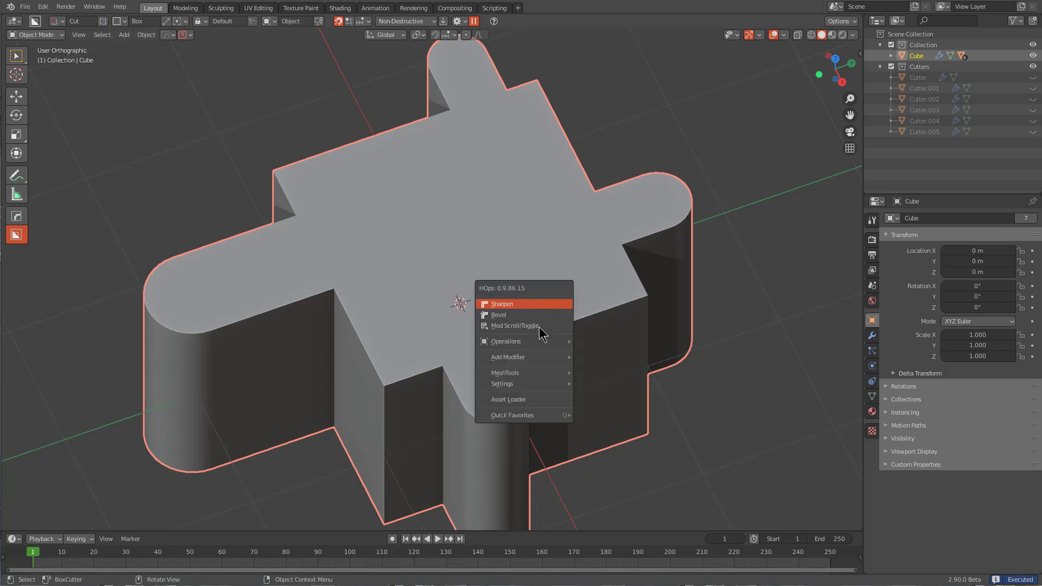
mouse_move(524, 358)
mouse_move(526, 340)
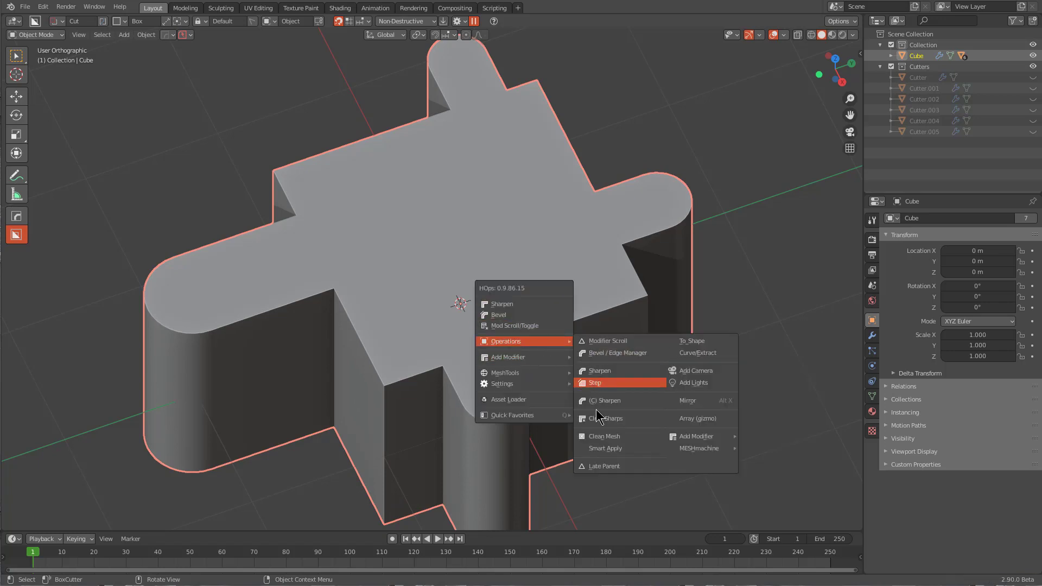
shift+click(595, 449)
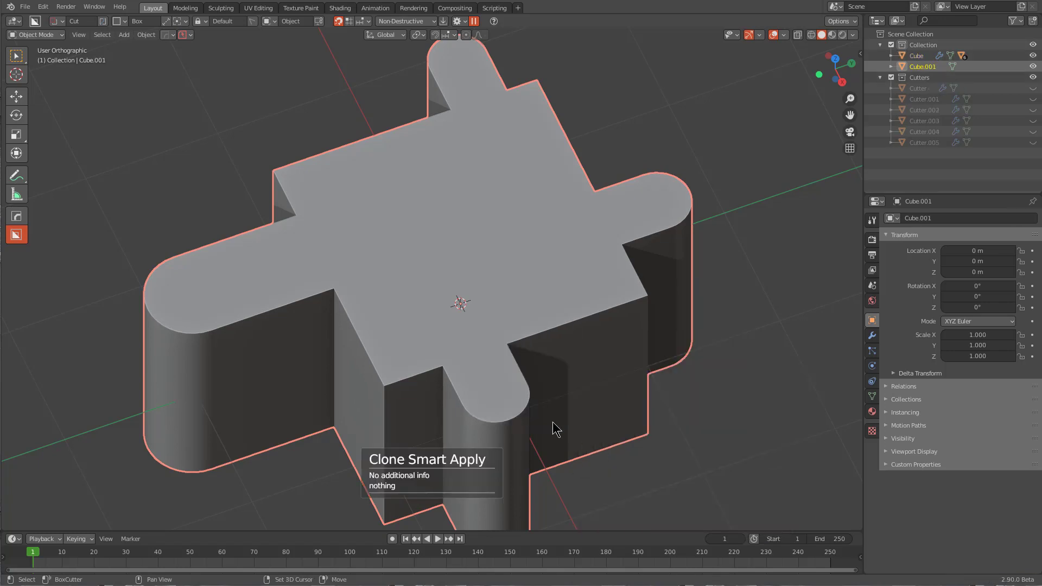
Step: In the clone's mesh, connect the top corner vertices across the bases of the longest protrusion and the adjacent front protrusion
middle_drag(456, 343, 267, 232)
key(Tab)
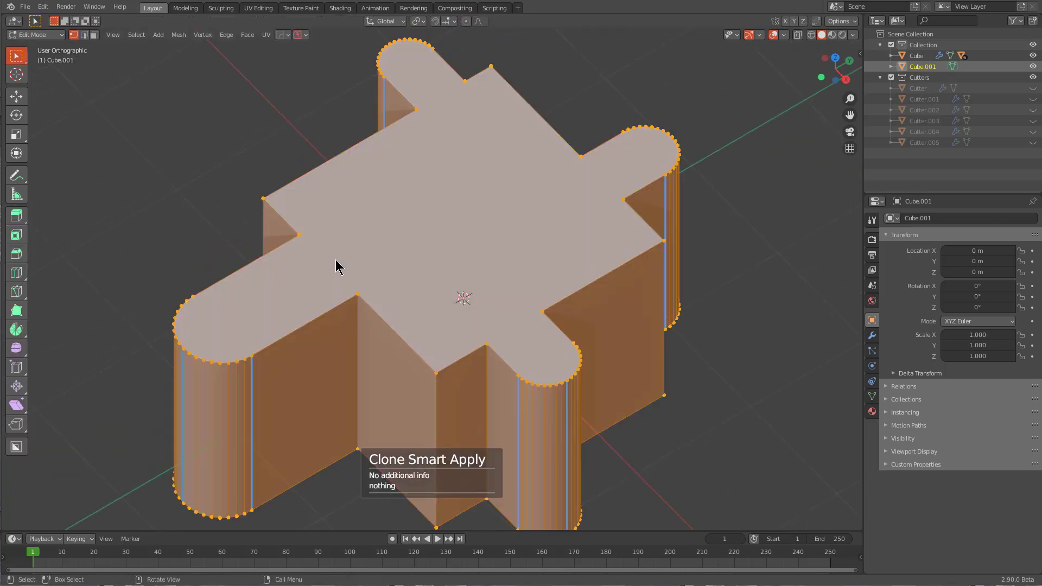
click(311, 245)
shift+click(366, 301)
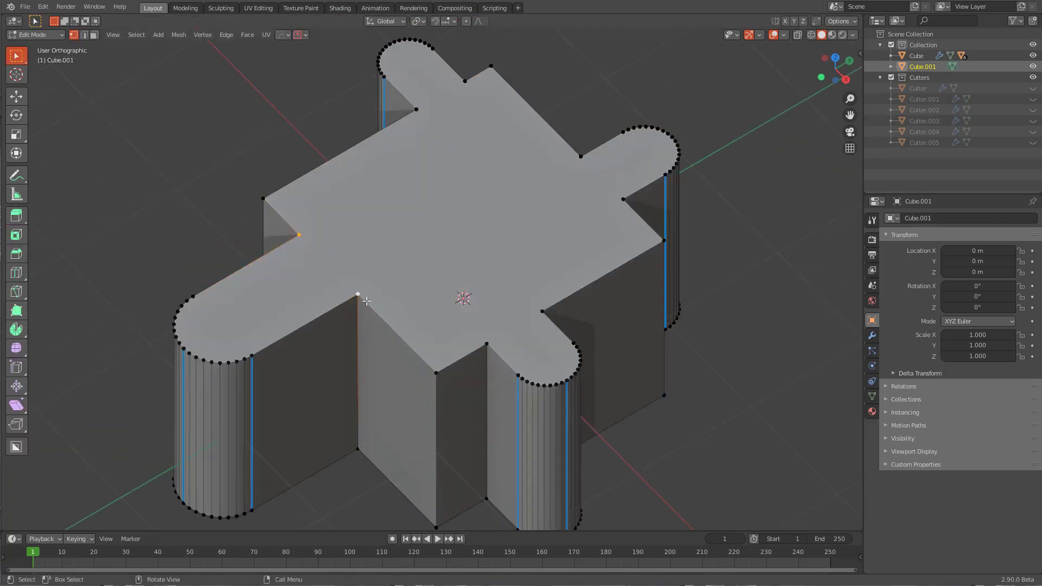
key(j)
click(485, 334)
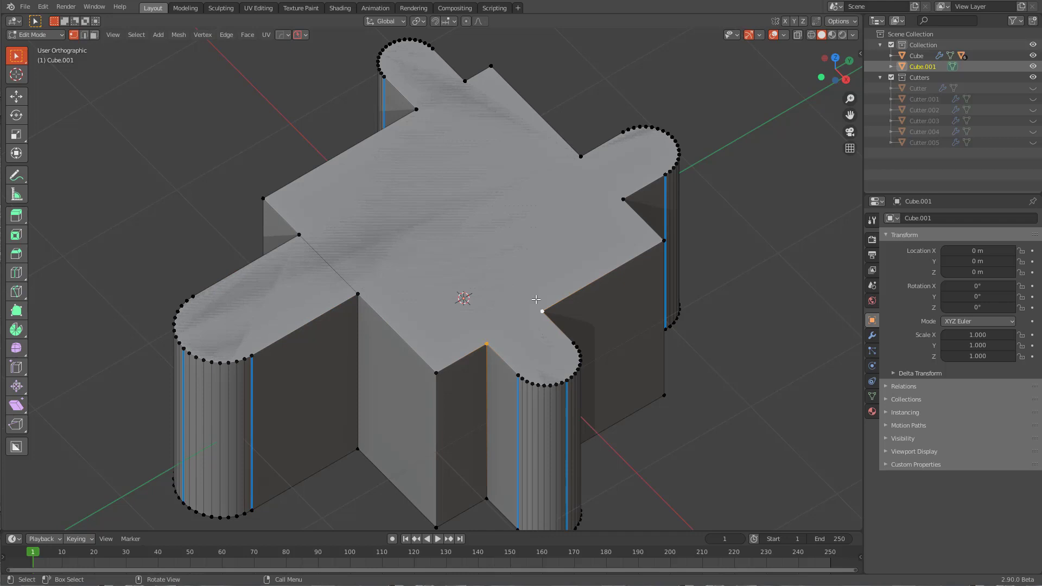
key(j)
Step: Connect the top corner vertices across the bases of the two remaining protrusions and switch to face selection
click(626, 194)
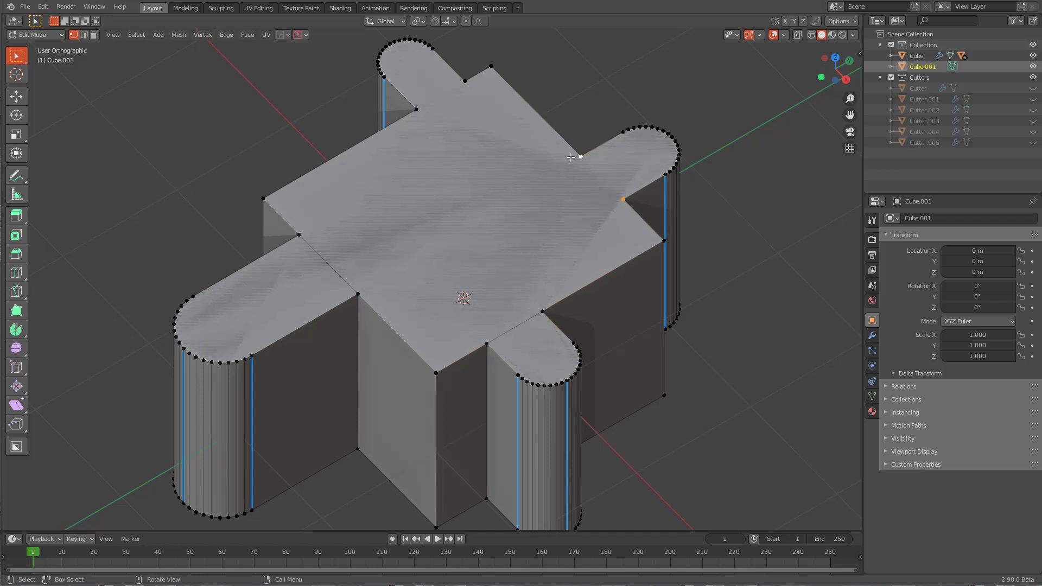
key(j)
click(460, 85)
shift+click(424, 110)
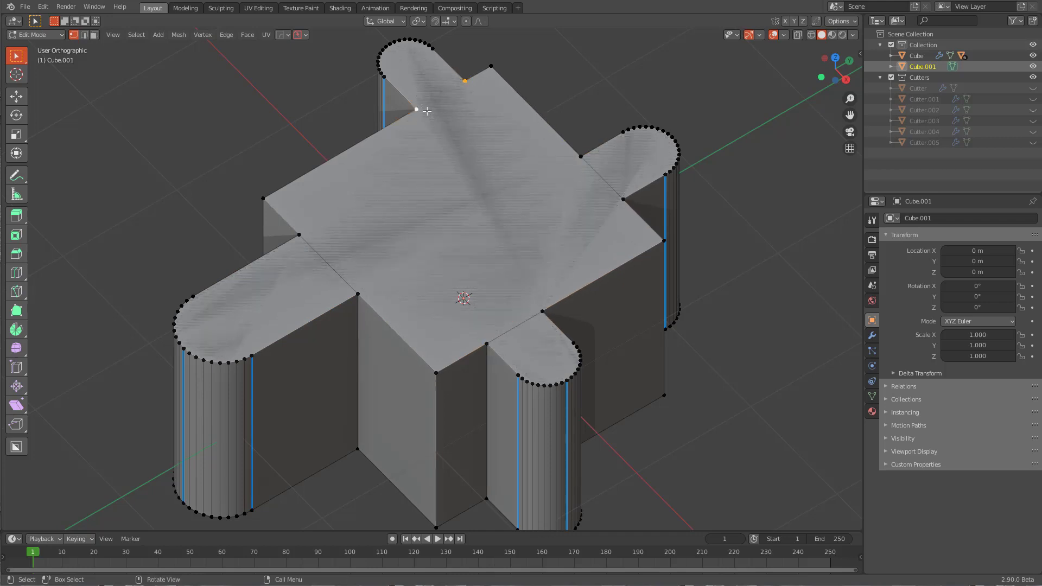
key(j)
key(3)
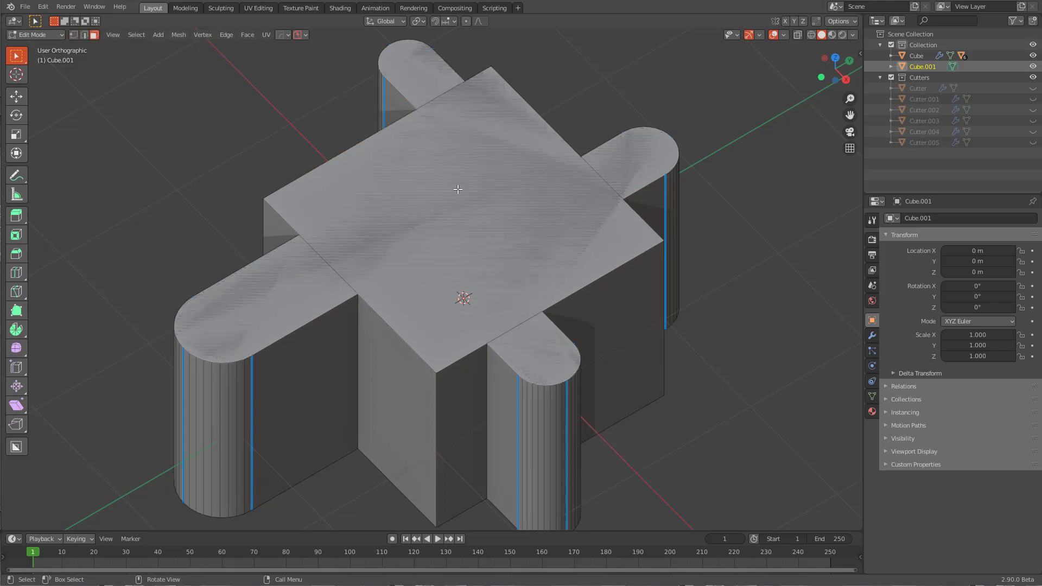
Step: Delete every face of the clone except the central square top face
click(472, 205)
key(ctrl+i)
key(x)
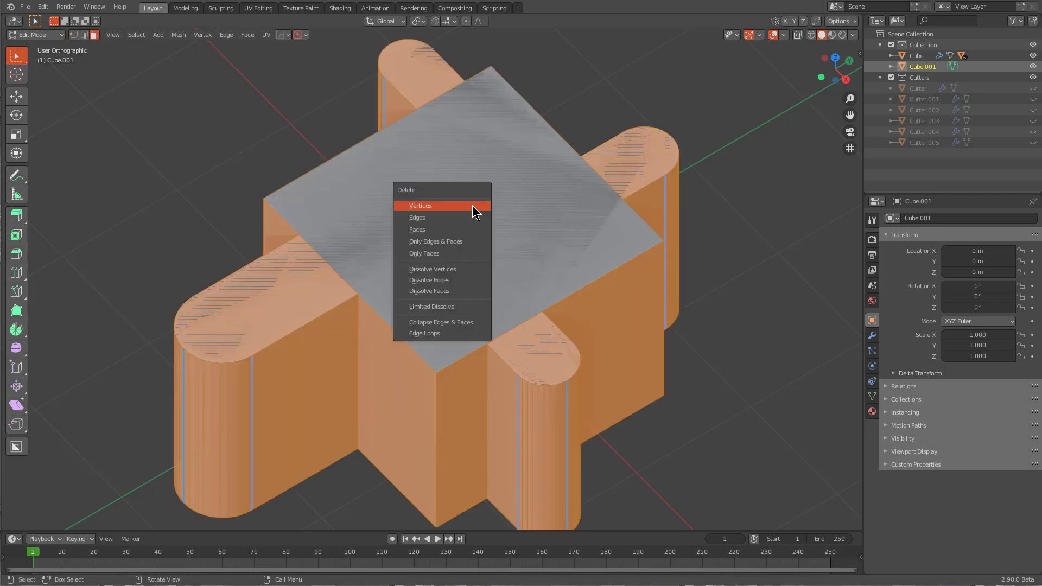
click(470, 234)
scroll(630, 287, up, 2)
Step: Run the HardOps Clean Mesh operation on the remaining square face
key(a)
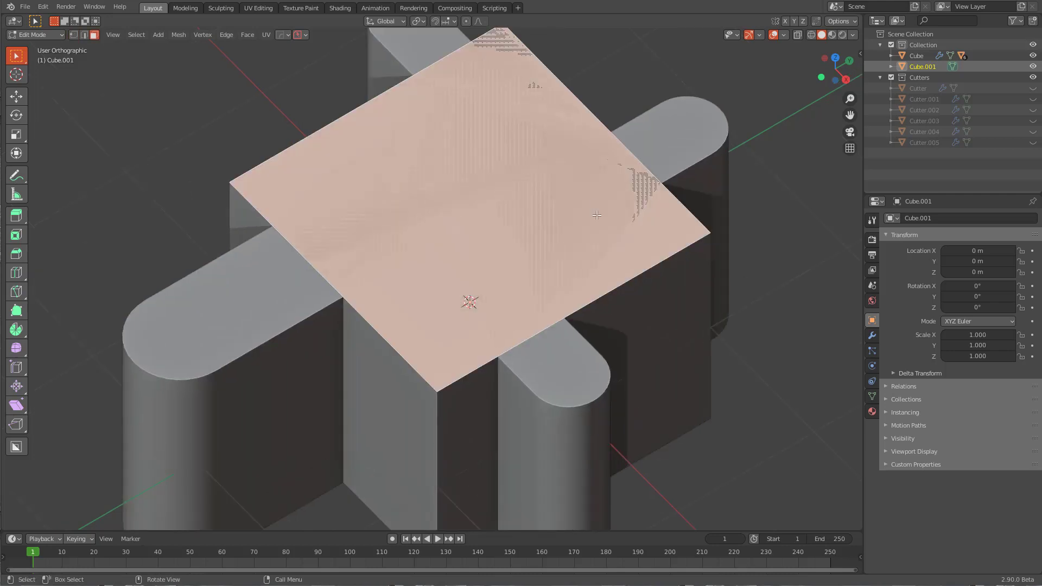
key(Tab)
key(q)
mouse_move(591, 201)
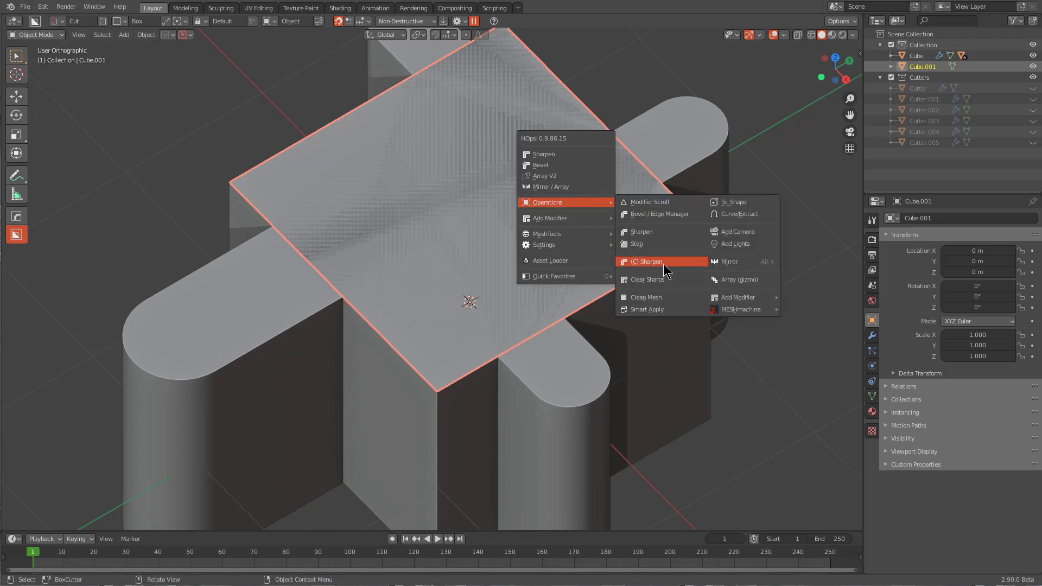
click(665, 298)
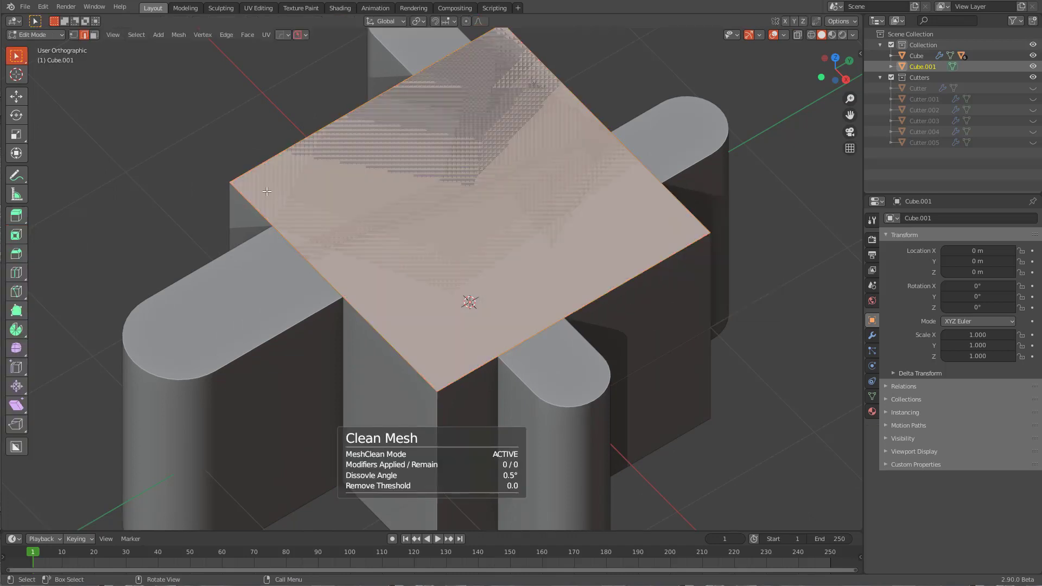
Step: Inset the square face by about 0.1 to form an even border around it
key(1)
key(3)
key(i)
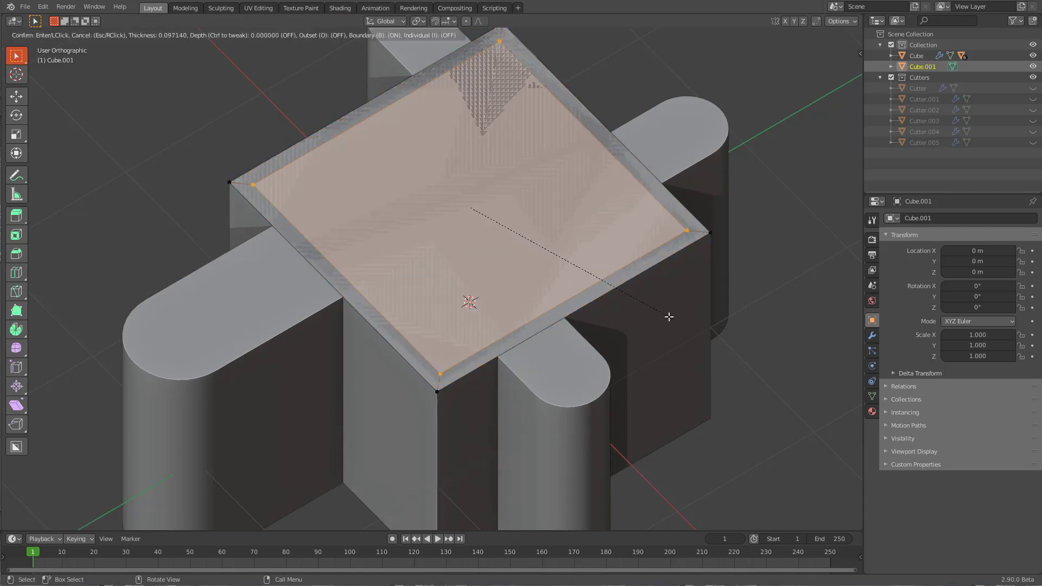
click(680, 278)
Step: Delete the border face loop around the inset square and return to Object Mode
alt+click(685, 228)
key(x)
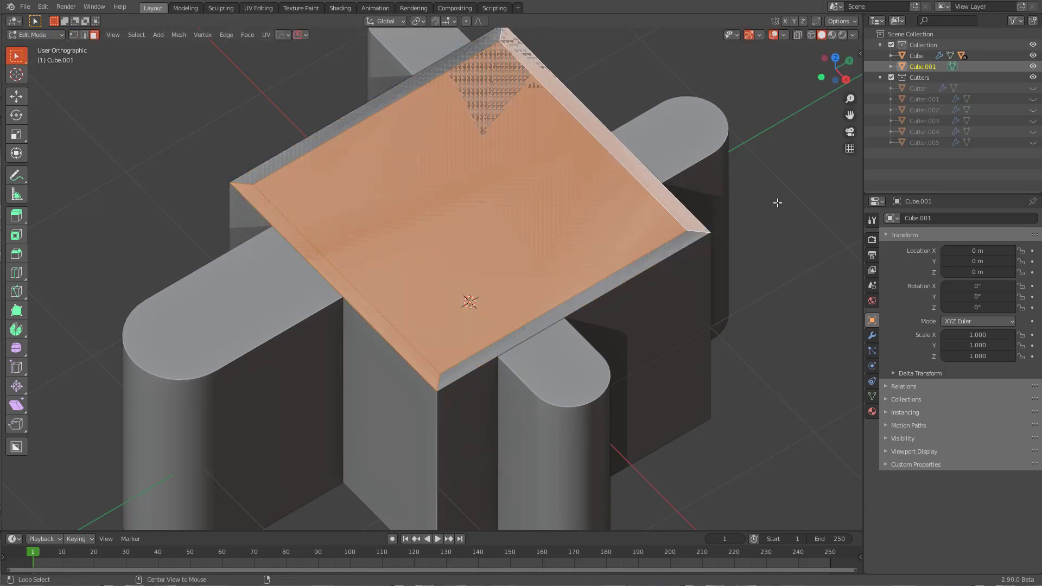
key(alt+a)
alt+click(696, 235)
key(x)
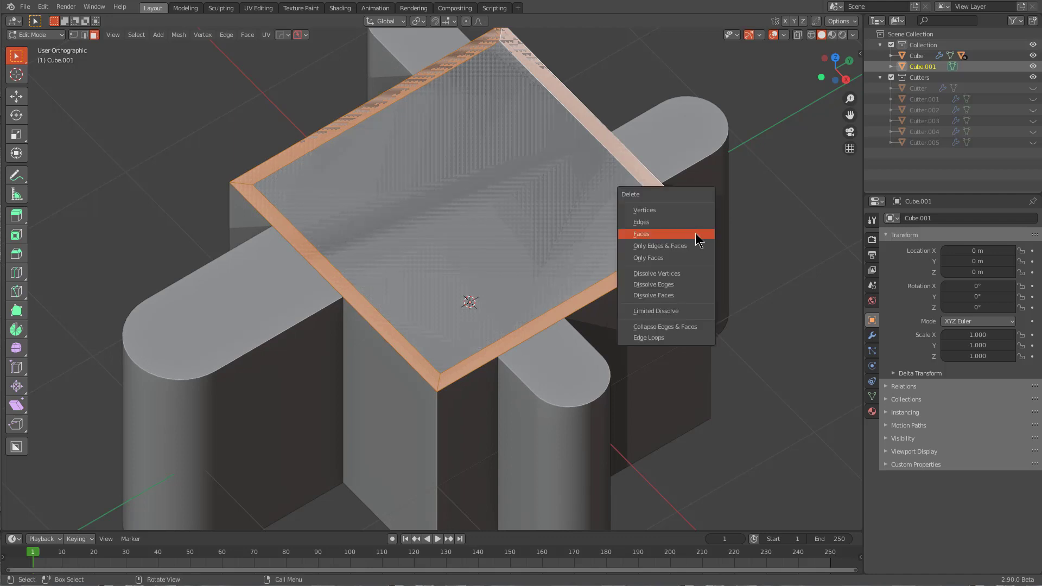
click(697, 236)
key(Tab)
Step: Add a HardOps Solidify modifier to the inset square with offset 0, thick enough to extend above and below the top surface
middle_drag(571, 281, 370, 183)
key(q)
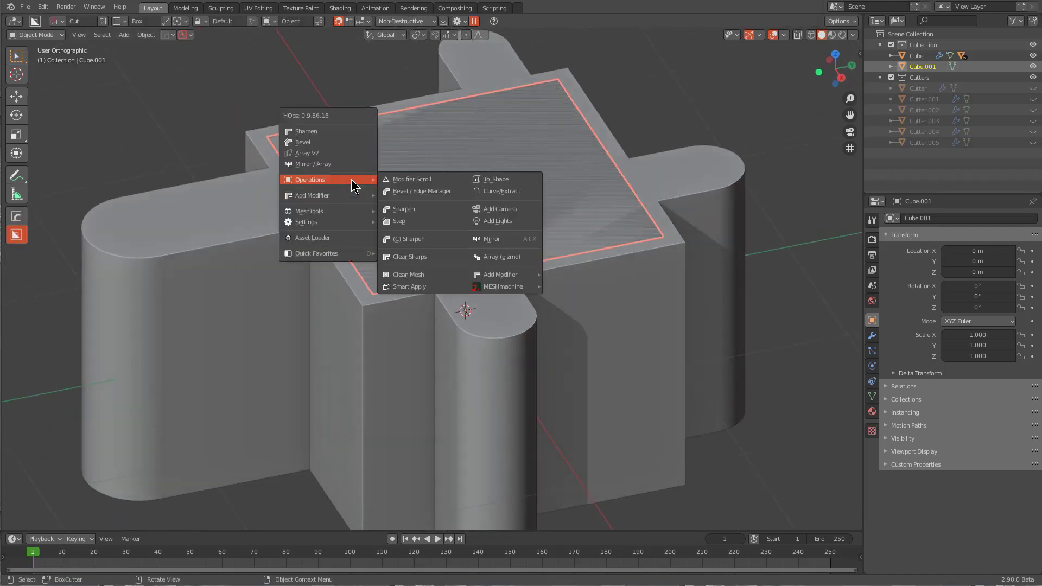
mouse_move(325, 198)
click(423, 207)
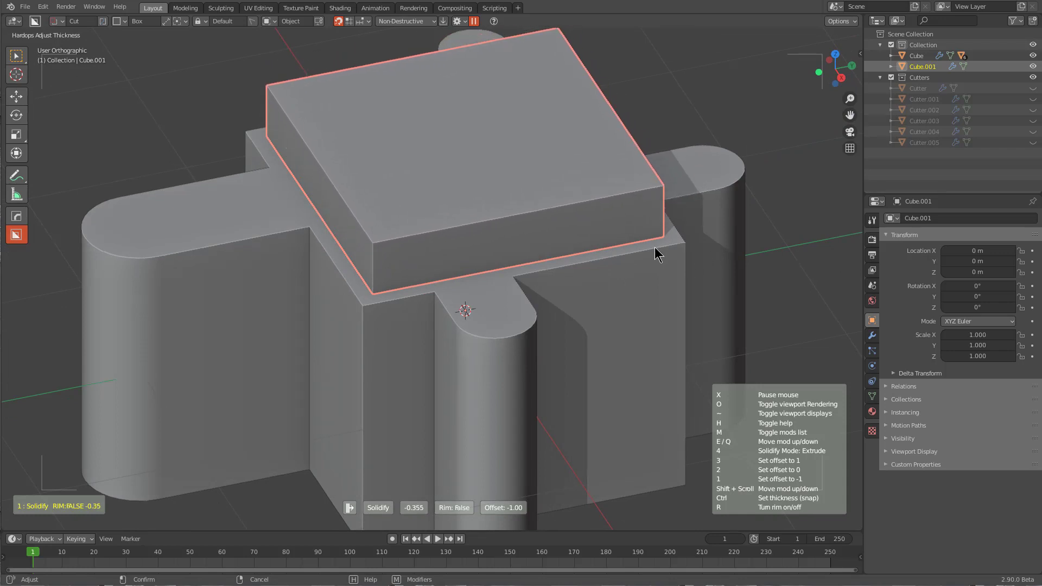
key(2)
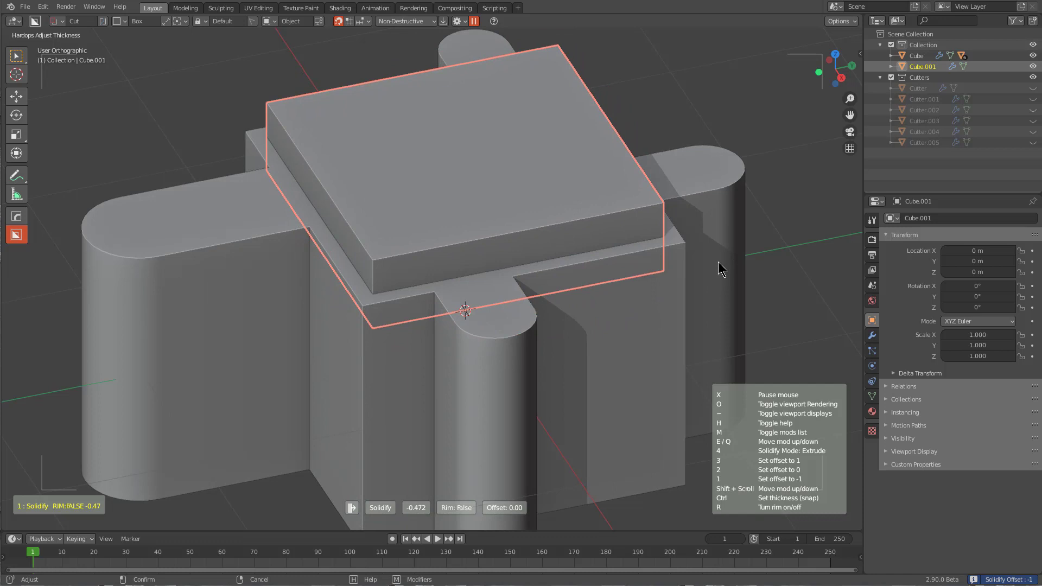
click(672, 256)
Step: Subtract the solidified square from the main body with a HardOps Difference boolean
shift+click(662, 289)
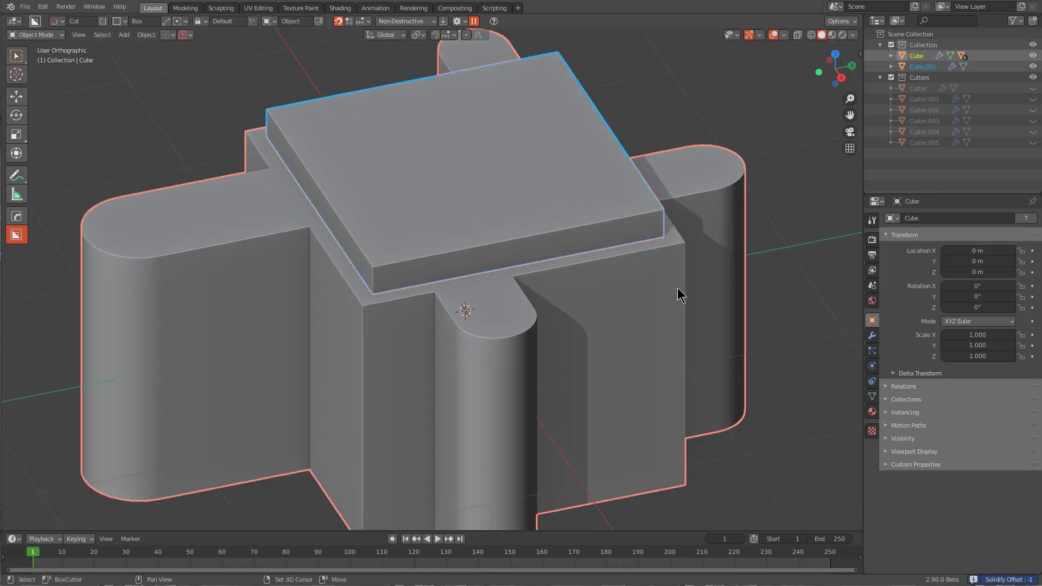
middle_drag(677, 289, 646, 291)
middle_drag(263, 239, 319, 244)
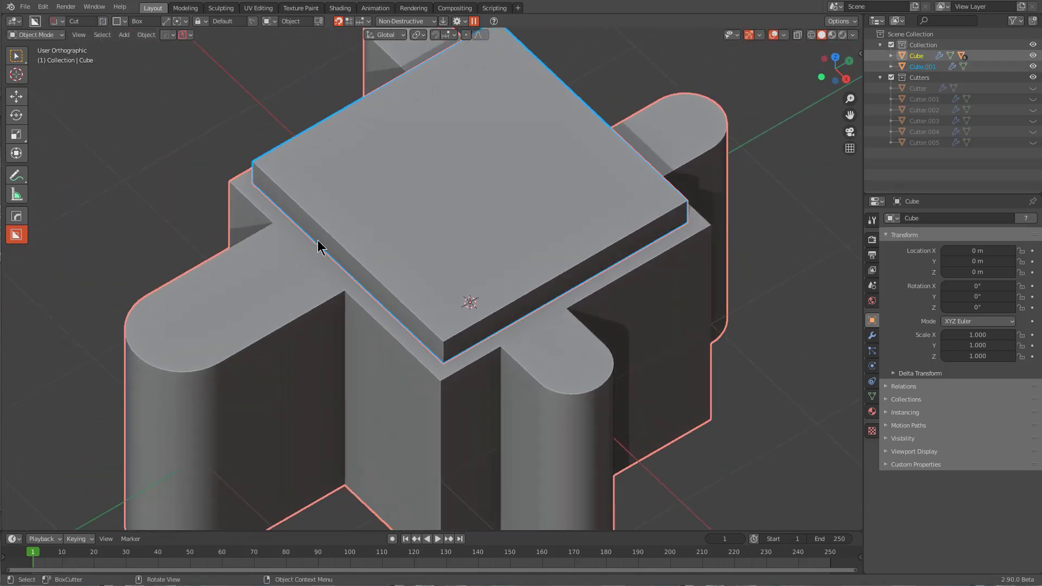
key(q)
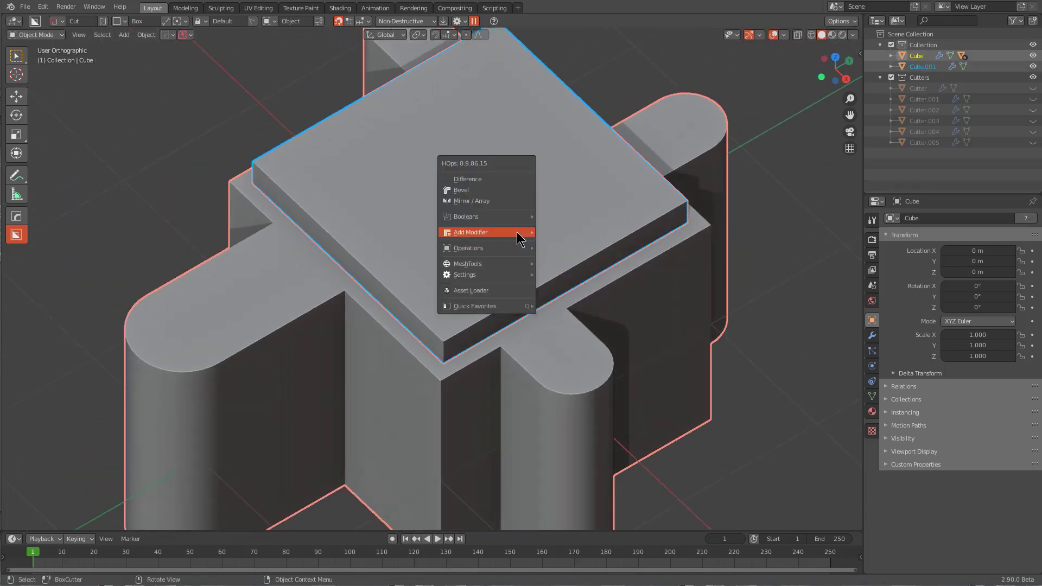
click(497, 179)
Step: Set the cutter shape to Ngon and, from the top view, try an angled line with a solidify thickness of about 0.09
alt+middle_drag(497, 181, 506, 321)
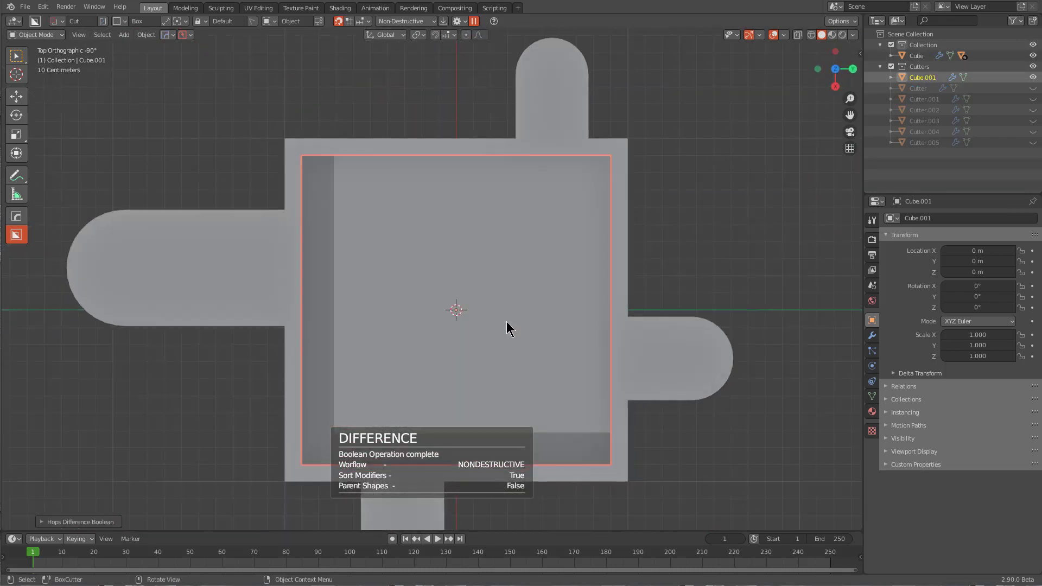
scroll(507, 321, down, 1)
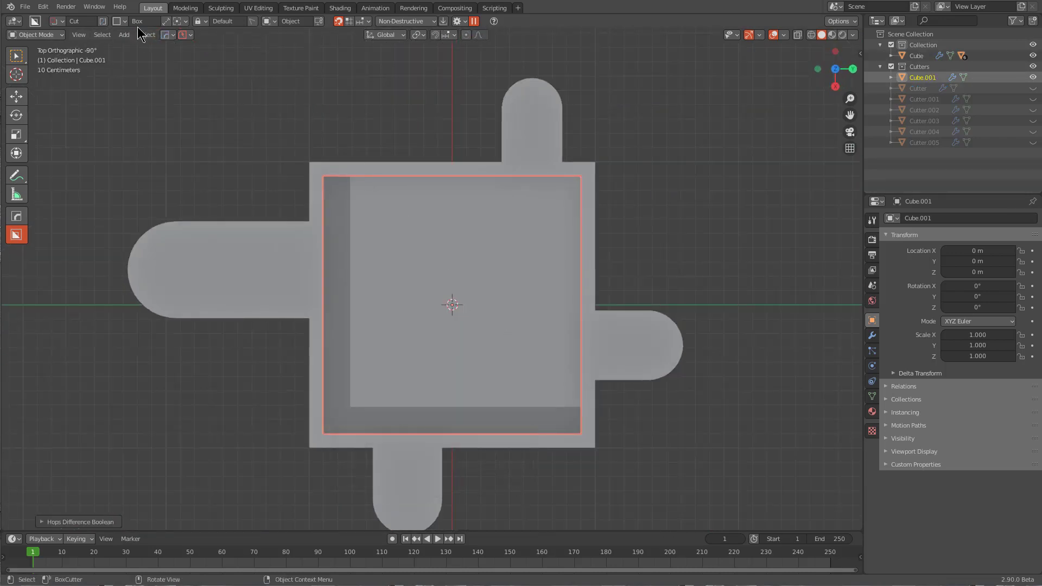
click(122, 22)
click(108, 45)
drag(280, 239, 396, 241)
click(415, 205)
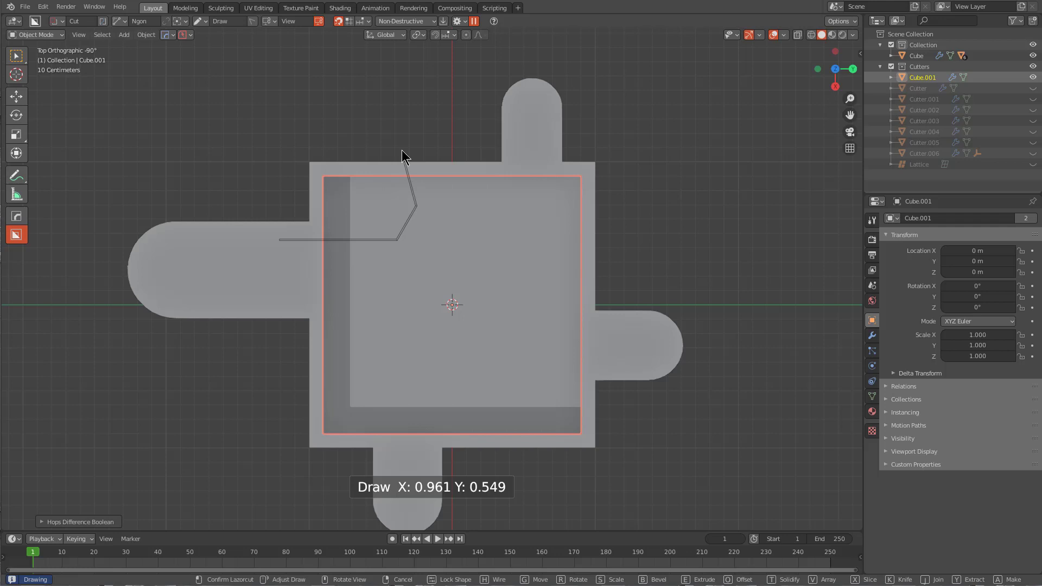
key(t)
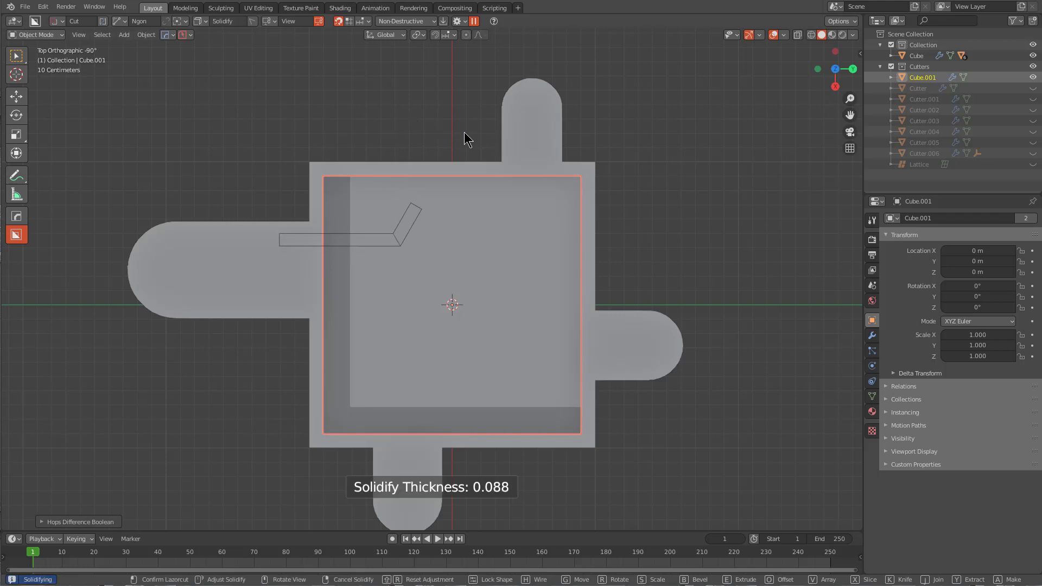
key(Escape)
Step: Cut two bent strips through the square pocket cutter, one around its rear corner by the longest protrusion and one branching to the opposite edge
click(256, 260)
click(398, 260)
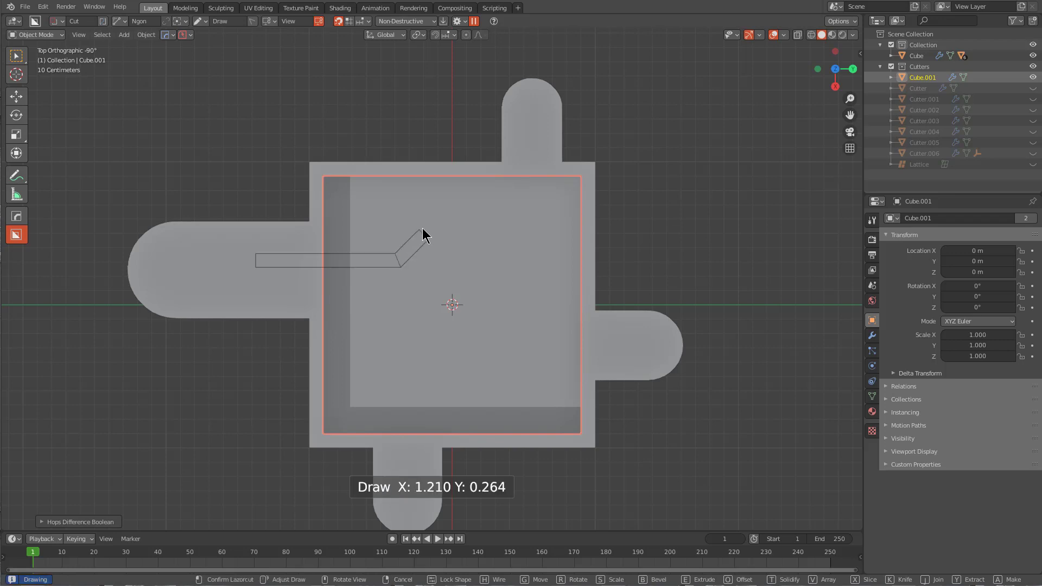
key(space)
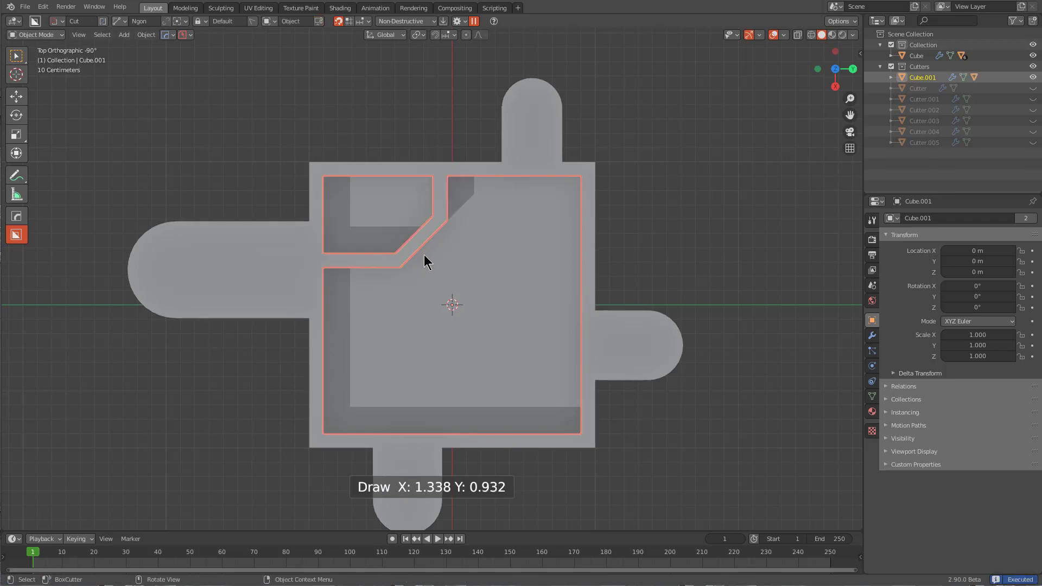
click(421, 242)
click(480, 303)
click(554, 301)
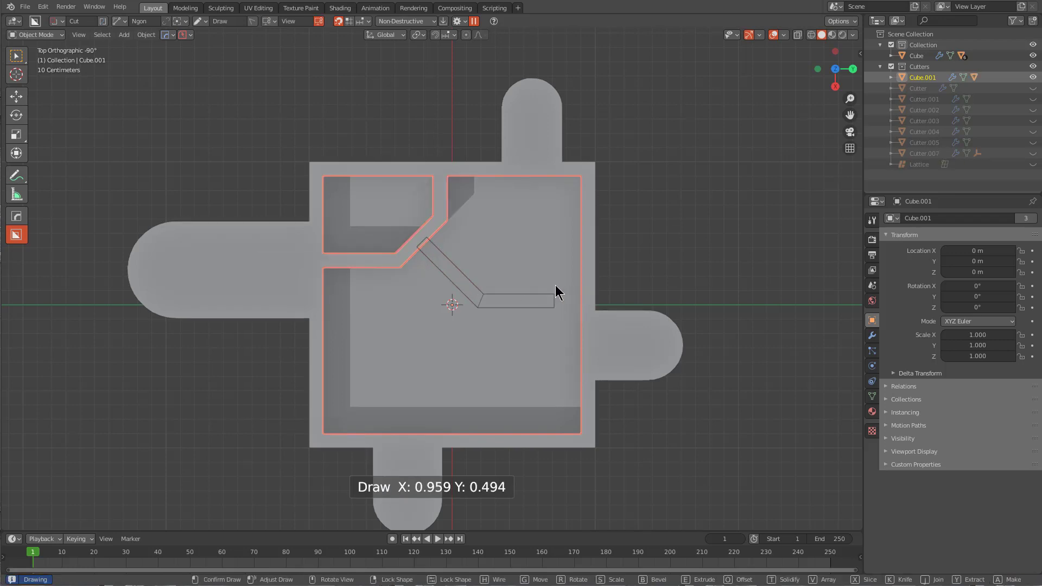
key(space)
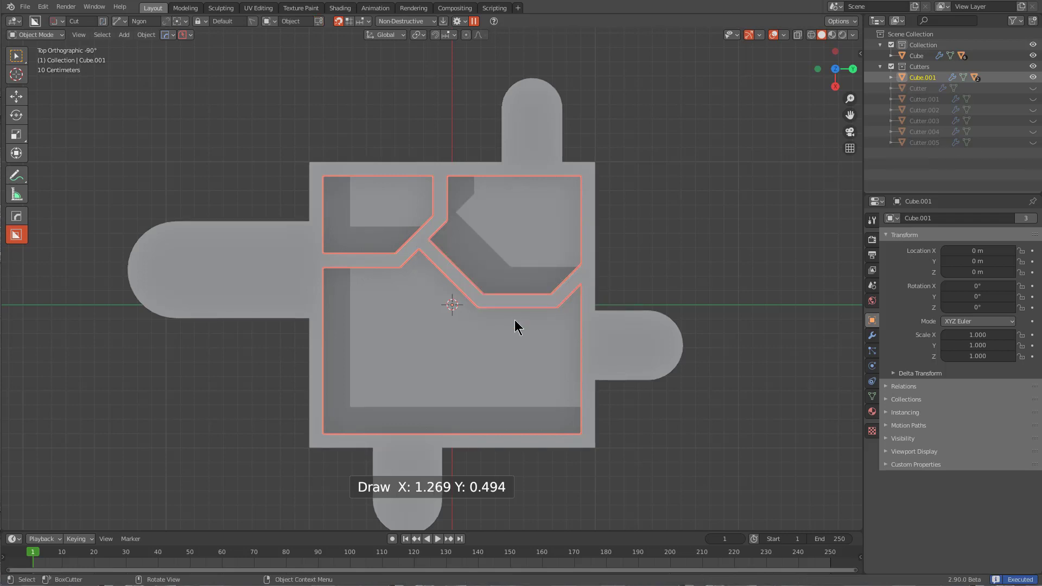
Step: Cut further strips through the pocket cutter: a bent one to the front edge, one parallel to that edge, and connecting strips near the longest protrusion
drag(514, 320, 518, 395)
click(486, 403)
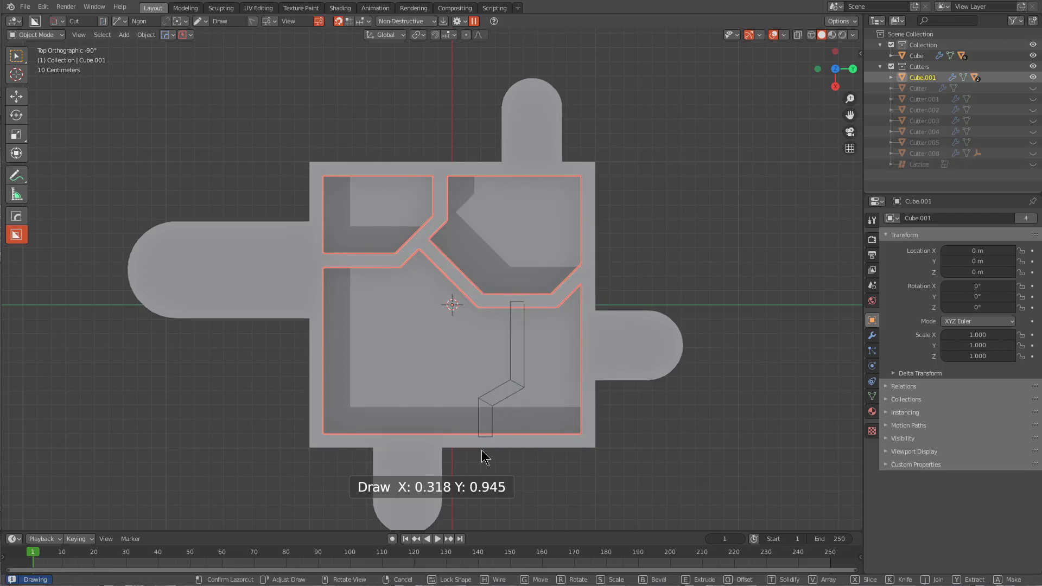
key(space)
mouse_move(482, 434)
mouse_down()
mouse_move(418, 421)
mouse_move(265, 421)
mouse_up()
mouse_move(384, 412)
mouse_down()
mouse_move(384, 328)
mouse_move(291, 359)
mouse_up()
key(space)
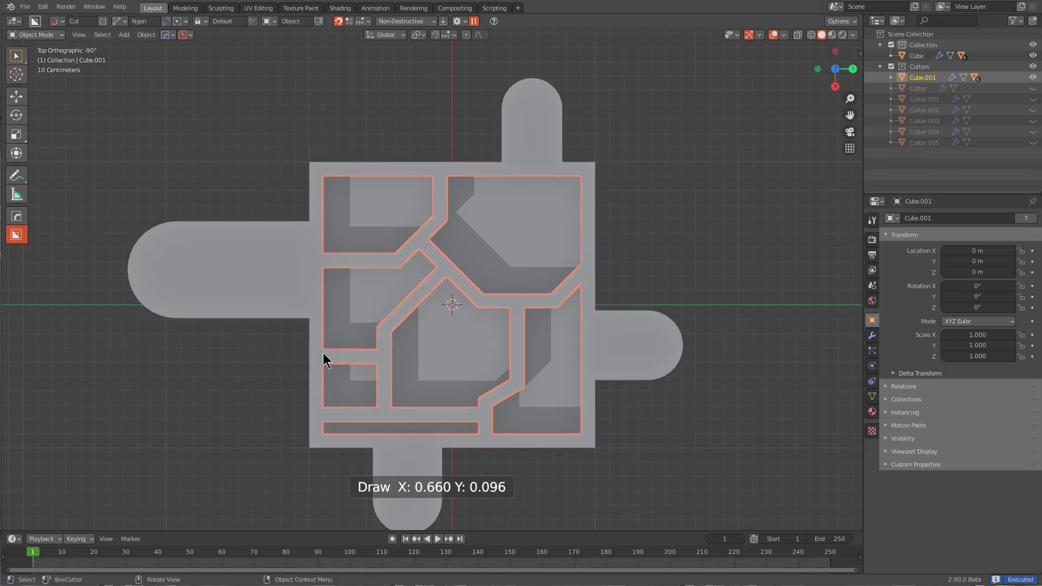
Step: Select the main body with the recessed compartments and set the cutter shape to Circle
mouse_move(570, 284)
middle_down()
mouse_move(533, 259)
mouse_move(378, 250)
mouse_move(442, 255)
middle_up()
scroll(379, 251, up, 3)
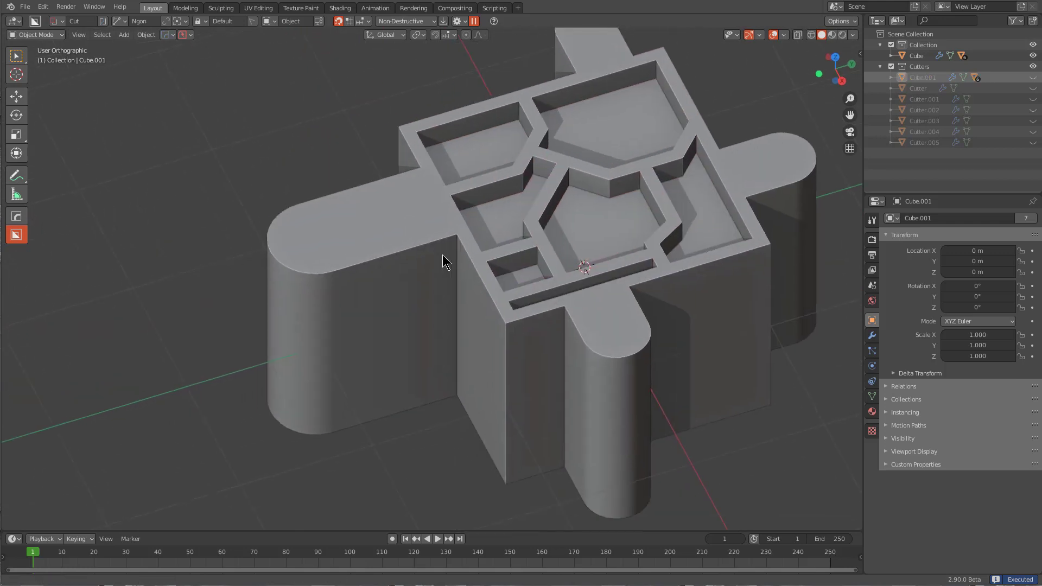
click(400, 233)
scroll(341, 278, up, 2)
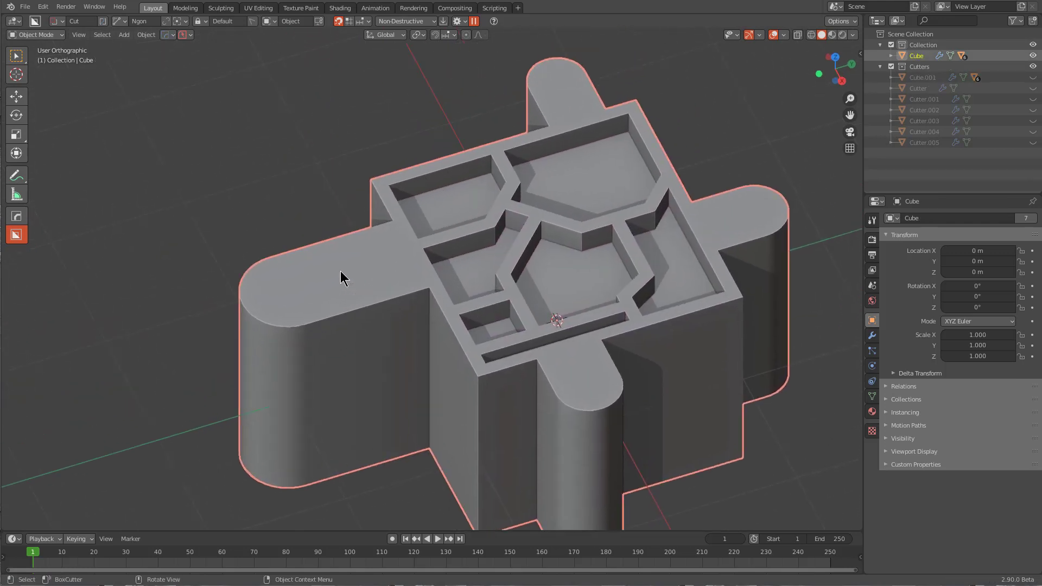
click(359, 24)
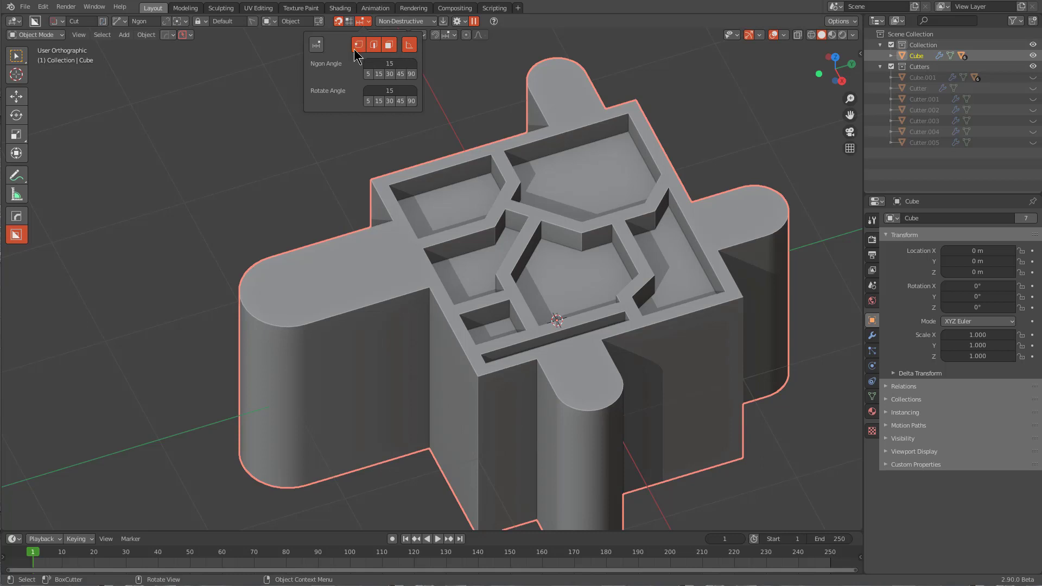
click(119, 21)
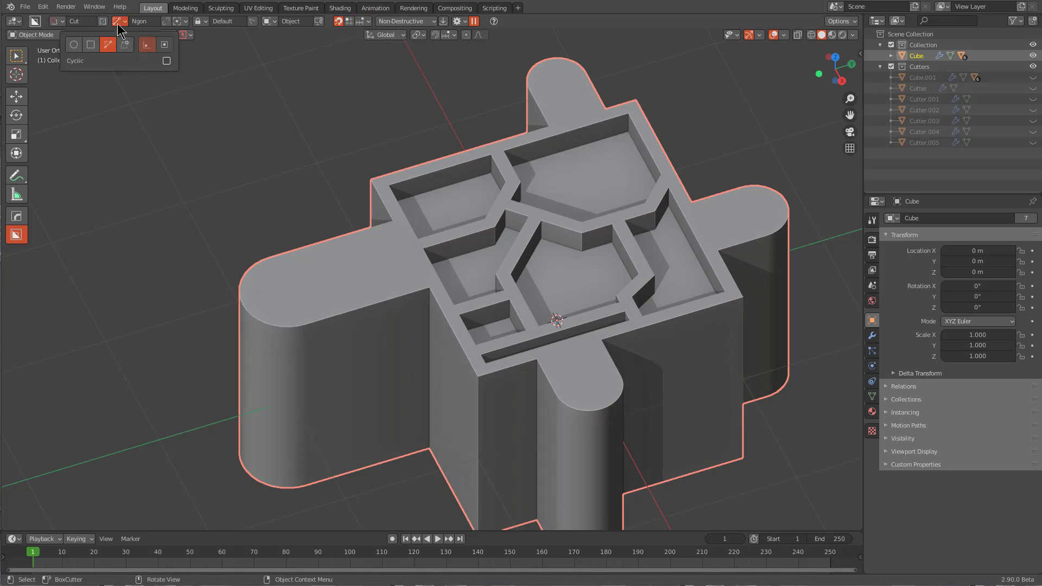
click(76, 47)
Step: Cut a circular hole about 0.49 deep, snapped to a point at the base of the longest protrusion
middle_drag(324, 296, 320, 305)
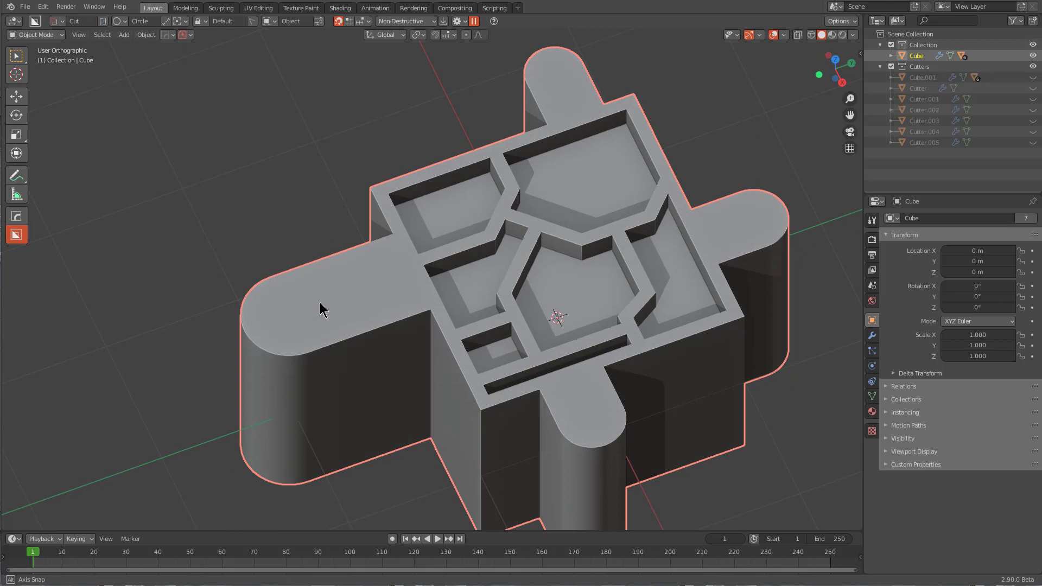
key(ctrl)
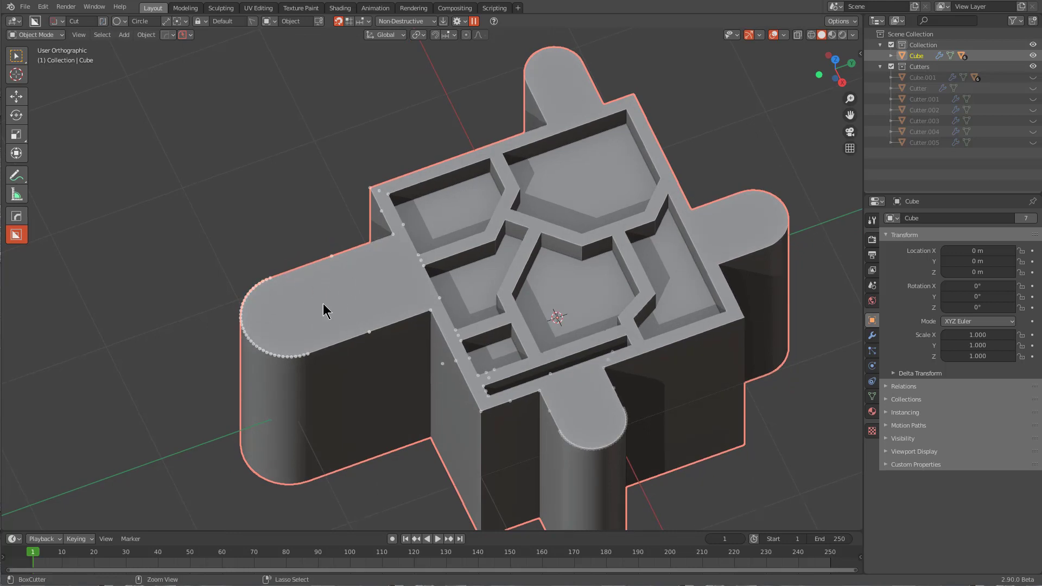
mouse_move(323, 303)
middle_down()
mouse_move(335, 312)
mouse_move(341, 294)
middle_up()
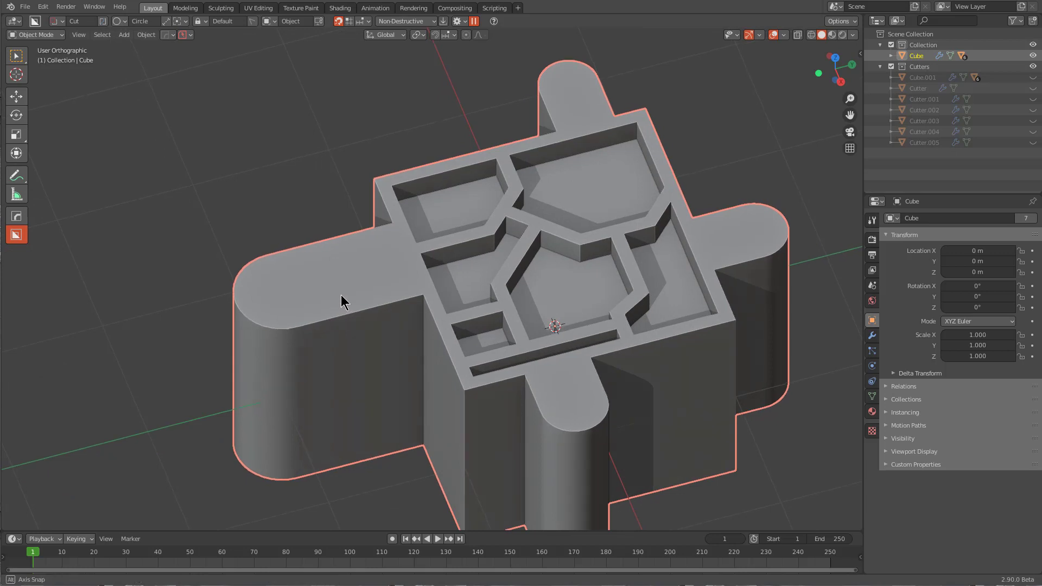
key(ctrl)
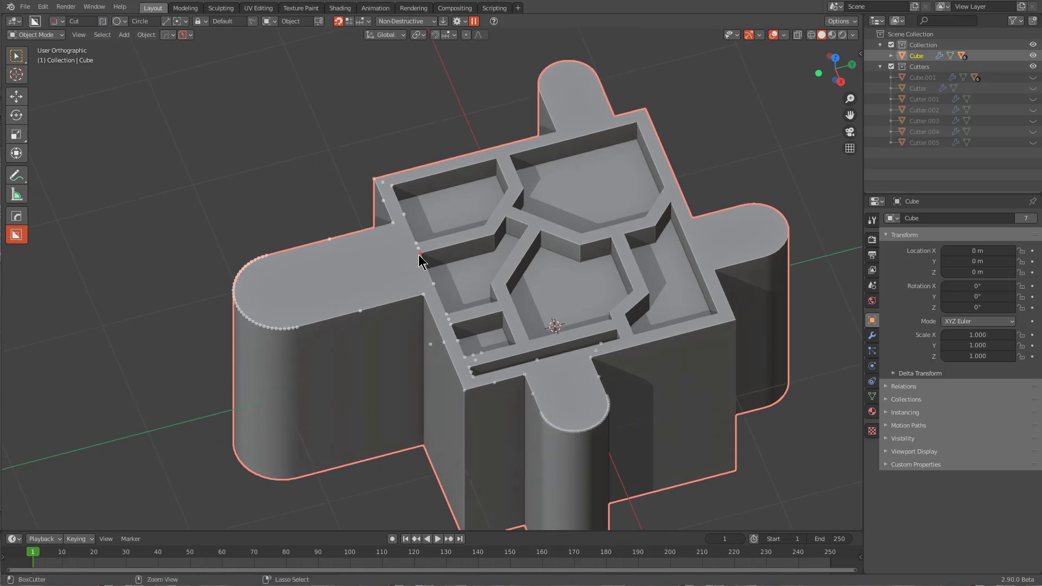
mouse_move(419, 259)
mouse_down()
mouse_move(452, 266)
mouse_move(473, 288)
mouse_up()
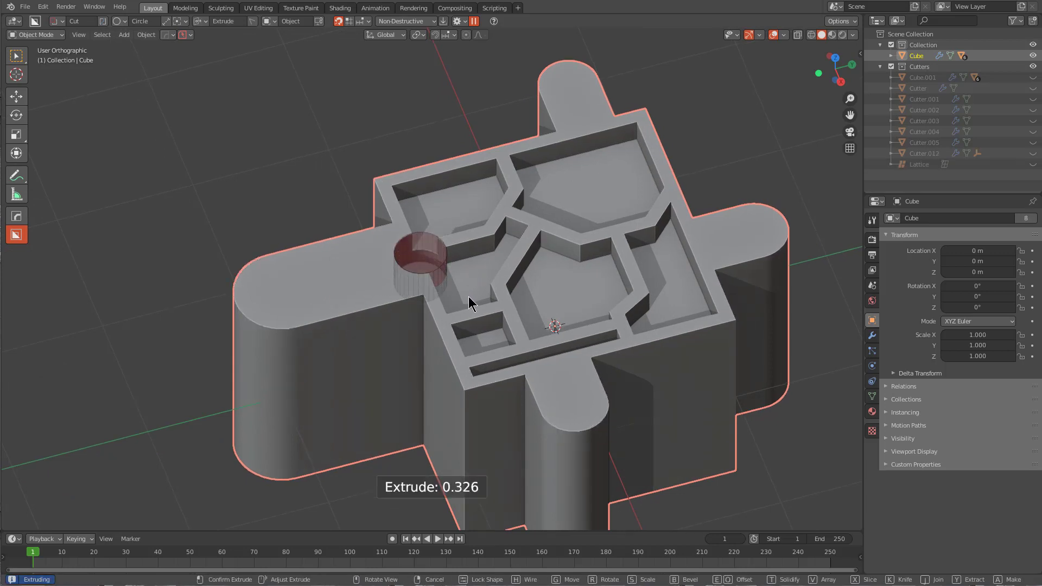
click(469, 307)
Step: Move the circular cutter along Y onto the rounded end of the longest protrusion, to about -1.89 m
middle_drag(470, 272, 457, 273)
key(g)
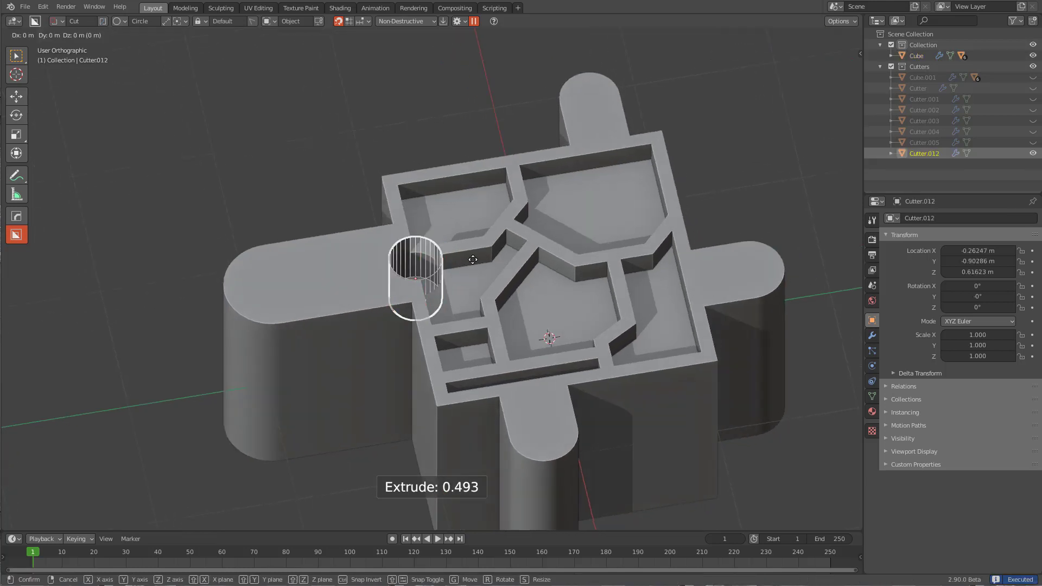
key(x)
key(y)
click(340, 302)
Step: Move the circular cutter along Y in top view to about -1.91 m on the longest protrusion's rounded end
alt+middle_drag(340, 303, 384, 351)
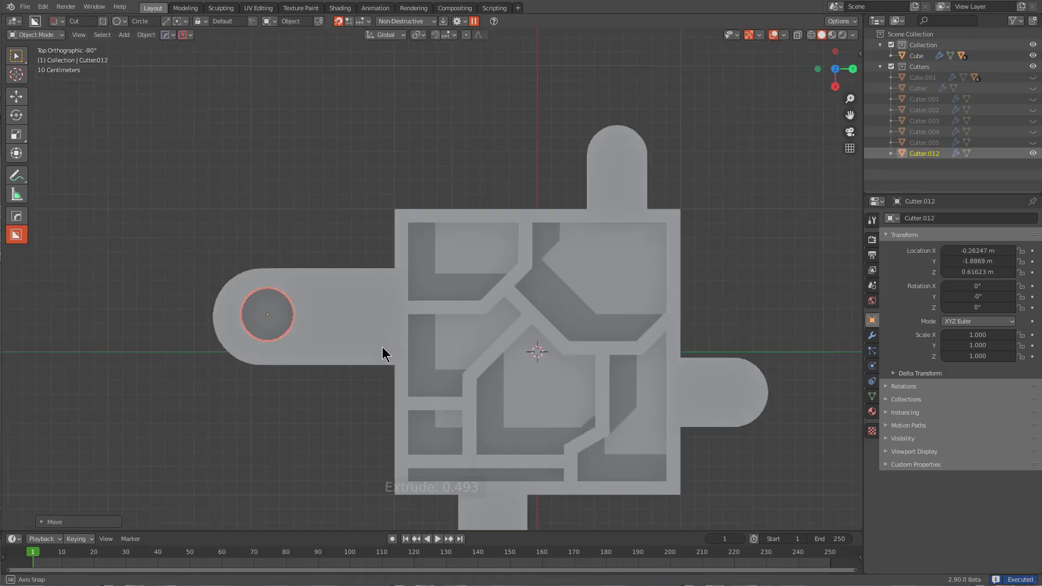
scroll(493, 276, up, 6)
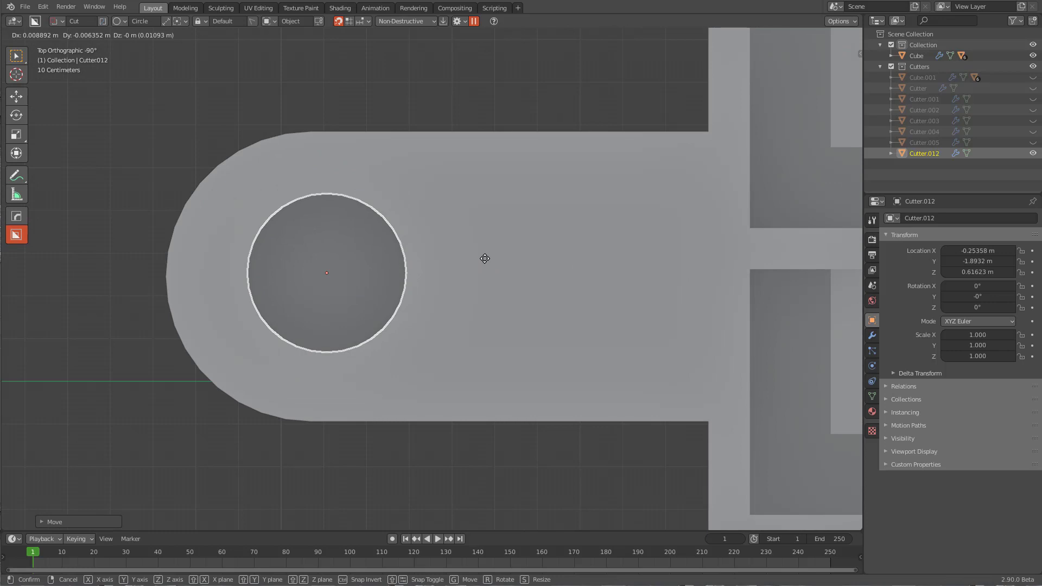
key(g)
key(x)
key(y)
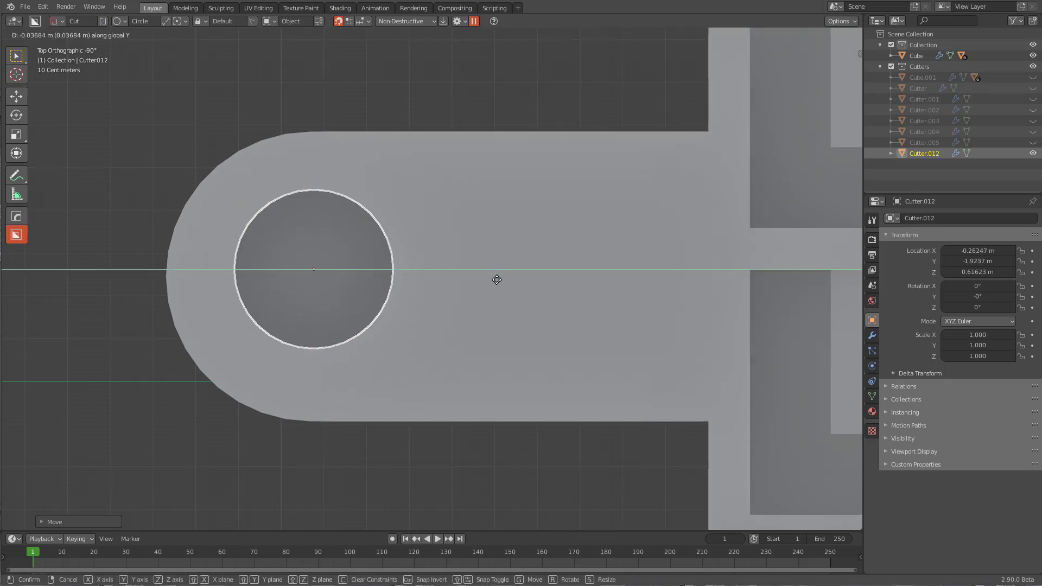
click(427, 286)
Step: Stretch the circular cutter along Z to a scale of about 2.8 and lower it to about Z 0.19 m
mouse_move(427, 285)
middle_down()
mouse_move(426, 213)
mouse_move(428, 300)
mouse_move(432, 291)
middle_up()
key(s)
key(z)
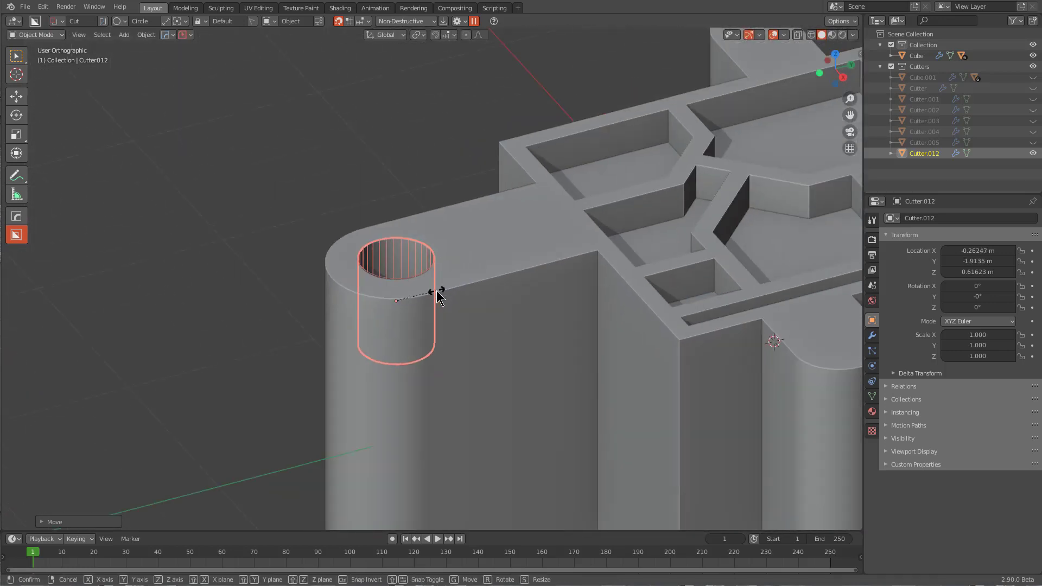
click(507, 337)
key(g)
key(z)
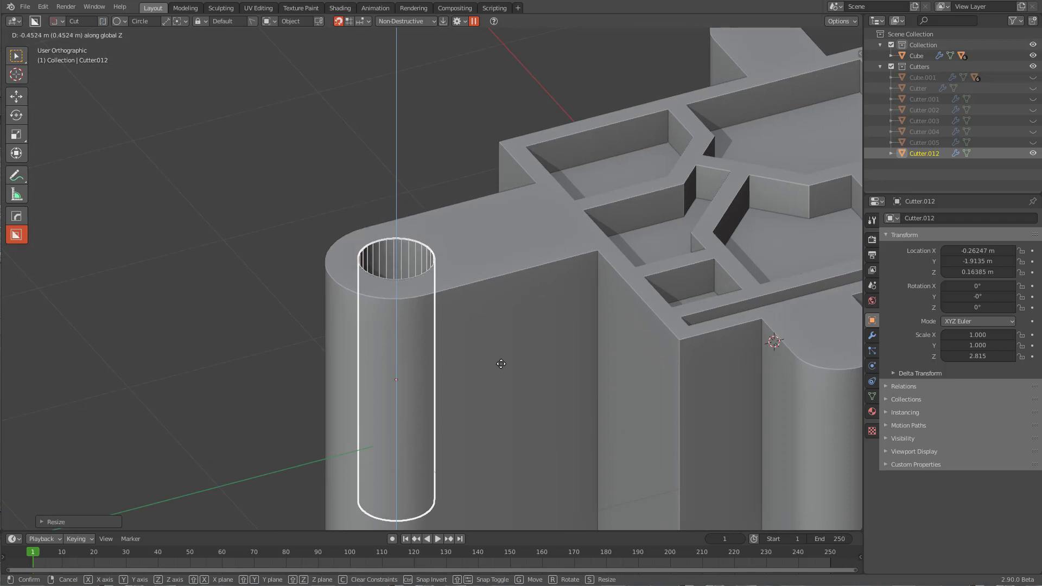
click(502, 359)
Step: Apply the circular cutter's scale and select its top face in Edit Mode
key(ctrl+a)
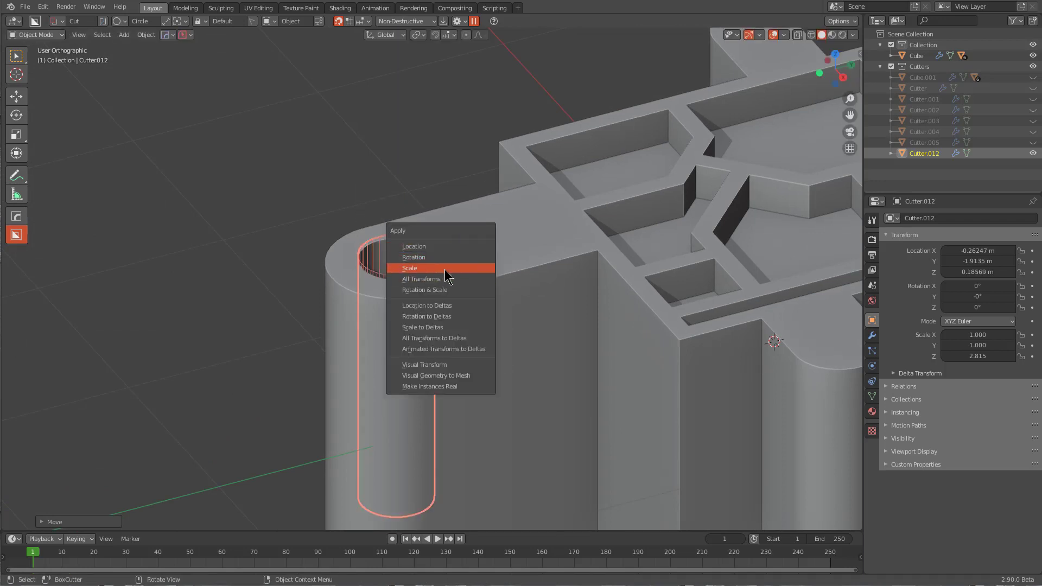
click(452, 272)
middle_drag(450, 280, 448, 303)
key(Tab)
scroll(444, 305, up, 3)
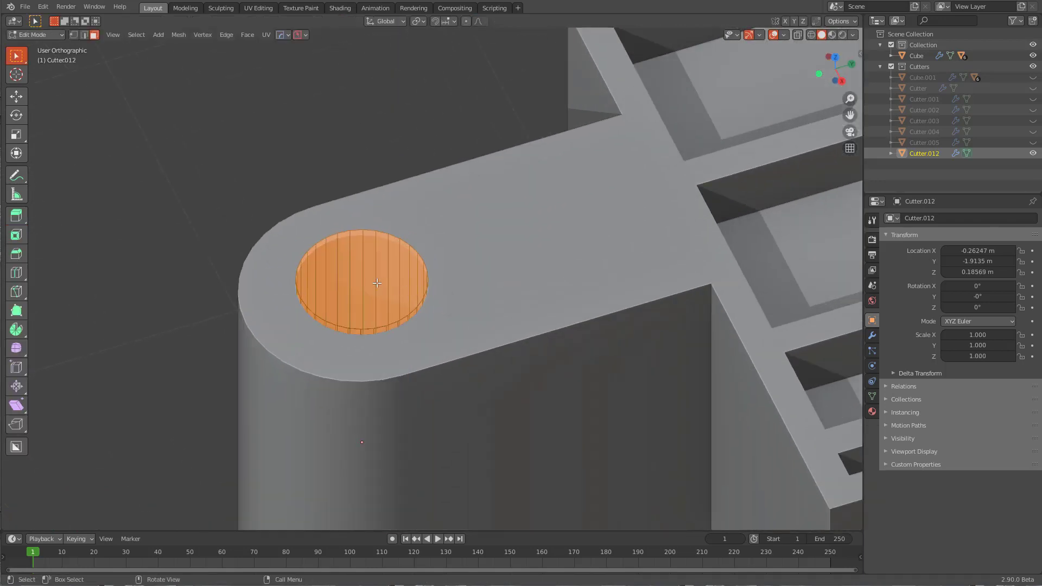
click(377, 284)
middle_drag(295, 280, 335, 223)
middle_drag(347, 187, 356, 198)
scroll(355, 198, up, 2)
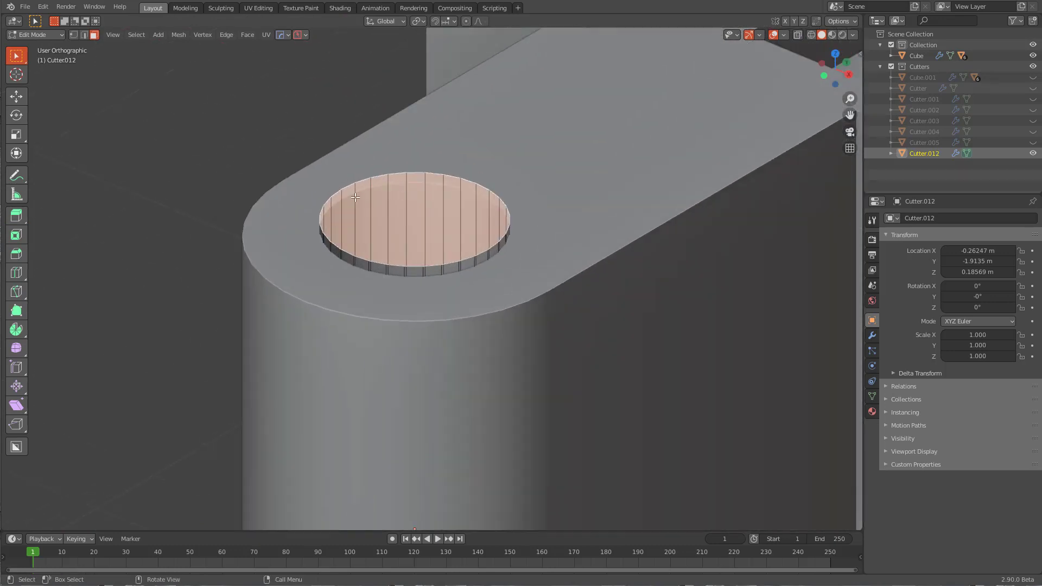
scroll(355, 197, down, 1)
middle_drag(291, 200, 298, 208)
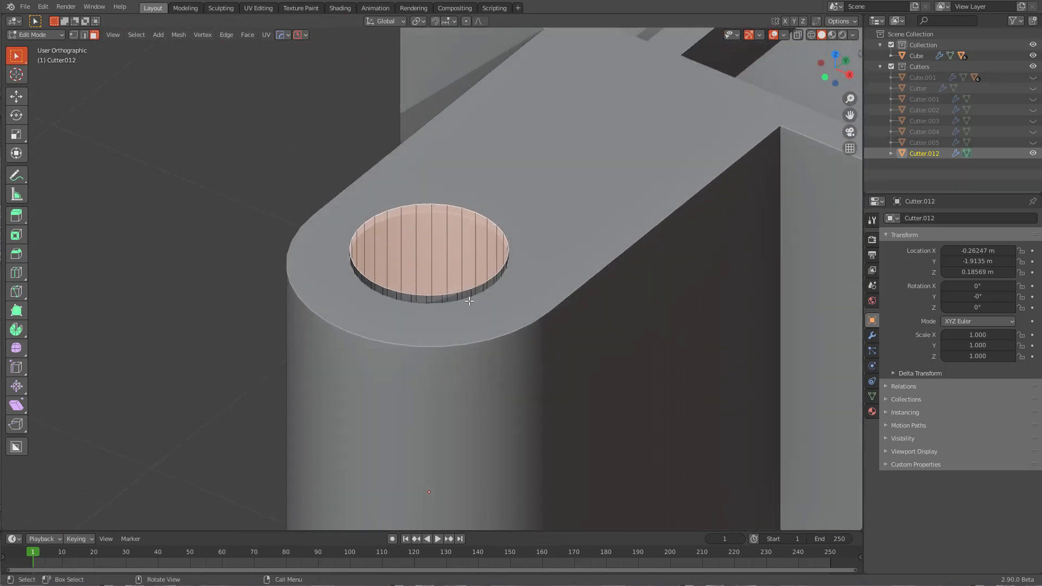
Step: Add a one-segment HardOps vertex-group bevel about 0.115 wide to the selected top face and return to Object Mode
middle_drag(400, 256, 601, 207)
key(q)
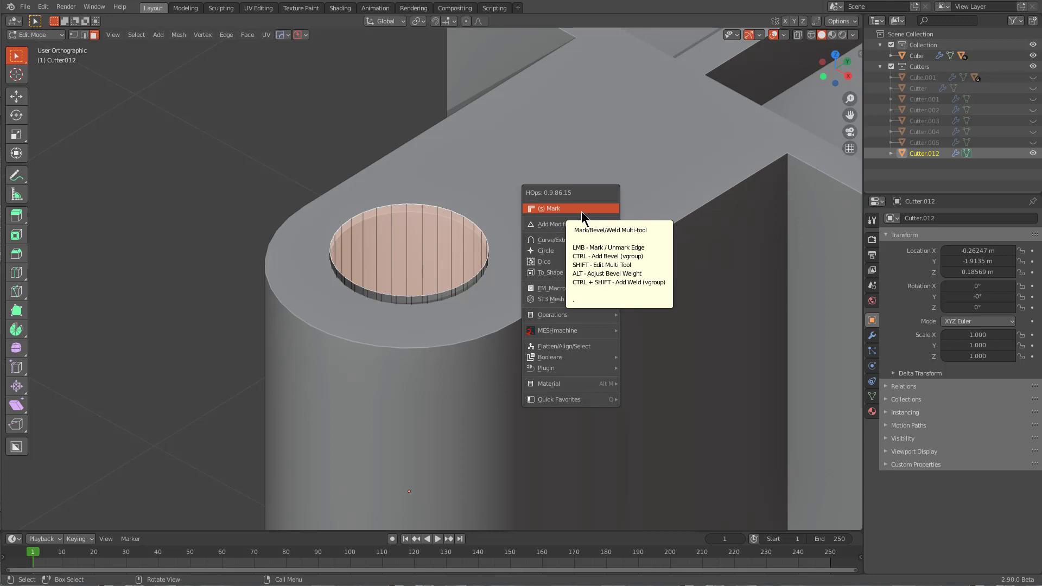
ctrl+click(581, 210)
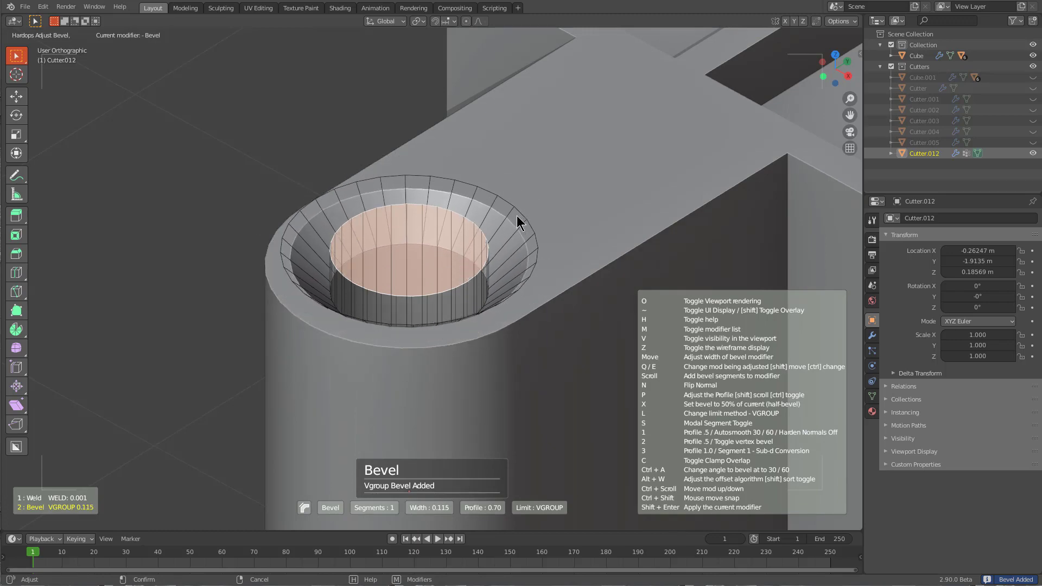
click(519, 221)
scroll(520, 223, down, 3)
key(Tab)
Step: Centre the beveled cutter on the longest protrusion's rounded end, at about X -0.247 m and Y -1.905 m
middle_drag(521, 223, 483, 340)
key(g)
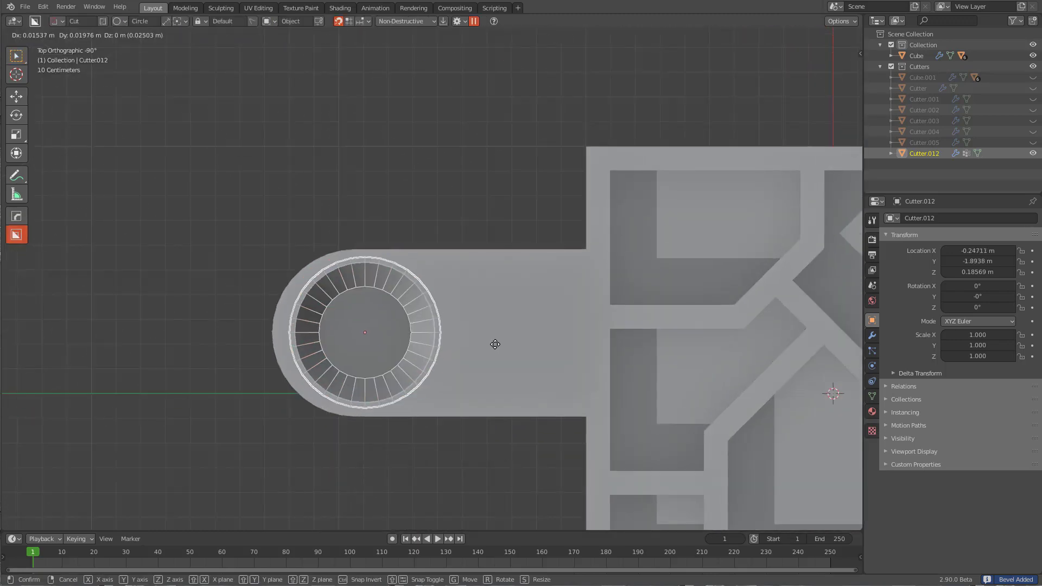
click(486, 346)
key(s)
right_click(479, 342)
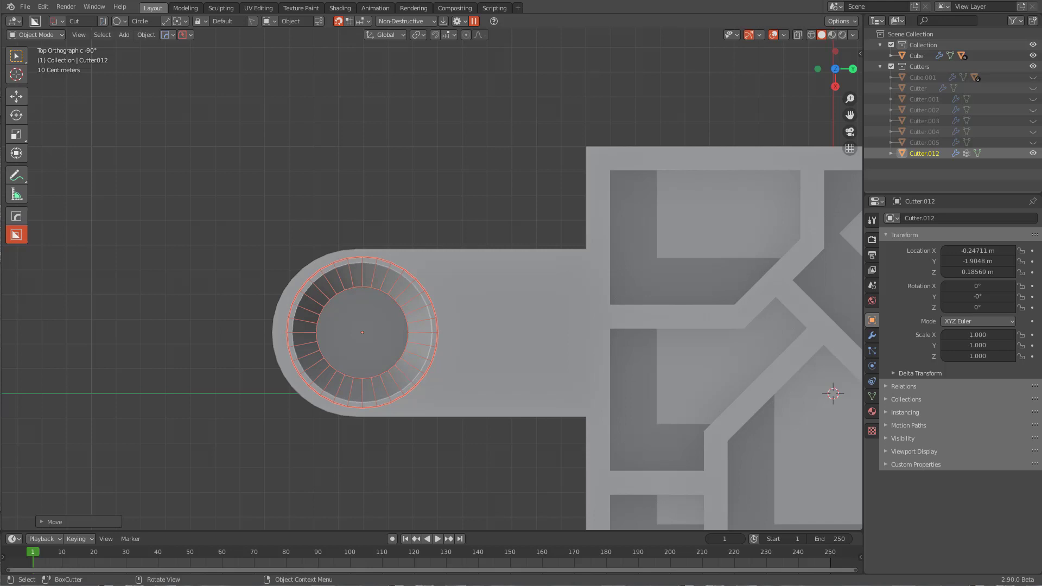
Step: Set the beveled cutter's origin to its selected top face
middle_drag(477, 345, 483, 281)
key(Tab)
scroll(435, 260, up, 1)
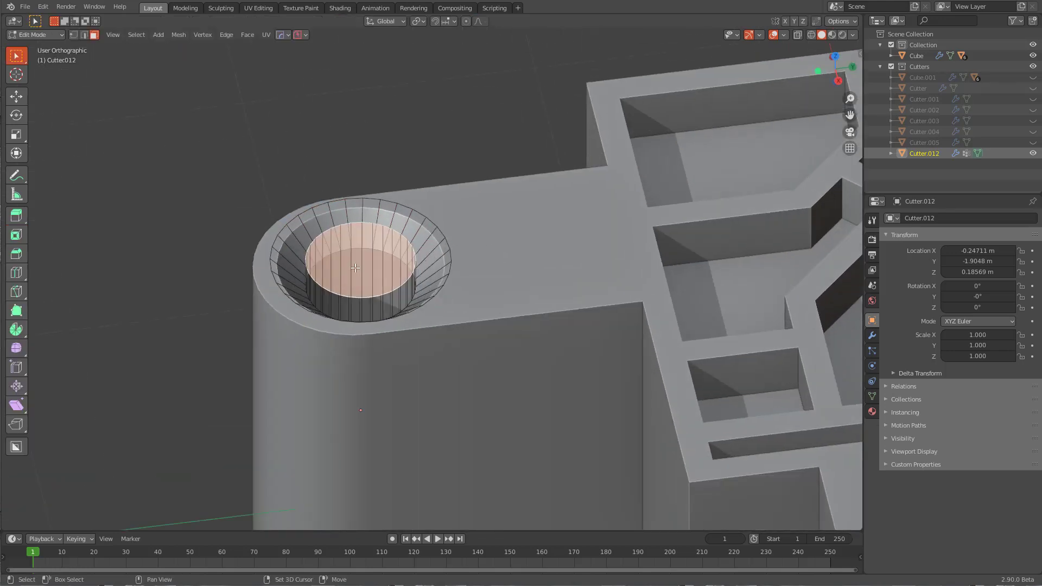
key(shift+s)
click(347, 331)
key(Tab)
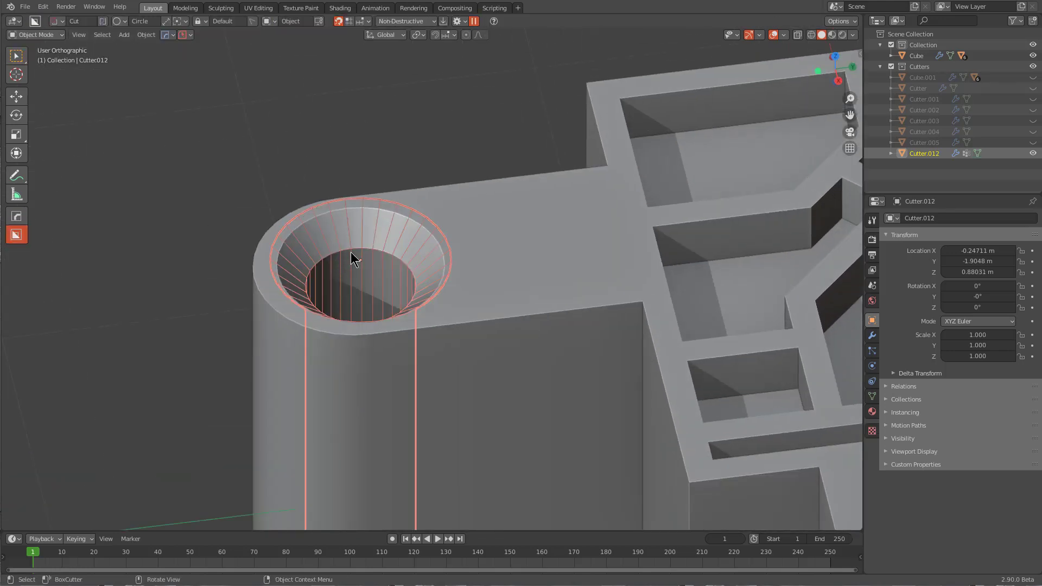
Step: Scale the beveled cutter to about 0.82 in X and Y, keeping its Z scale locked
key(s)
key(shift+z)
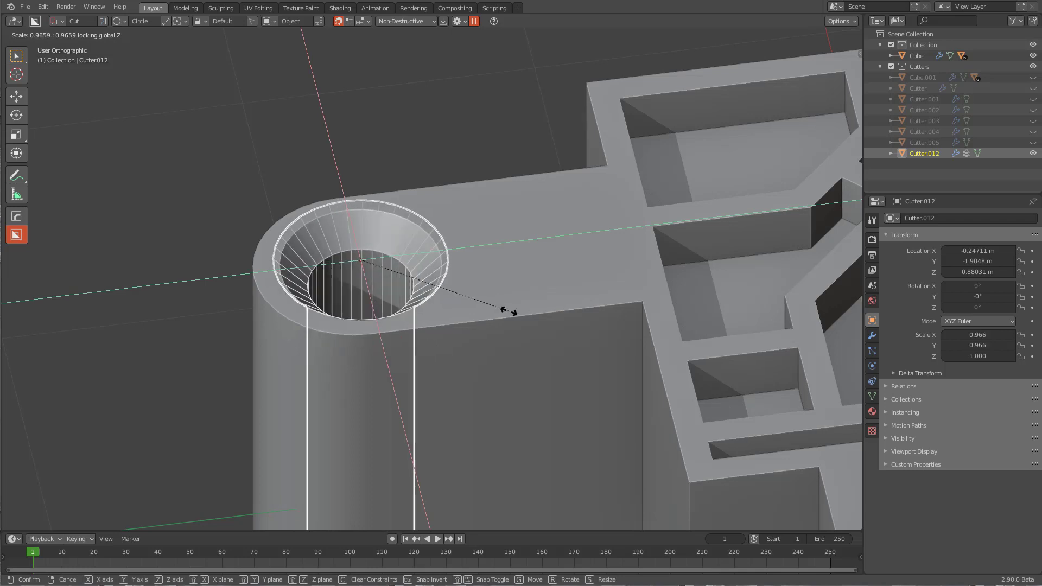
click(529, 298)
Step: Enable the transform gizmo and copy the cutter onto the rear protrusion, at about X -1.32 m and Y 0.59 m
scroll(516, 282, down, 4)
alt+middle_drag(516, 282, 360, 288)
scroll(502, 310, down, 2)
scroll(379, 257, up, 2)
click(269, 21)
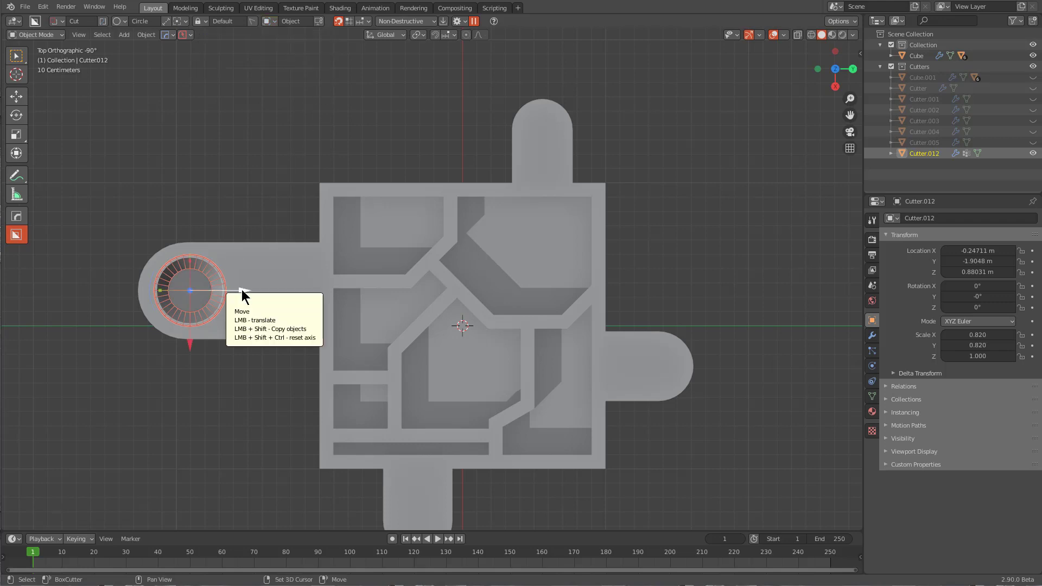
shift+drag(246, 290, 601, 286)
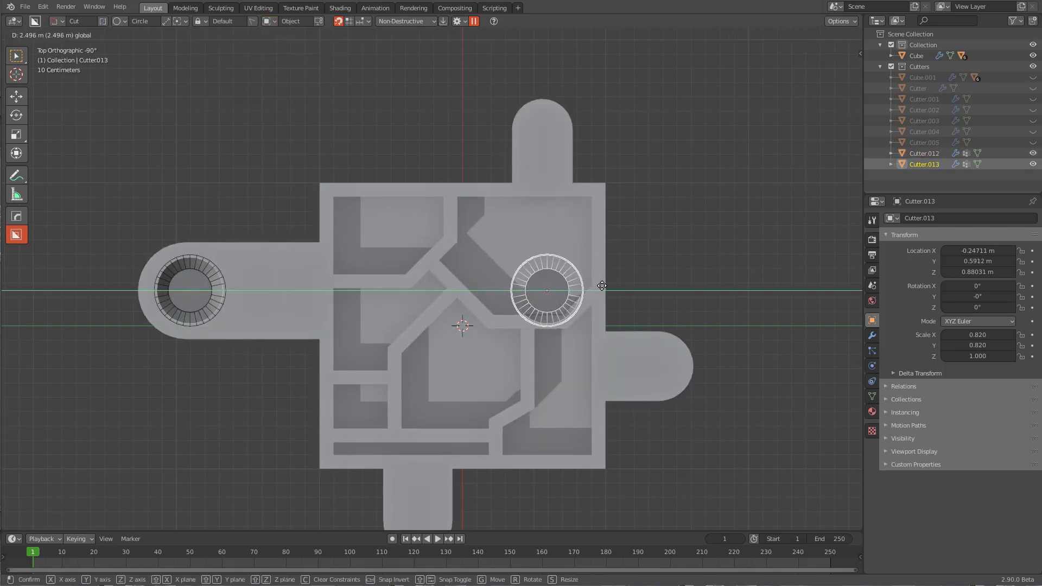
click(601, 286)
key(g)
key(x)
click(526, 191)
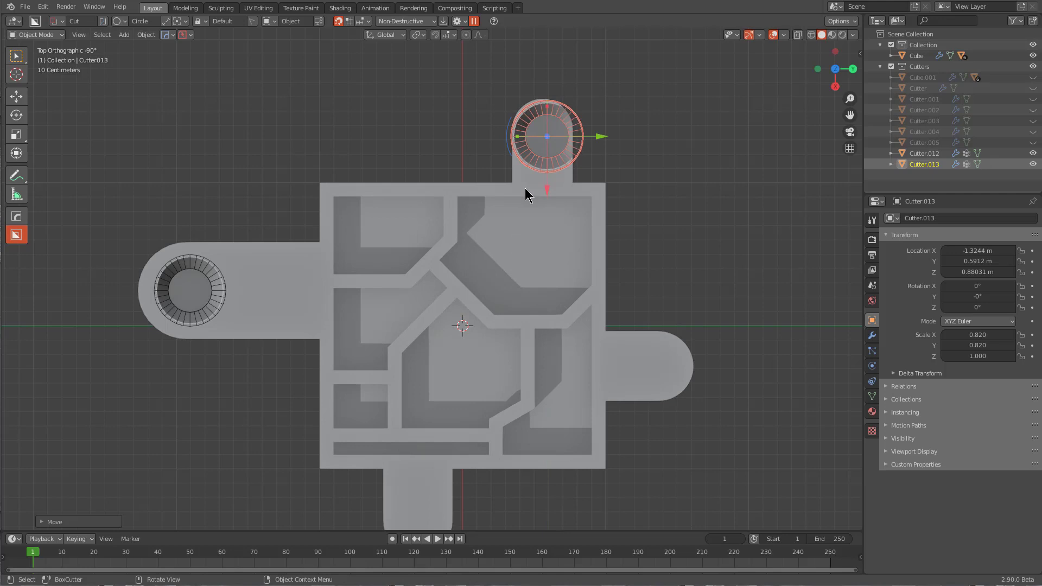
Step: Scale the copied cutter to about 0.50 in X and Y and centre it at about X -1.36 m, Y 0.56 m
key(s)
key(shift+z)
click(601, 170)
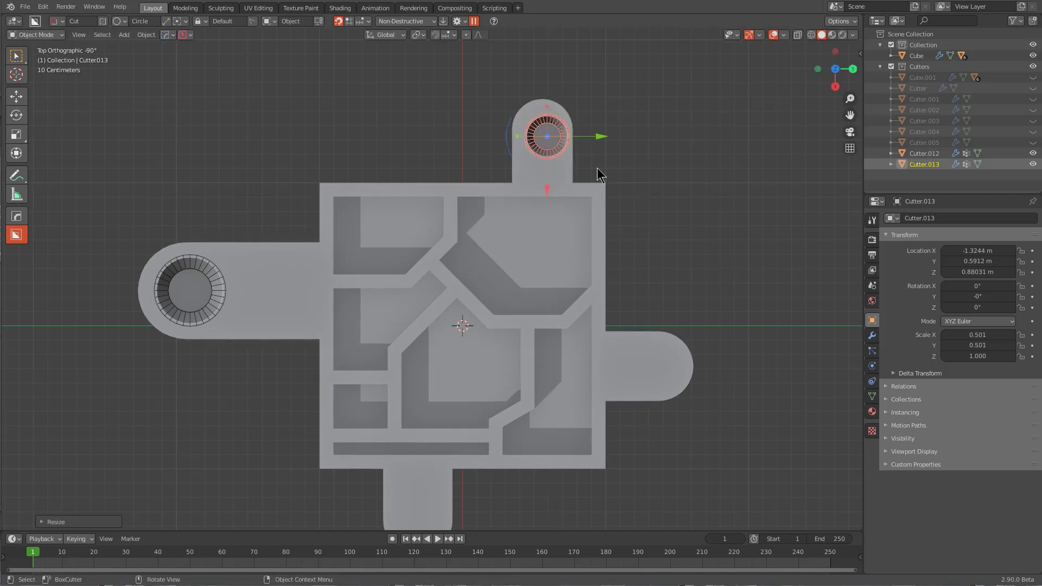
key(g)
click(593, 161)
key(g)
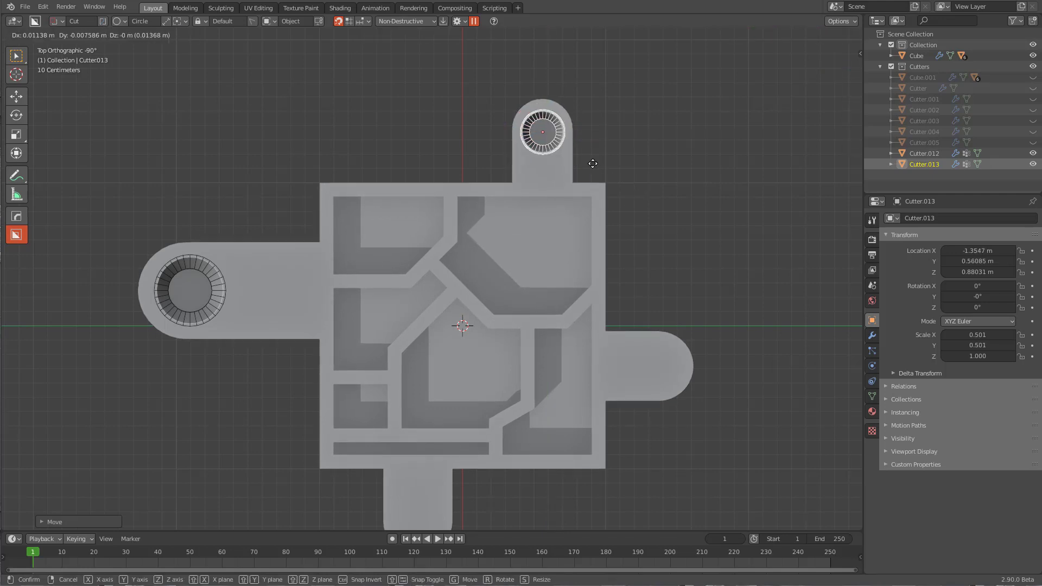
click(587, 172)
Step: Duplicate the small cutter along X and move the copy onto the protrusion on the positive Y side
key(shift+d)
key(x)
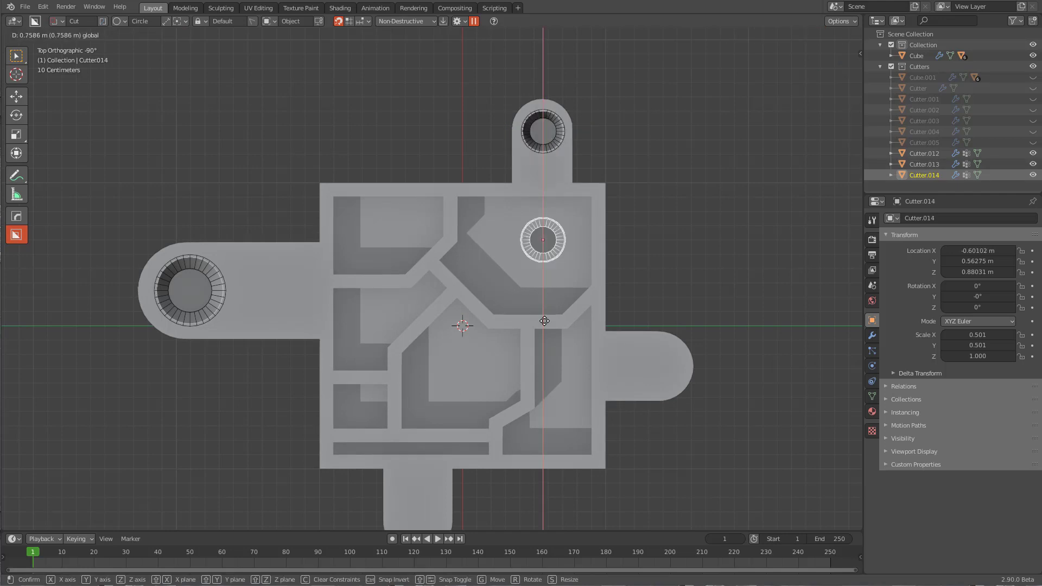
click(559, 411)
key(g)
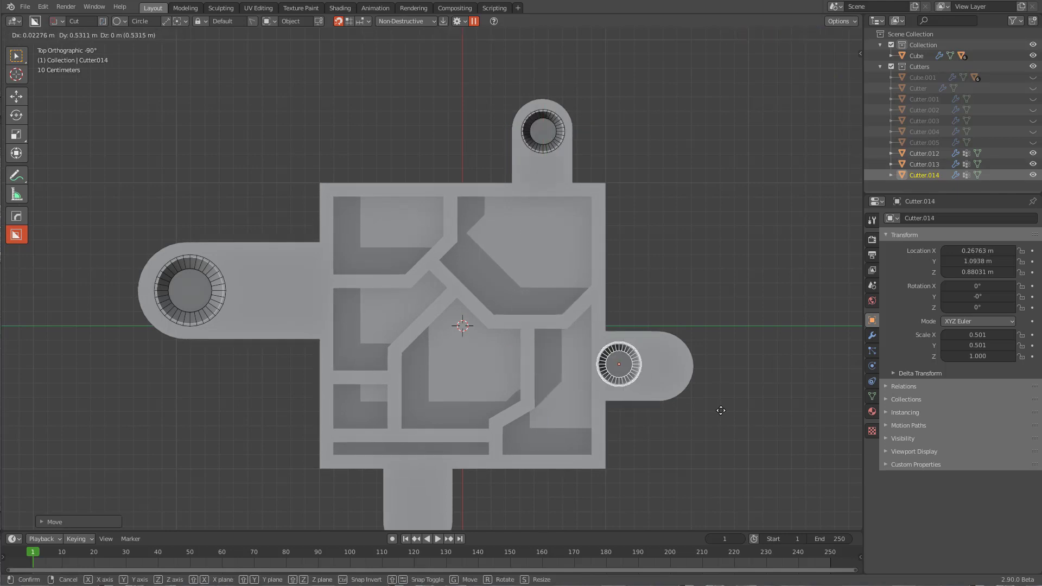
click(765, 413)
Step: Scale the new cutter to about 0.54 in X and Y and centre it at about X 0.268 m, Y 1.348 m
key(s)
click(765, 413)
key(g)
click(766, 413)
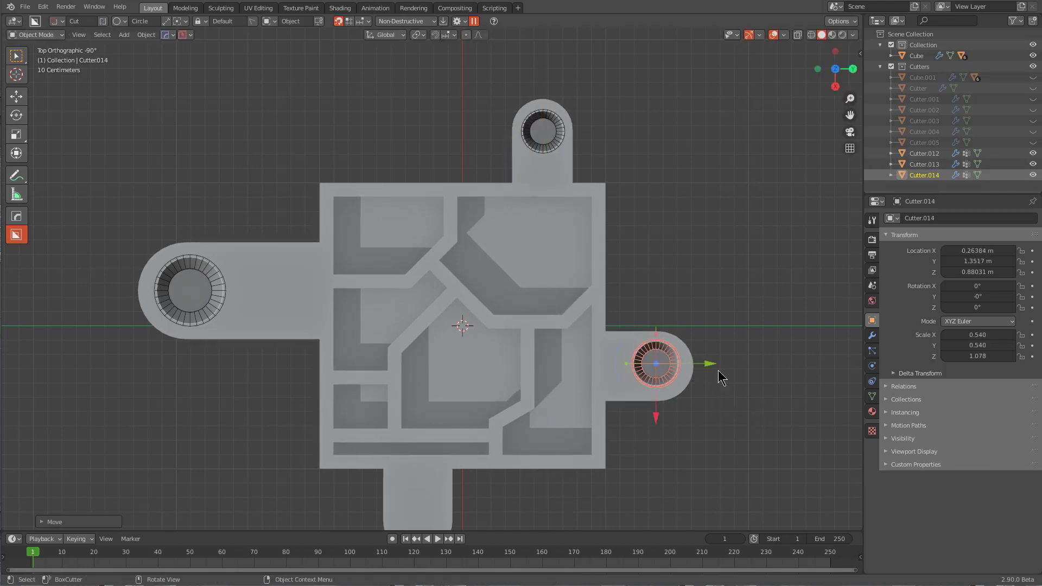
shift+middle_drag(695, 343, 666, 250)
key(g)
click(656, 295)
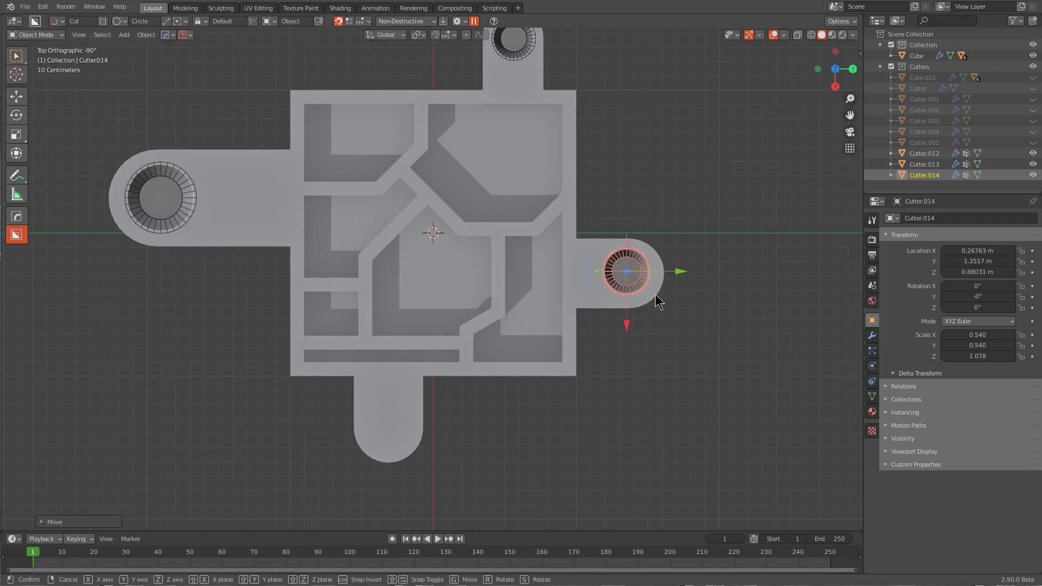
key(g)
click(669, 289)
Step: Duplicate the cutter onto the remaining solid protrusion on the positive X side, at about X 1.34 m and Y -0.31 m
key(shift+d)
key(y)
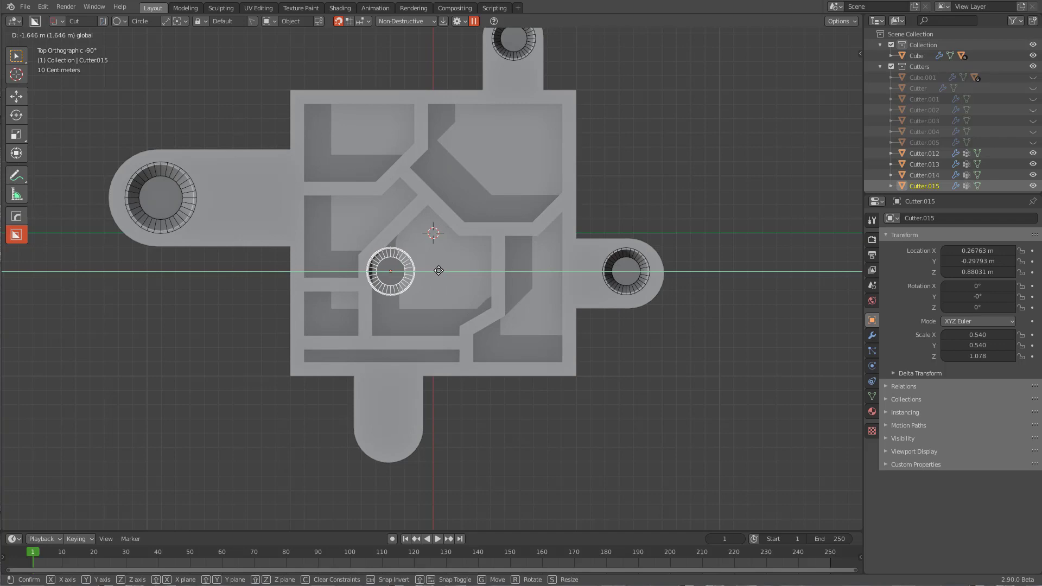
click(443, 269)
key(g)
key(x)
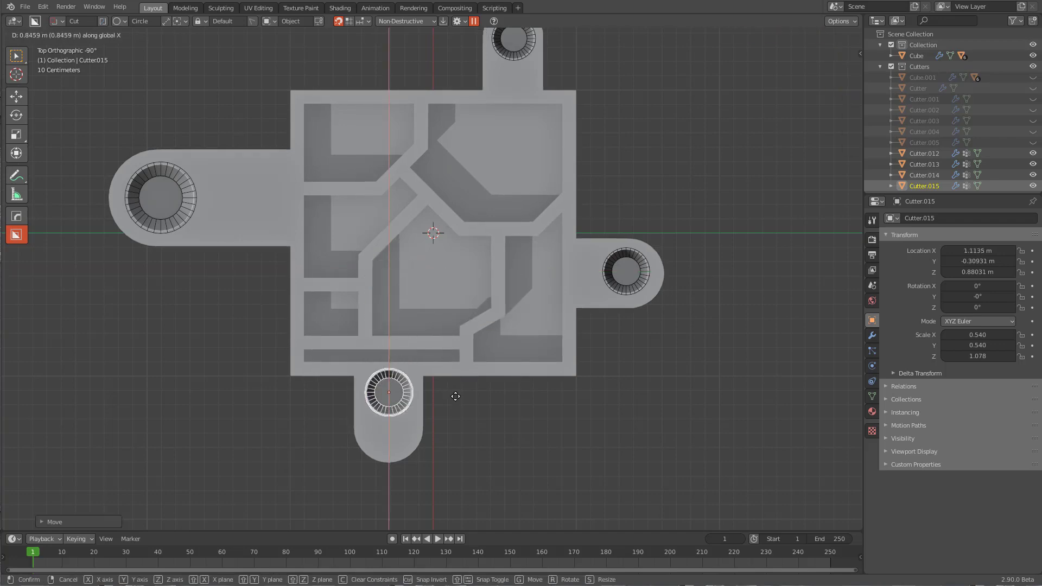
click(465, 416)
Step: Select the three small beveled cutters and apply their scale
middle_drag(465, 416, 572, 144)
scroll(459, 275, up, 3)
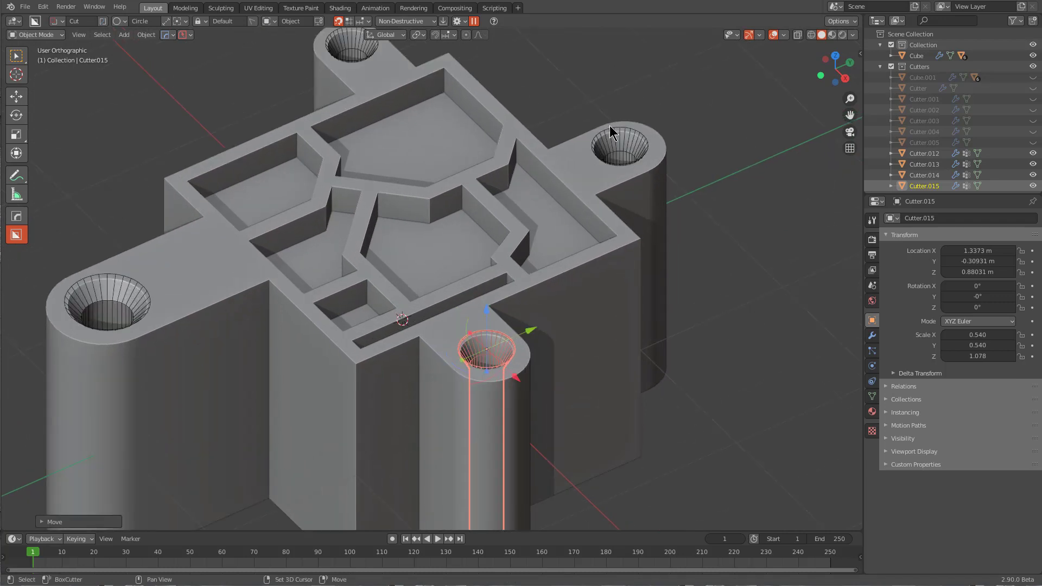
shift+click(611, 125)
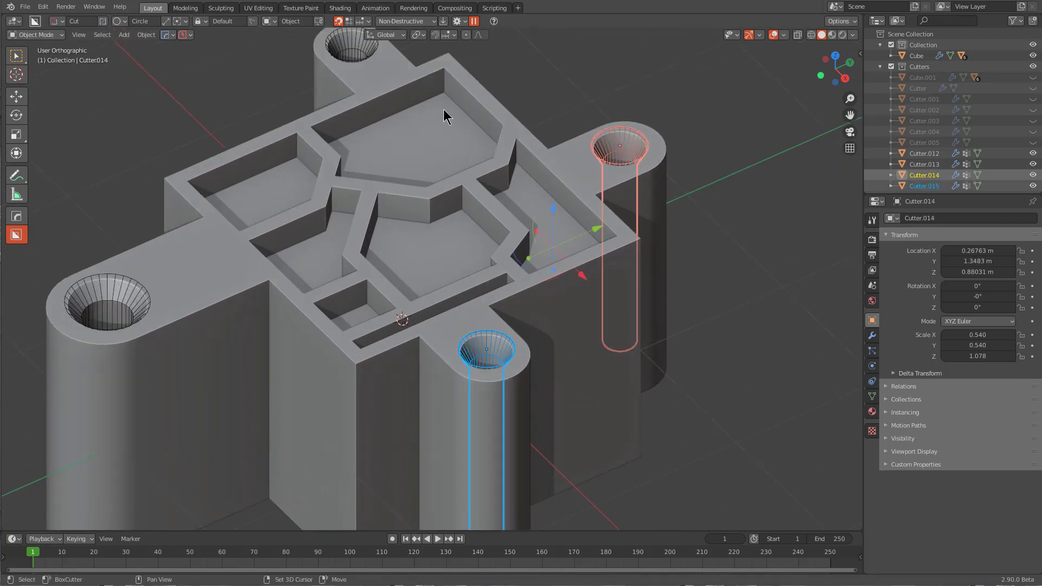
shift+click(379, 58)
key(ctrl+a)
click(467, 84)
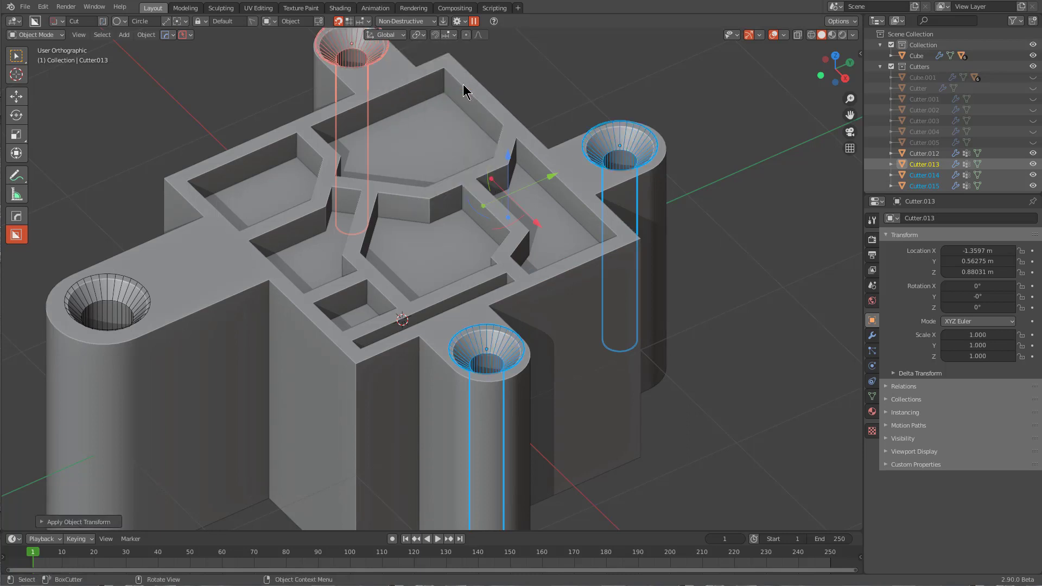
Step: Reduce the bevel width of the three selected cutters with HardOps
shift+middle_drag(465, 91, 491, 168)
key(q)
click(606, 218)
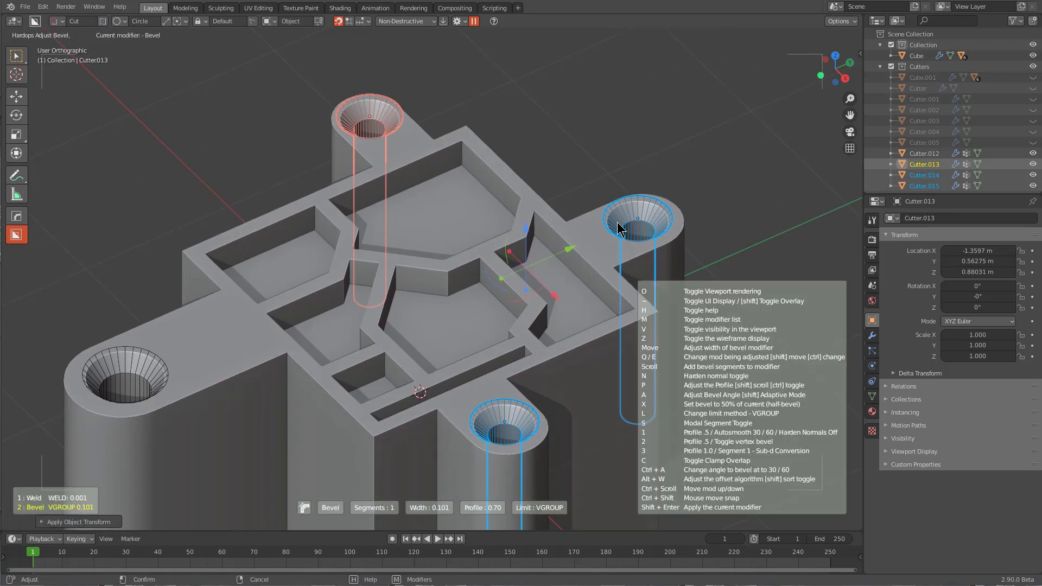
click(638, 231)
scroll(493, 205, down, 5)
middle_drag(493, 204, 389, 292)
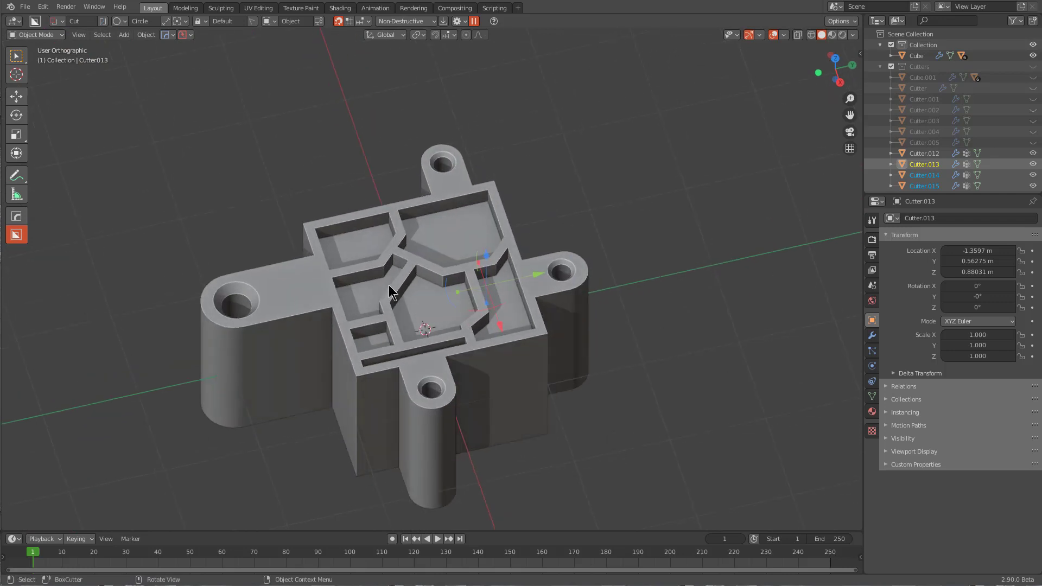
Step: Turn off the transform gizmo and select the main body
click(272, 22)
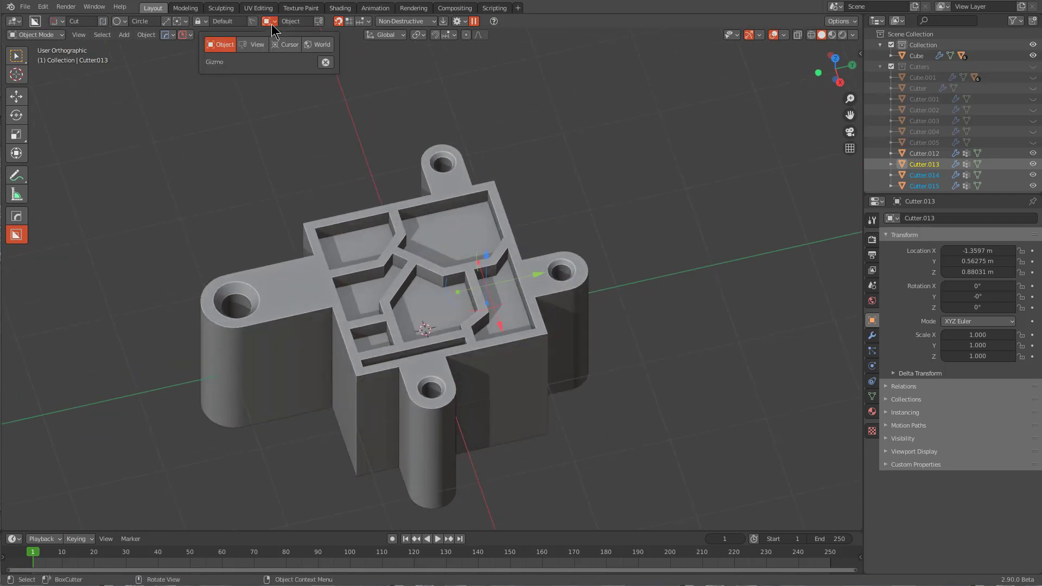
click(326, 62)
middle_drag(390, 287, 471, 275)
click(505, 350)
middle_drag(505, 354, 497, 328)
key(q)
mouse_move(485, 362)
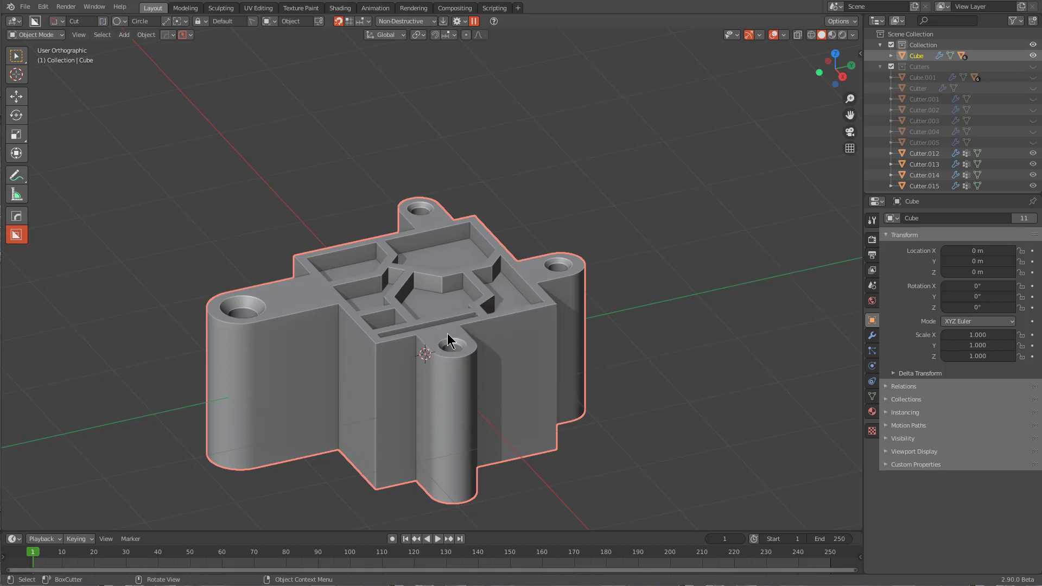
key(Tab)
key(Tab)
scroll(923, 99, down, 1)
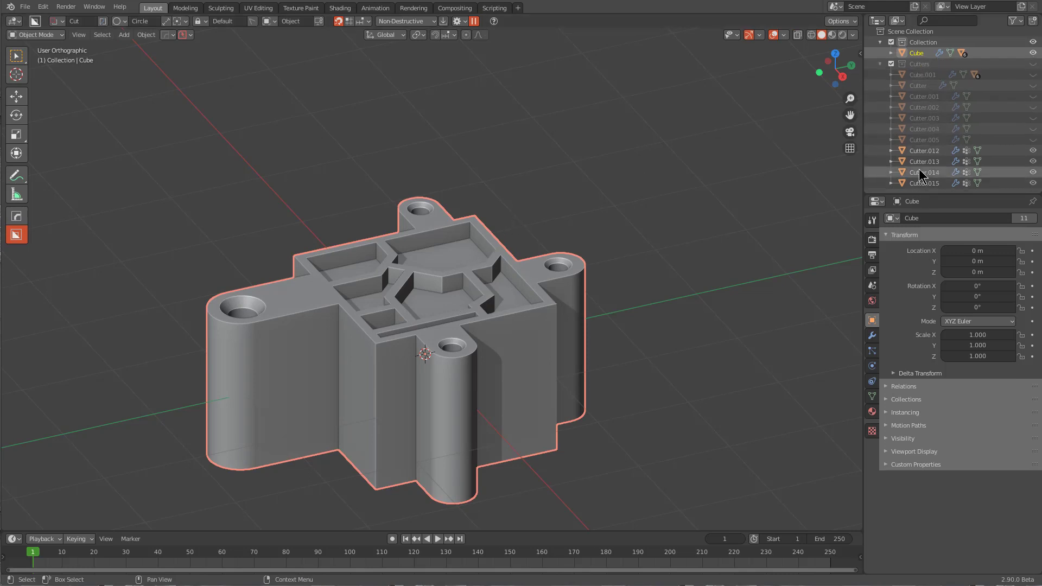
Step: Apply the main body's modifiers and booleans by running HardOps Sharpen on it
key(ctrl+grave)
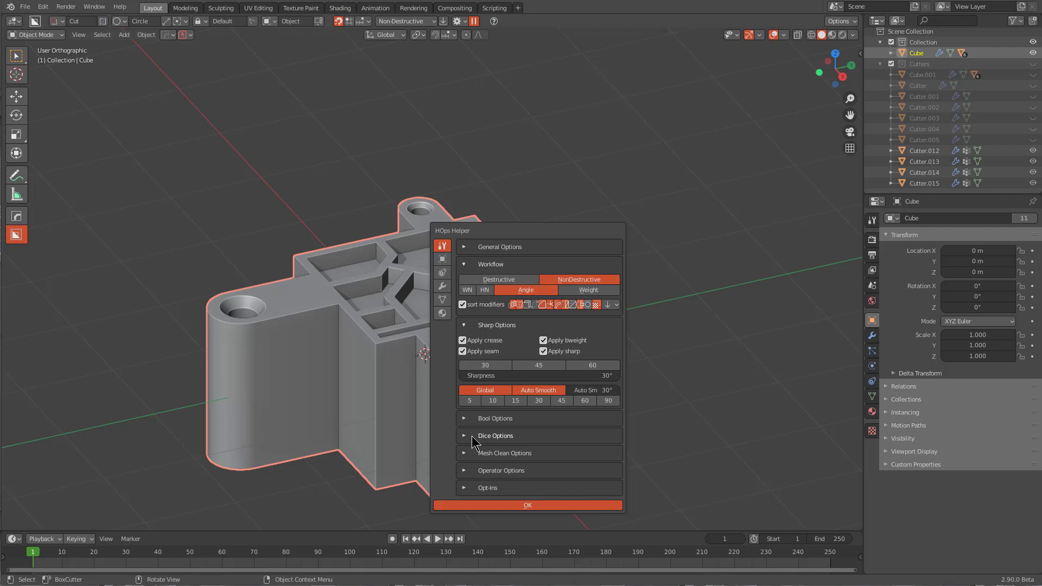
click(474, 419)
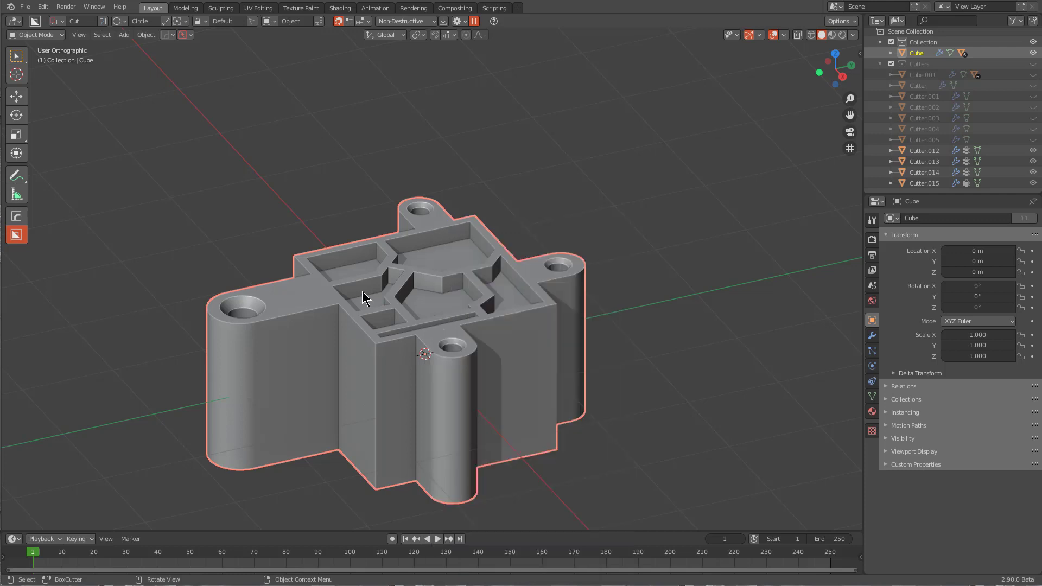
middle_drag(363, 291, 434, 325)
key(q)
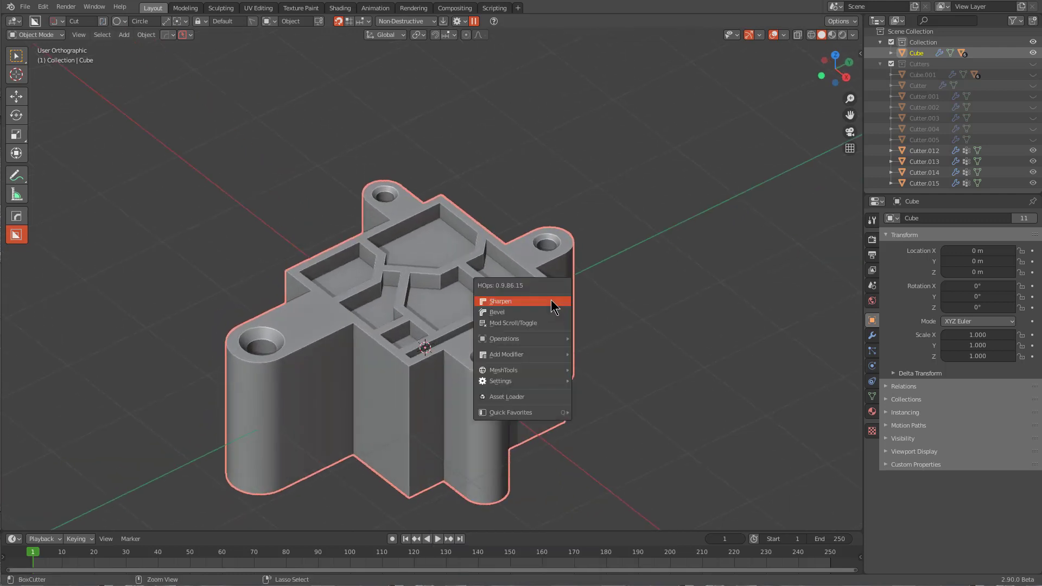
click(551, 300)
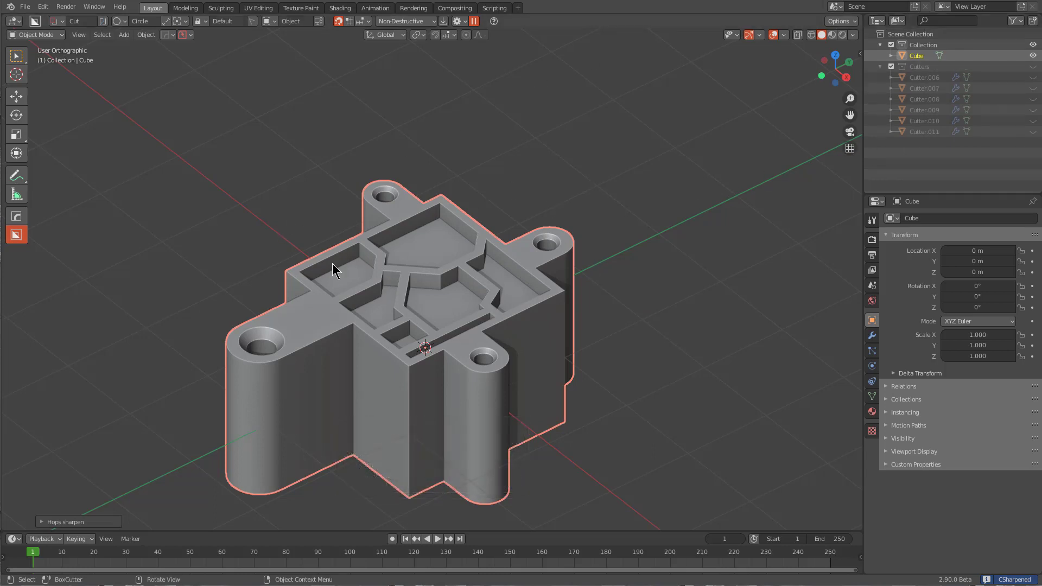
Step: Delete the leftover Cutters collection from the scene
right_click(927, 67)
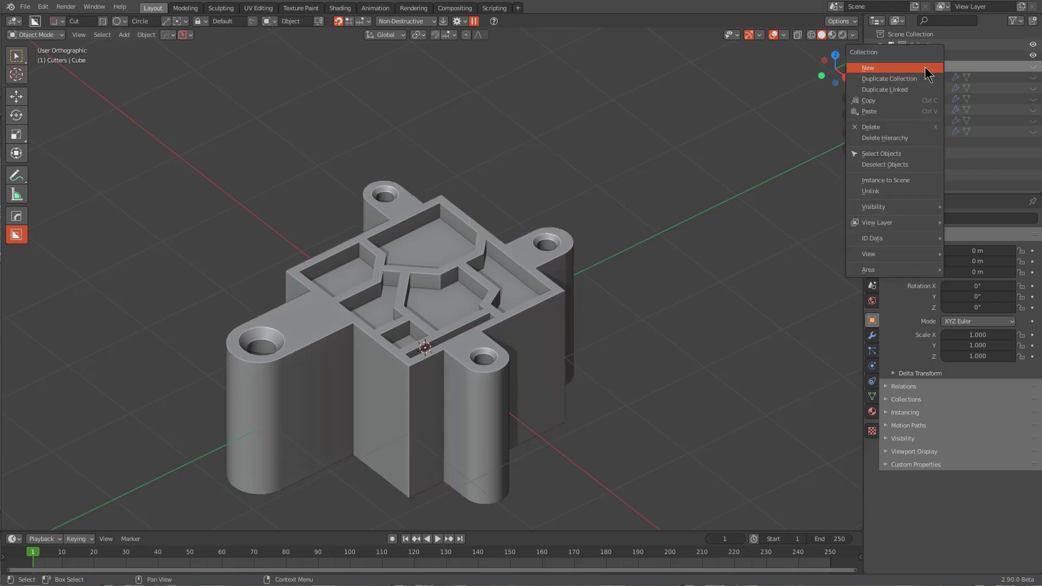
click(899, 129)
mouse_move(488, 261)
middle_down()
mouse_move(542, 255)
mouse_move(502, 262)
middle_up()
middle_drag(430, 358, 455, 358)
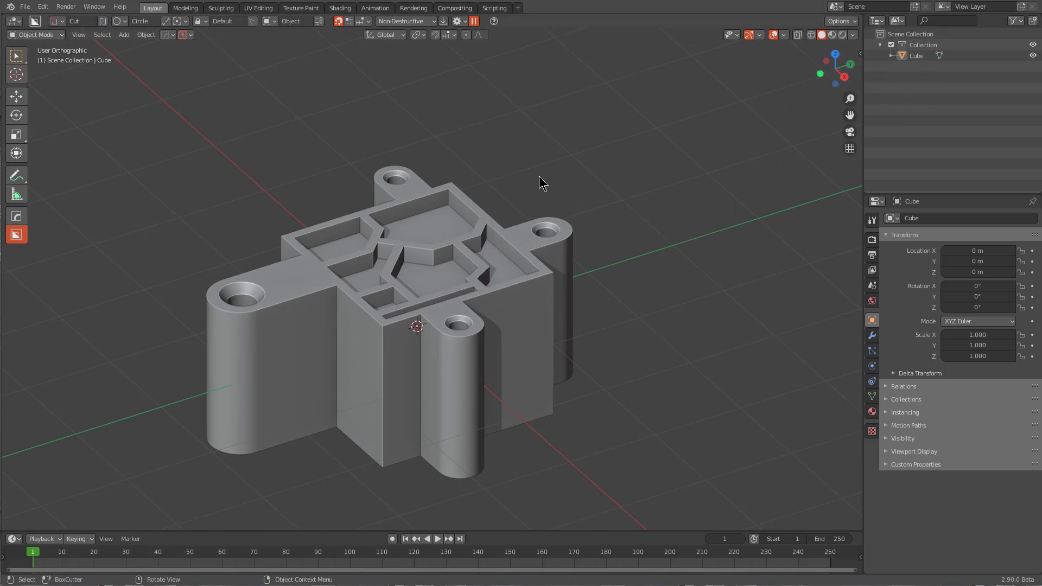
Step: Extract the body's selected outer side faces into a new object with HardOps Curve/Extract and enter Edit Mode on that piece
middle_drag(539, 179, 574, 326)
key(Tab)
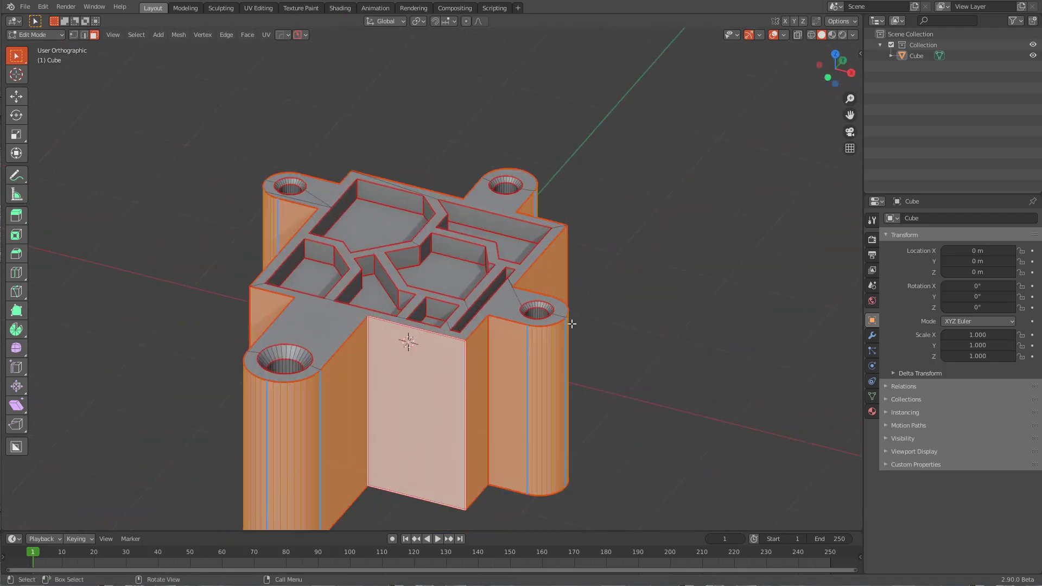
key(q)
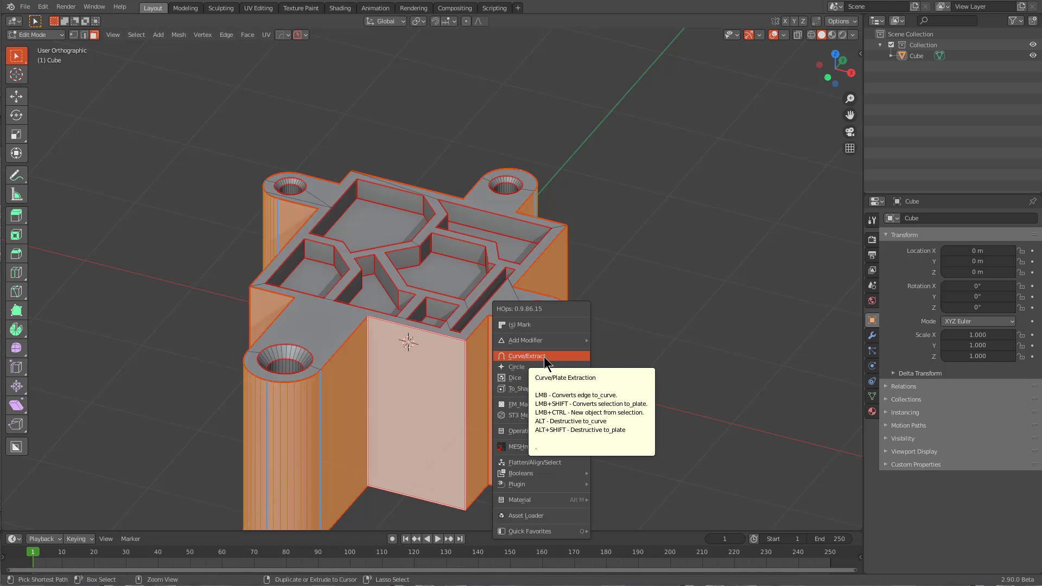
ctrl+click(544, 356)
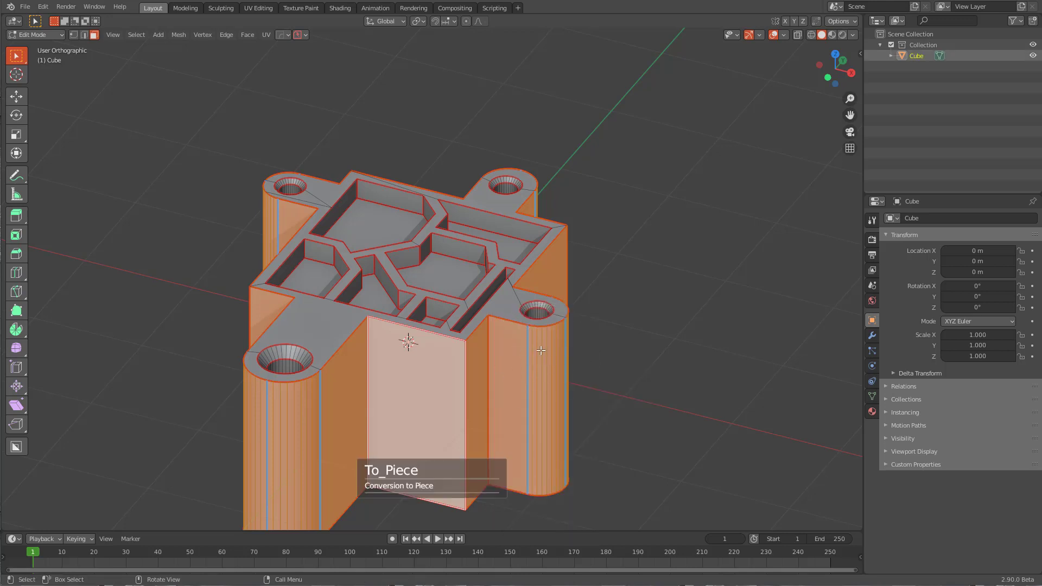
key(q)
click(530, 345)
middle_drag(530, 346, 308, 170)
key(Tab)
Step: Select the boundary loop of the extracted wall piece and fill it with a cap face
click(138, 35)
mouse_move(210, 199)
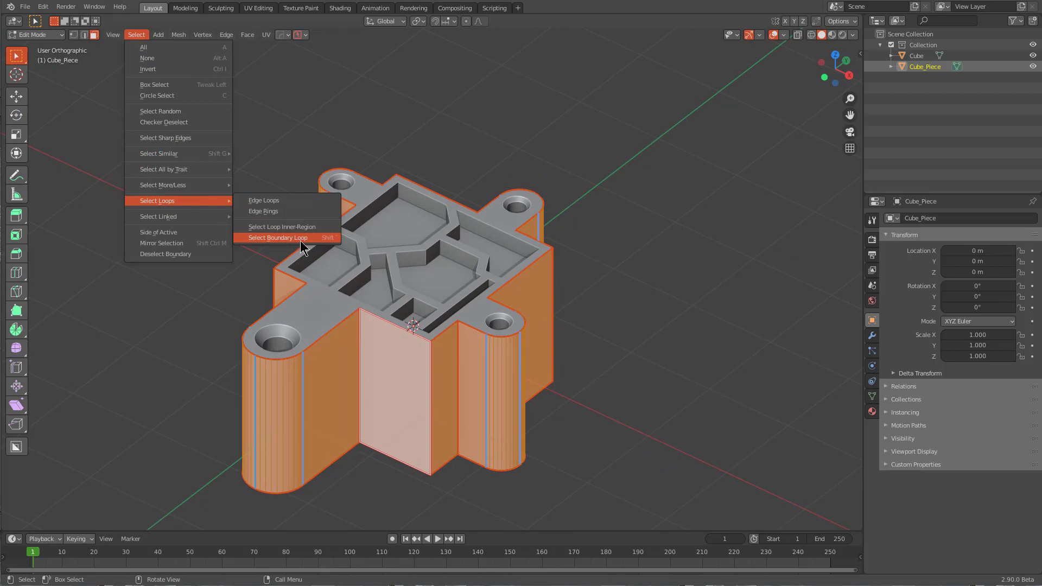
click(334, 240)
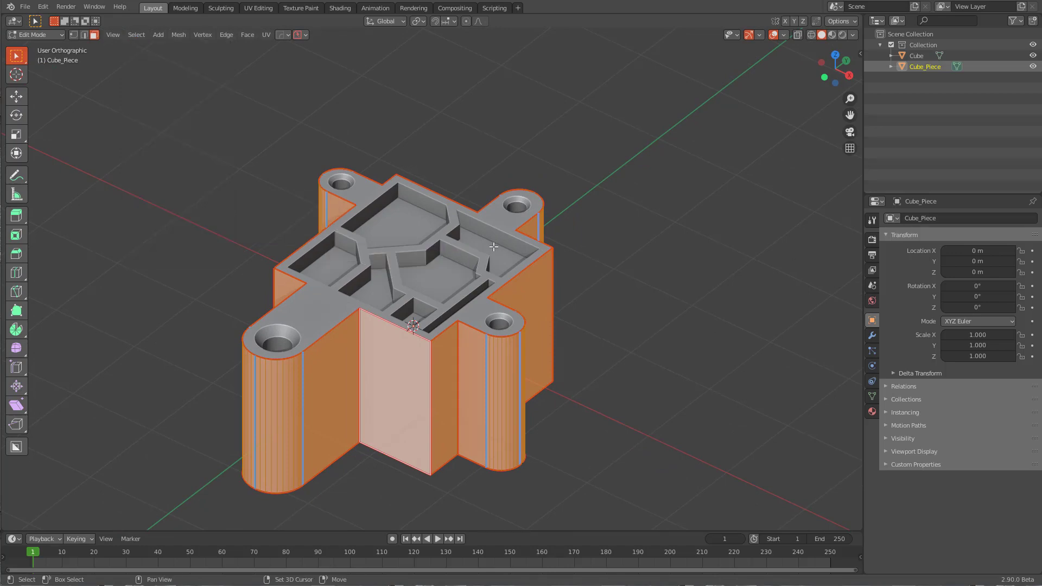
middle_drag(401, 294, 477, 332)
key(f)
key(alt+z)
key(alt+z)
key(Tab)
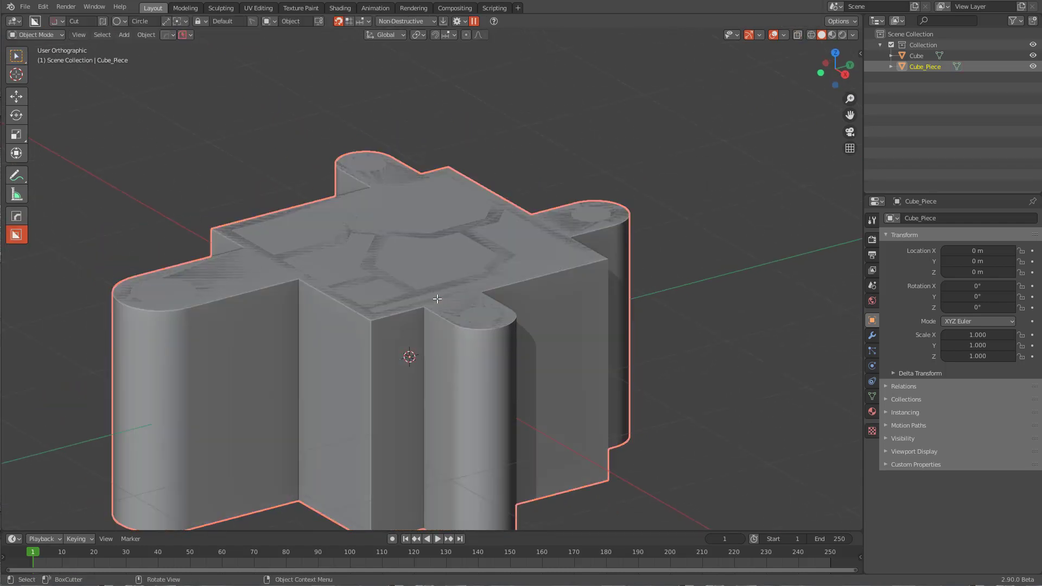
Step: Set the piece's origin to its selected top cap face
key(Tab)
key(3)
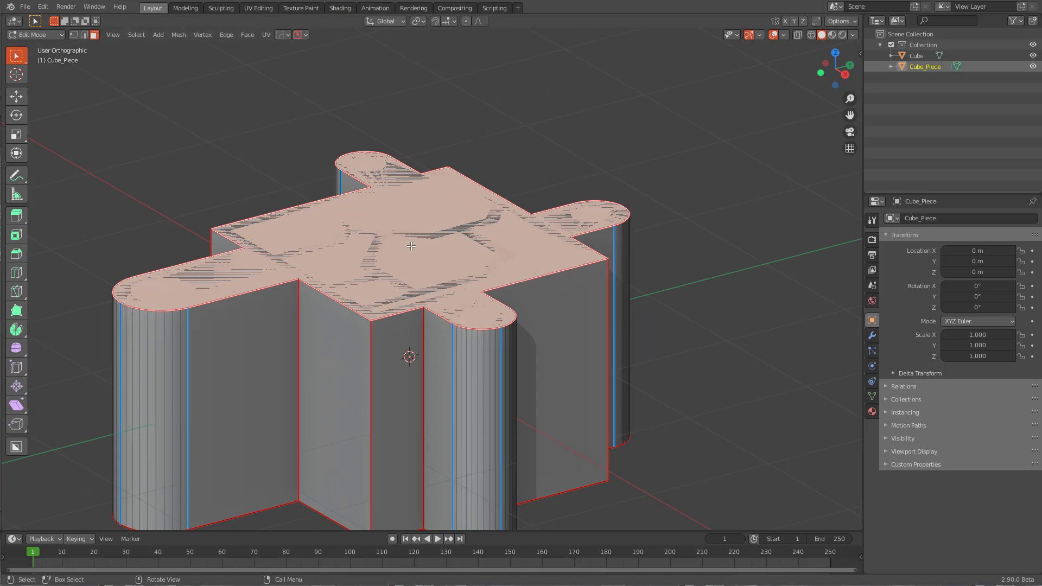
key(ctrl+Tab)
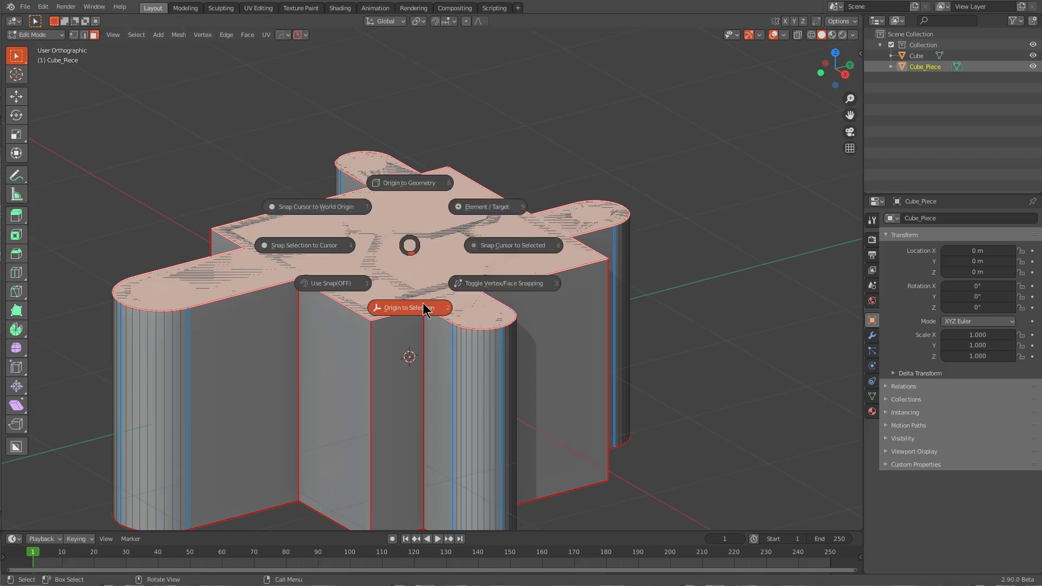
click(429, 313)
middle_drag(431, 313, 420, 326)
Step: Raise the cap face along Z above the main body so the piece is about 2.24 m tall
key(Tab)
key(g)
key(z)
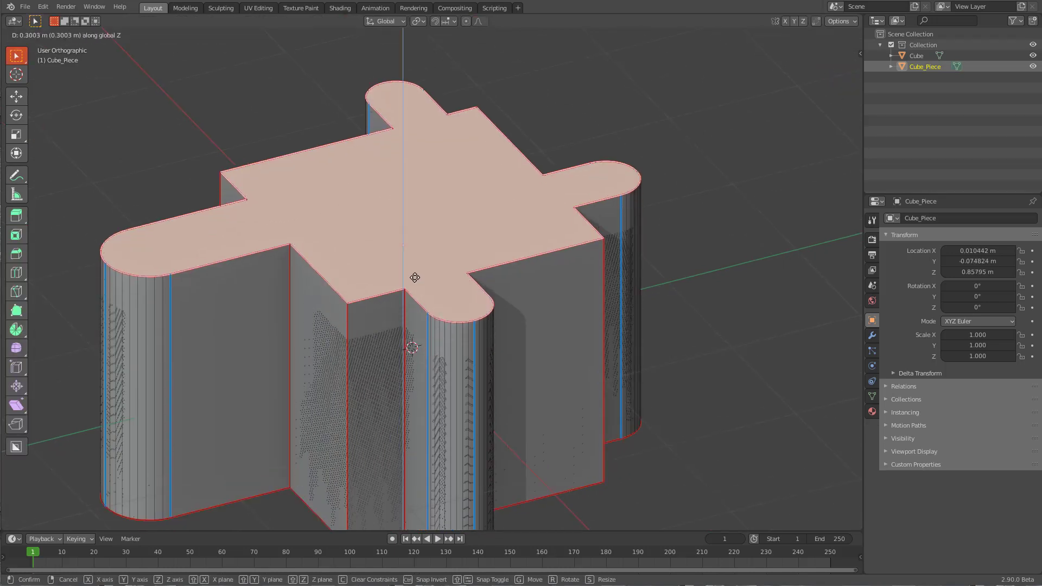
click(412, 251)
key(Tab)
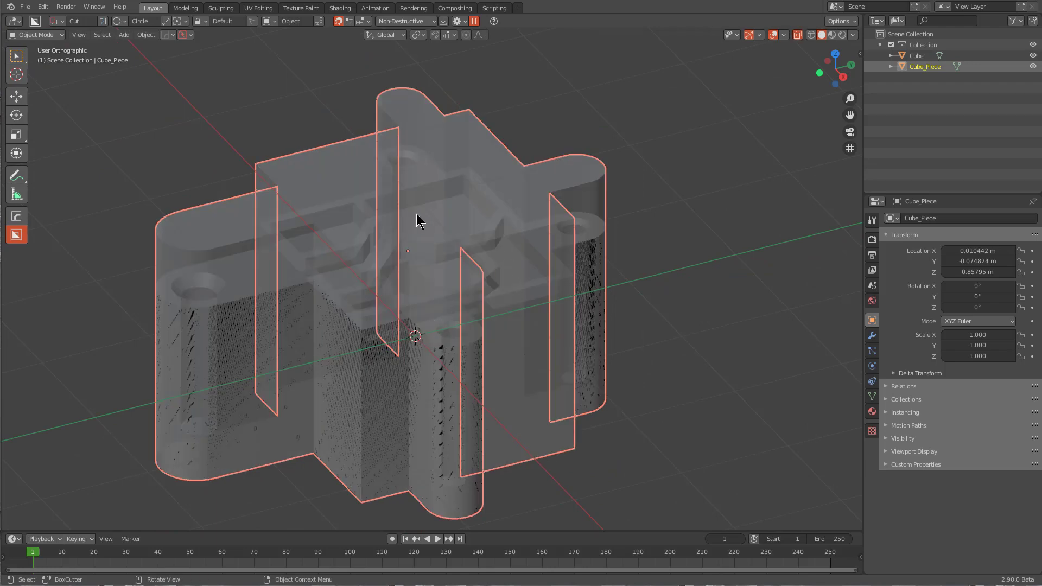
Step: Display the extracted piece as wire with HardOps Shade Wire
key(q)
mouse_move(426, 313)
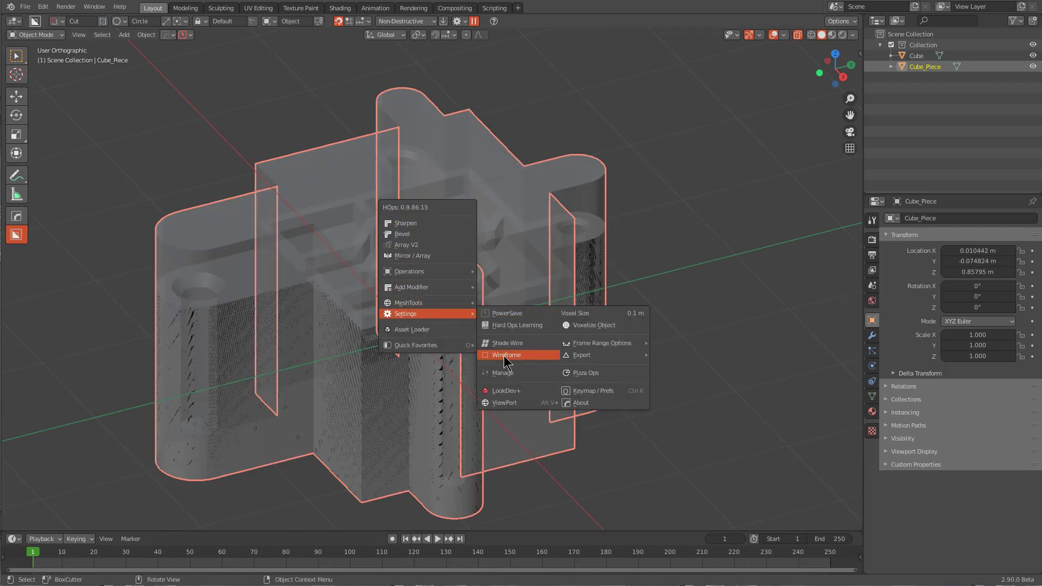
click(508, 343)
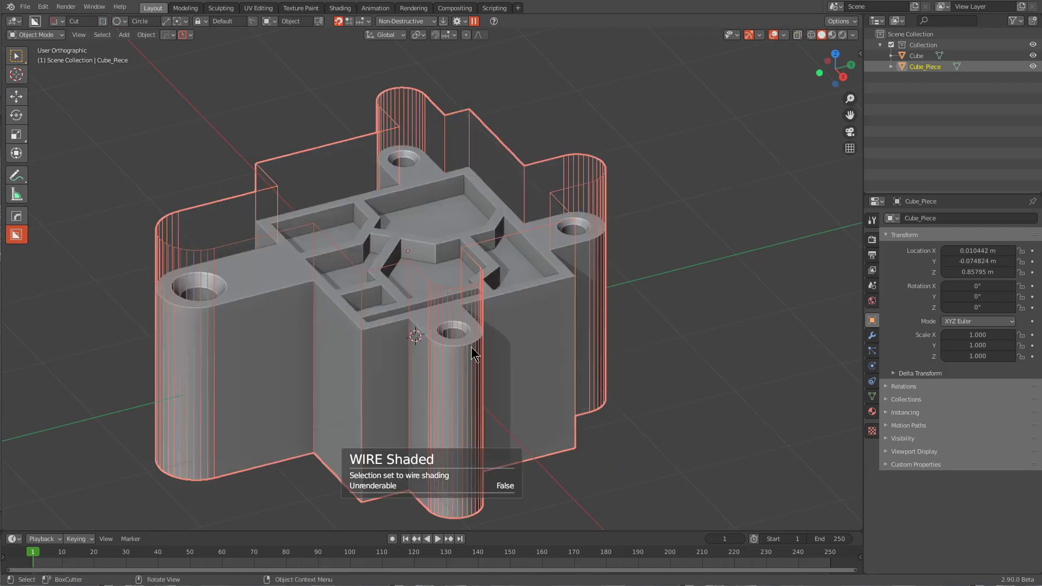
Step: Parent the main body to the wire piece using Object (Keep Transform)
mouse_move(473, 352)
middle_down()
mouse_move(463, 344)
mouse_move(491, 349)
mouse_move(444, 321)
mouse_move(500, 356)
mouse_move(477, 353)
mouse_move(530, 291)
middle_up()
click(515, 250)
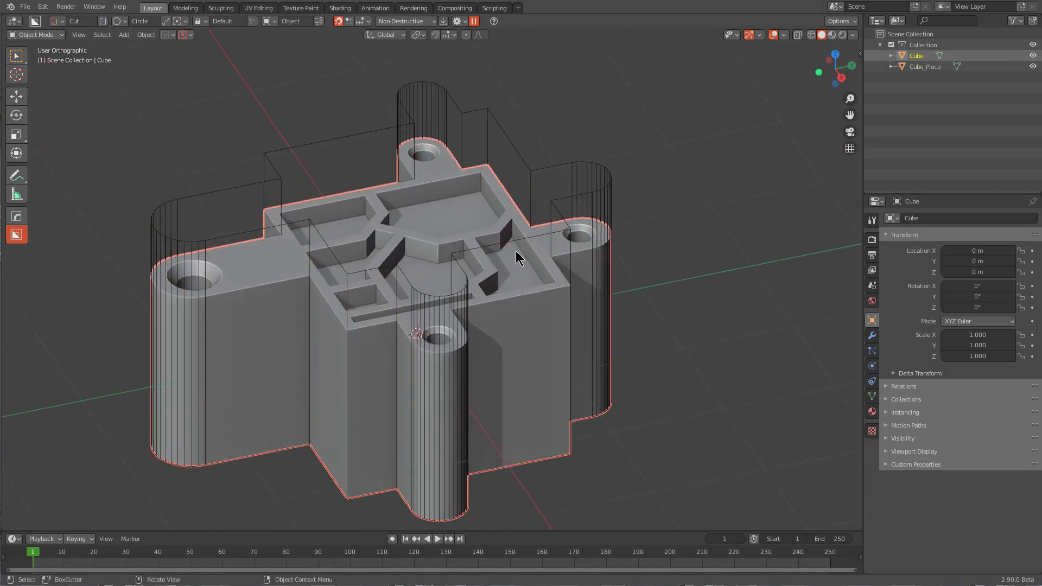
click(530, 172)
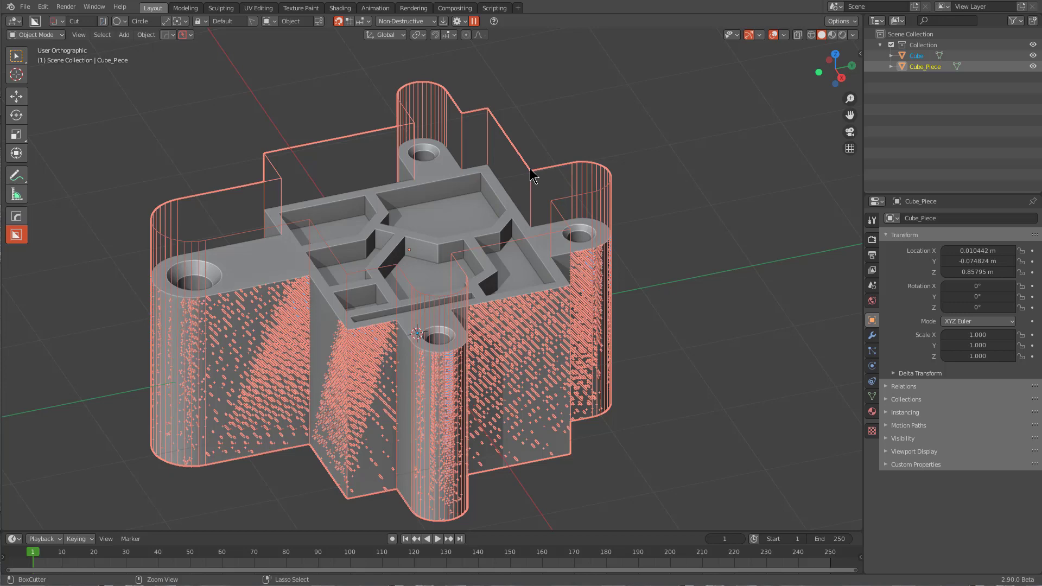
key(ctrl+p)
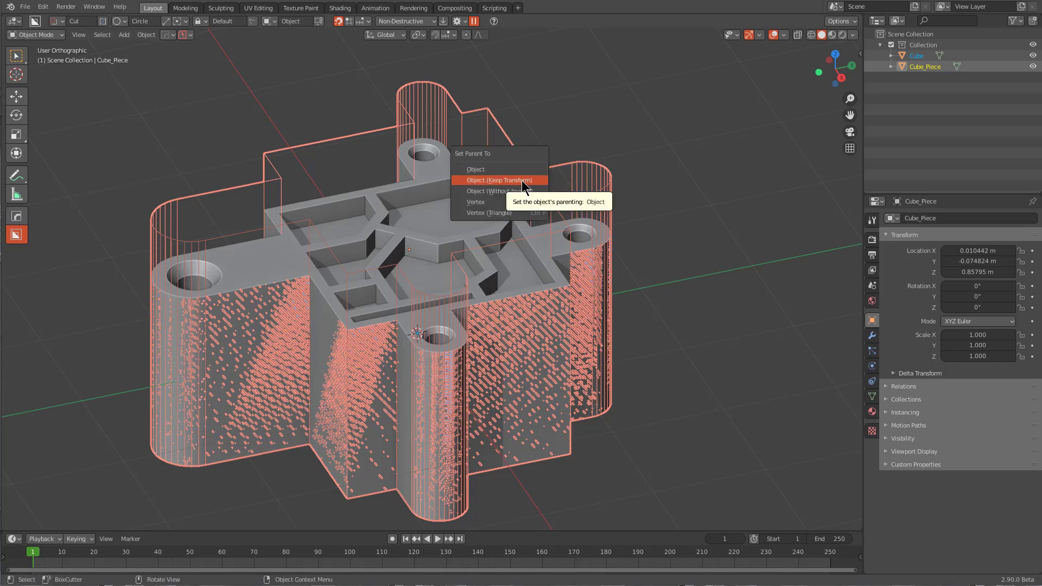
click(522, 181)
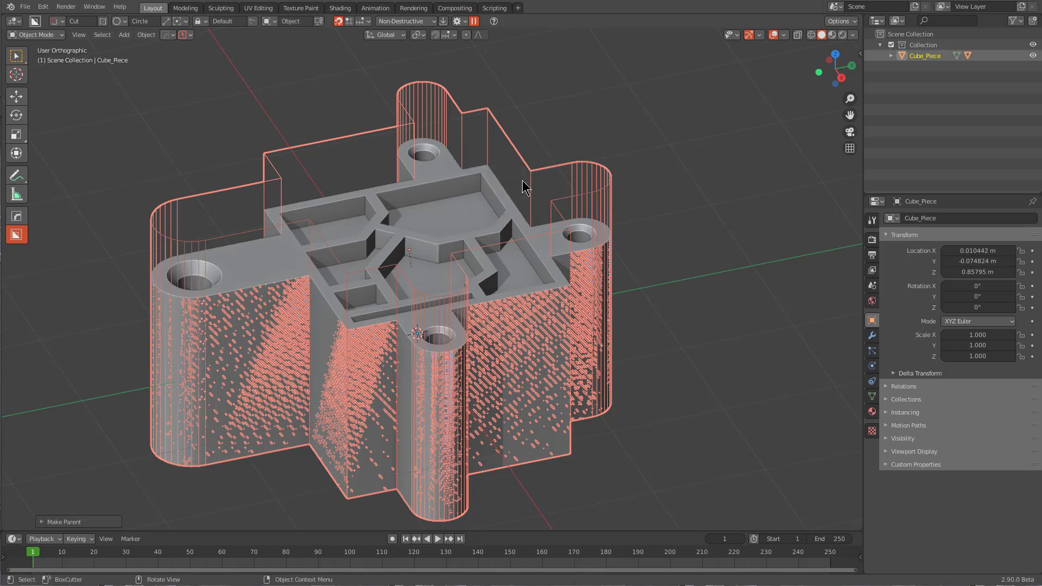
Step: Clear the location of the parented wire piece so it moves to the world origin
key(alt+g)
middle_drag(548, 177, 299, 288)
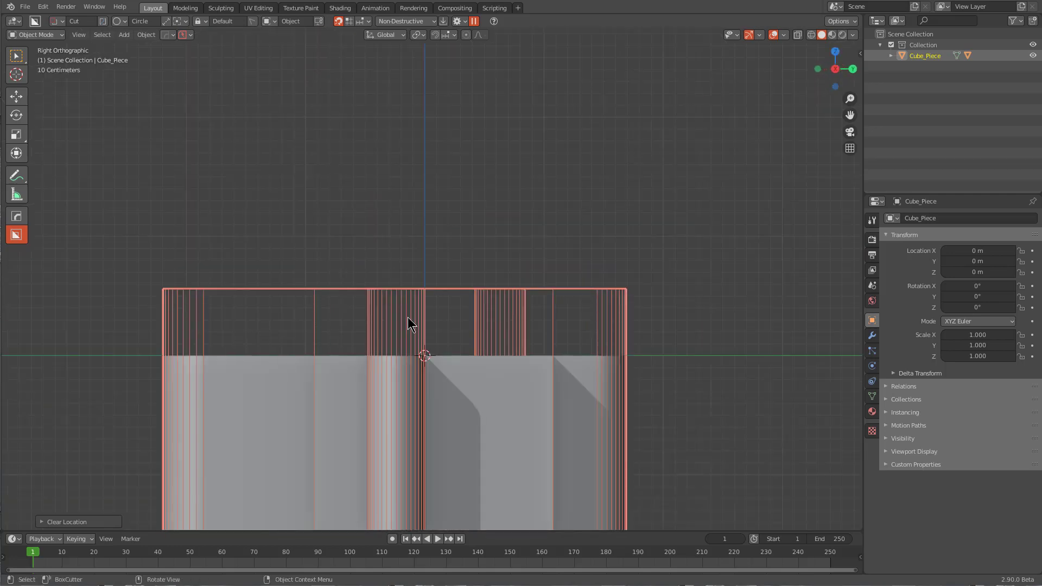
middle_drag(314, 350, 353, 285)
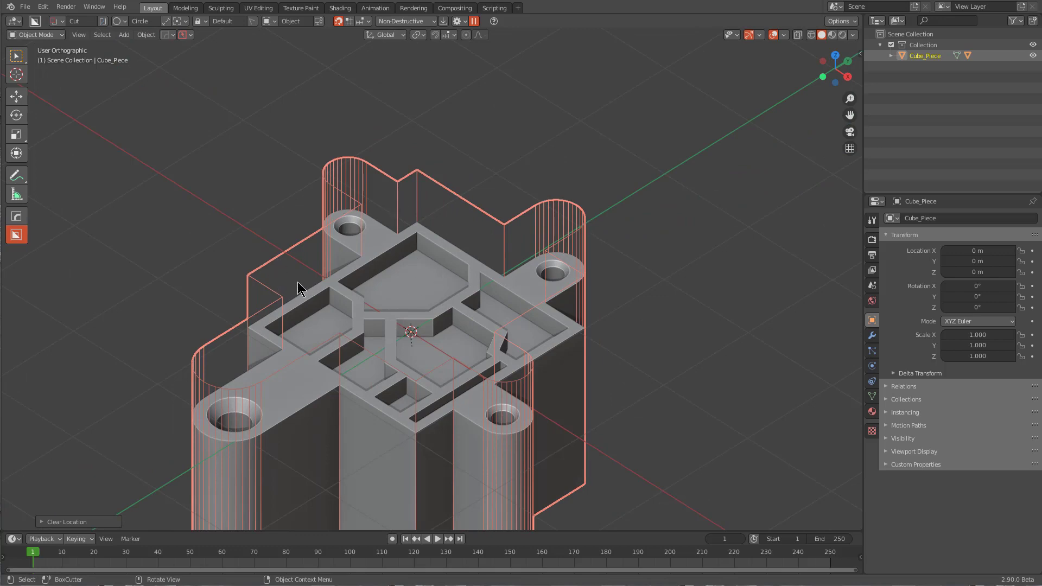
middle_drag(449, 275, 432, 272)
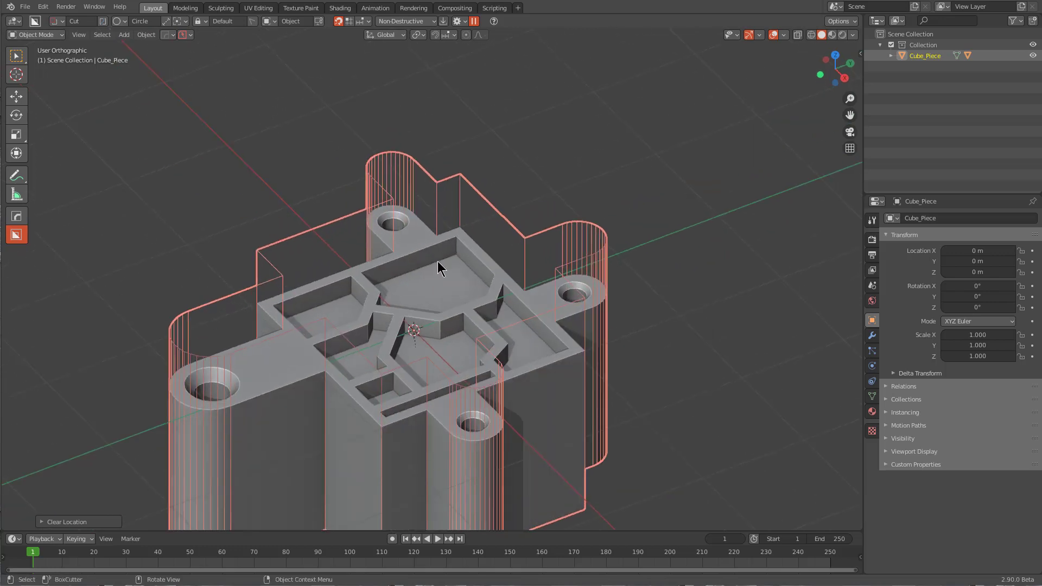
Step: Save the file as insert_example with PowerSave
key(n)
middle_drag(491, 332, 477, 314)
key(q)
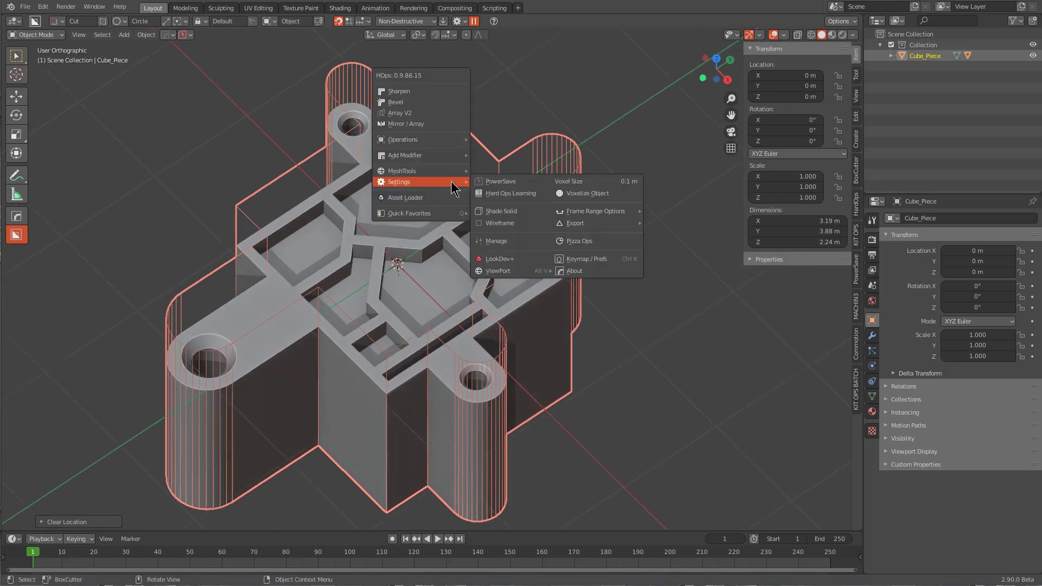
click(510, 180)
text(inse)
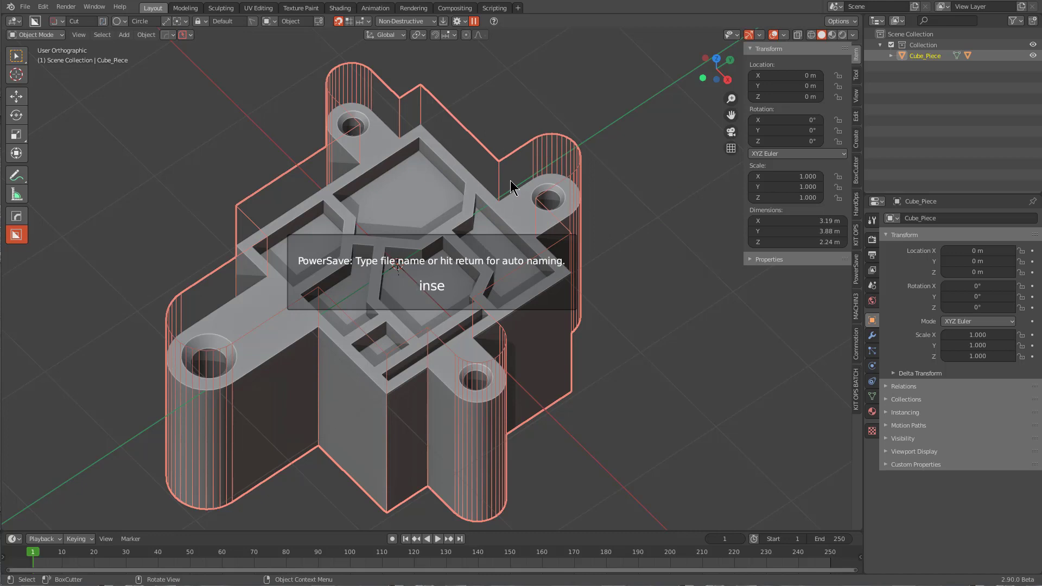
text(rt_example)
key(Return)
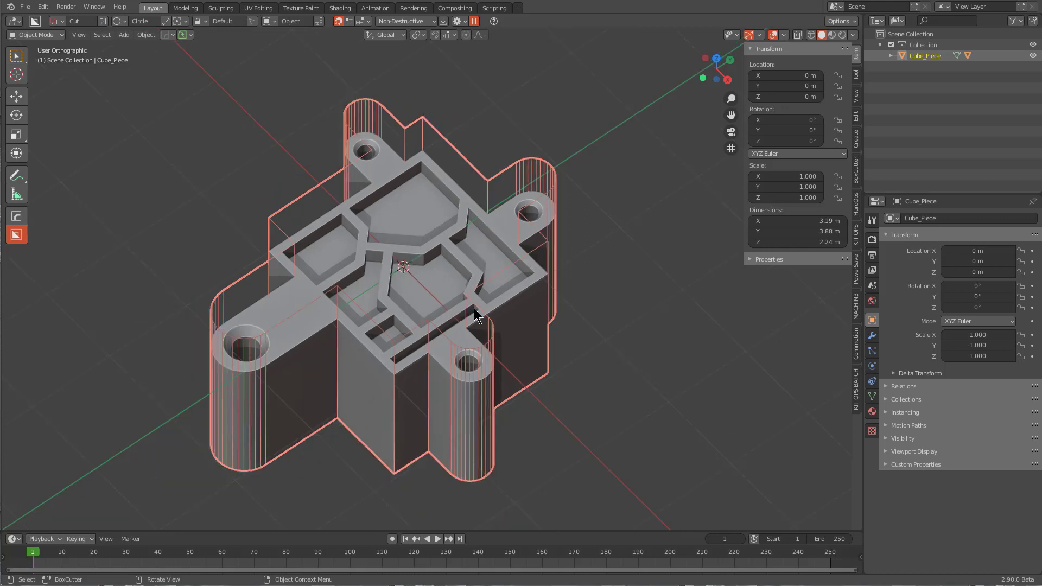
Step: Switch the KIT OPS KPACK to Newdemo and look through its INSERT previews
click(856, 235)
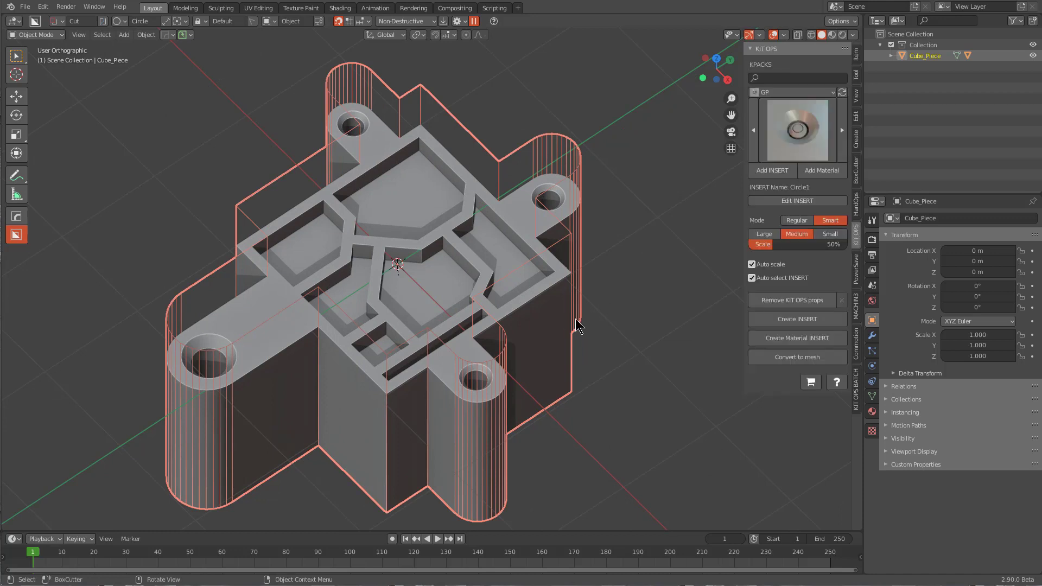
click(773, 94)
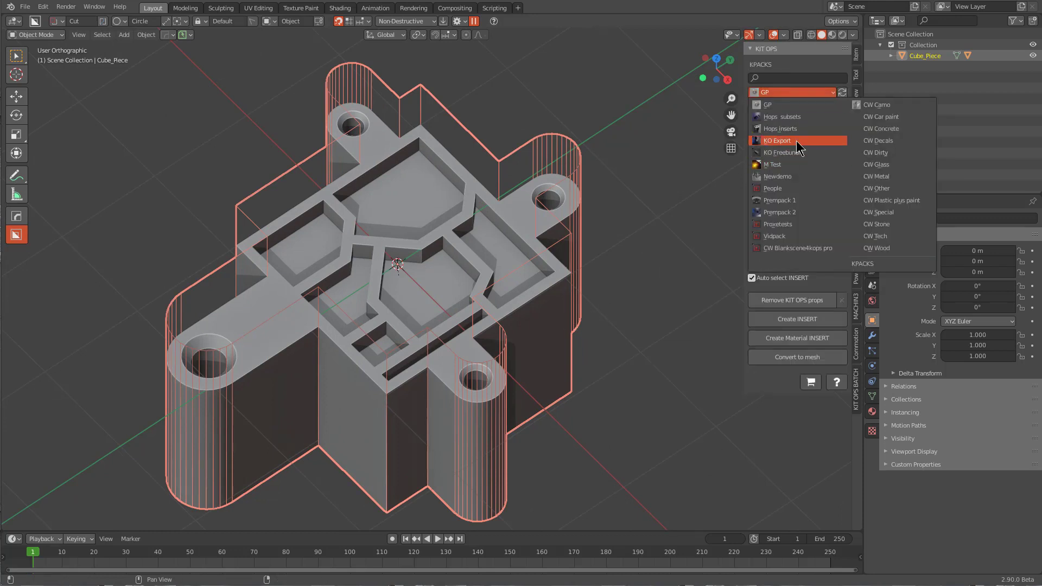
click(796, 141)
click(792, 92)
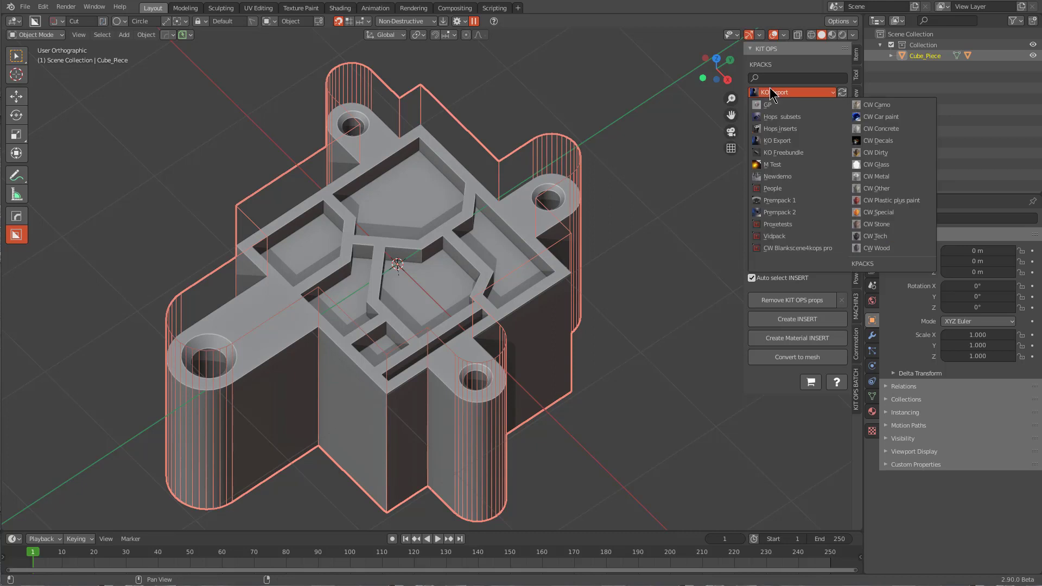
click(792, 176)
click(785, 116)
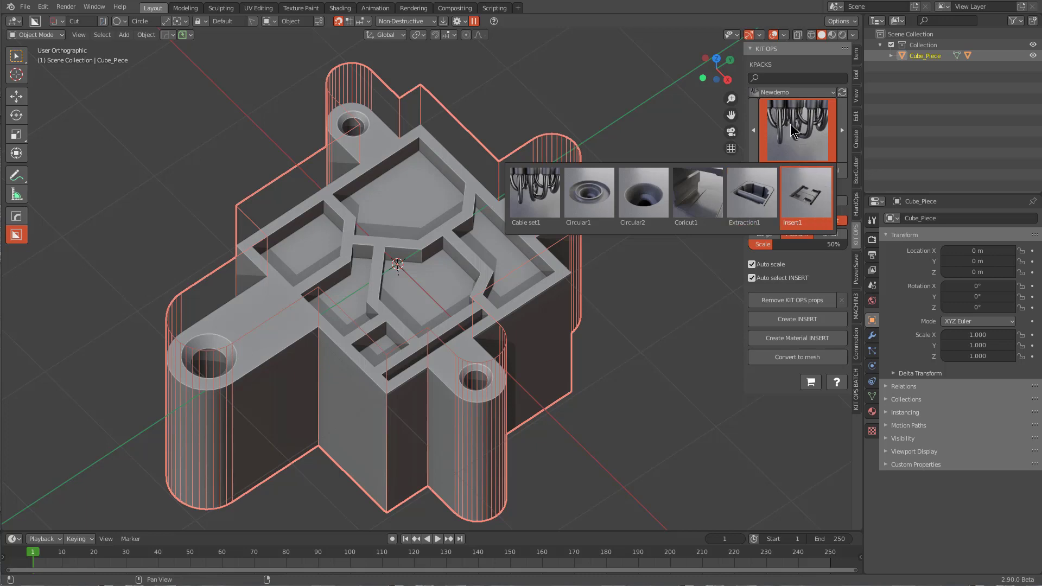
Step: Create a KIT OPS INSERT from the selected objects and make the outer piece a Cutter
click(793, 319)
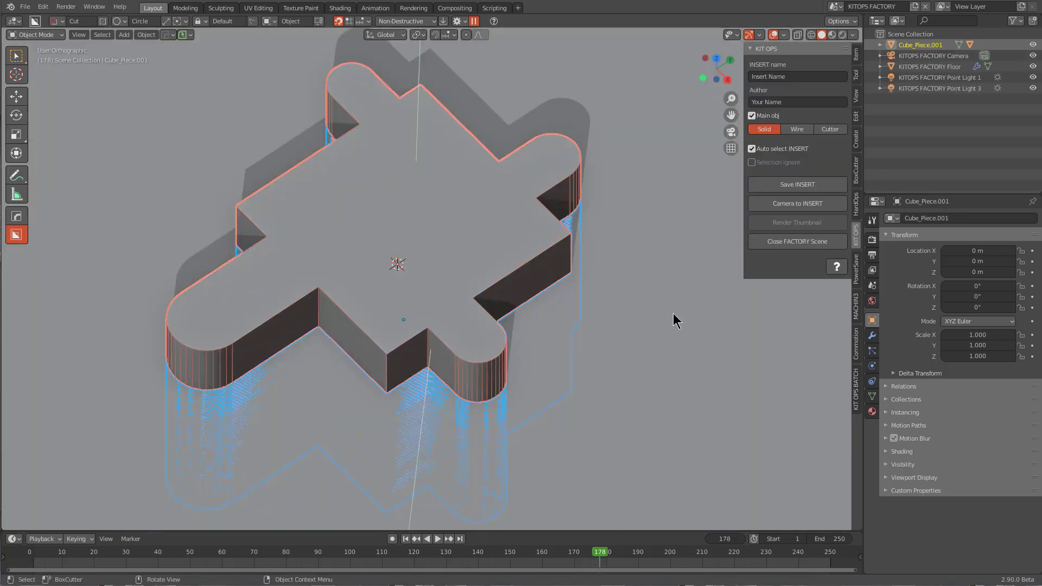
middle_drag(673, 313, 459, 308)
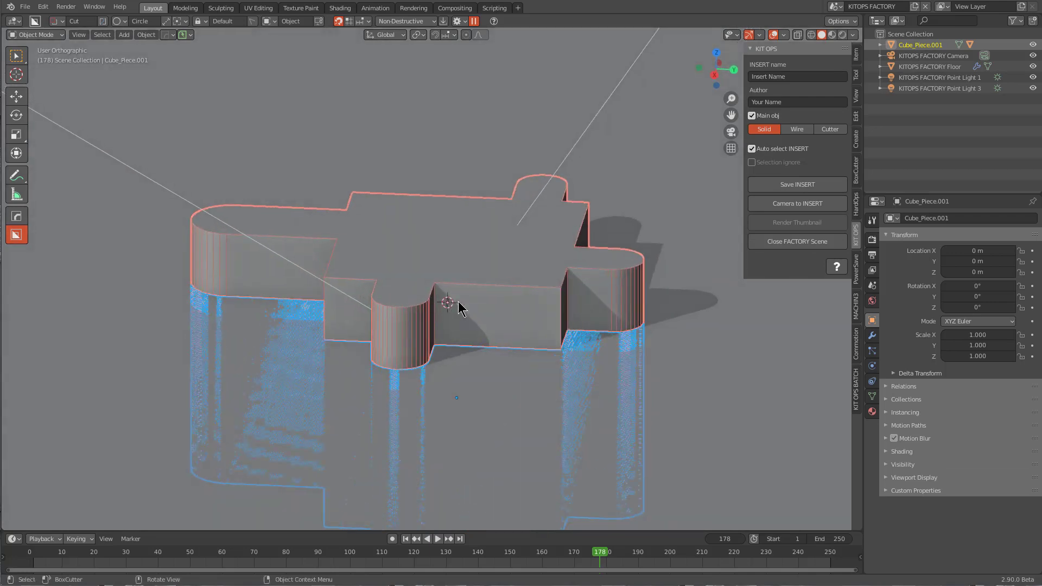
click(830, 130)
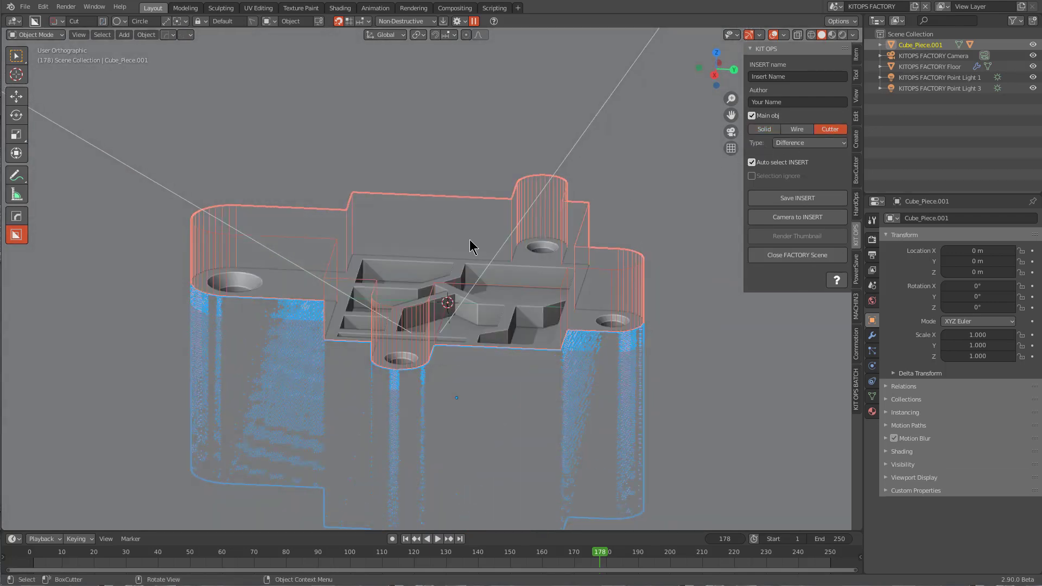
Step: Save the INSERT into the NewDemo folder as ribbed_inset_cutter.blend
middle_drag(472, 244, 464, 293)
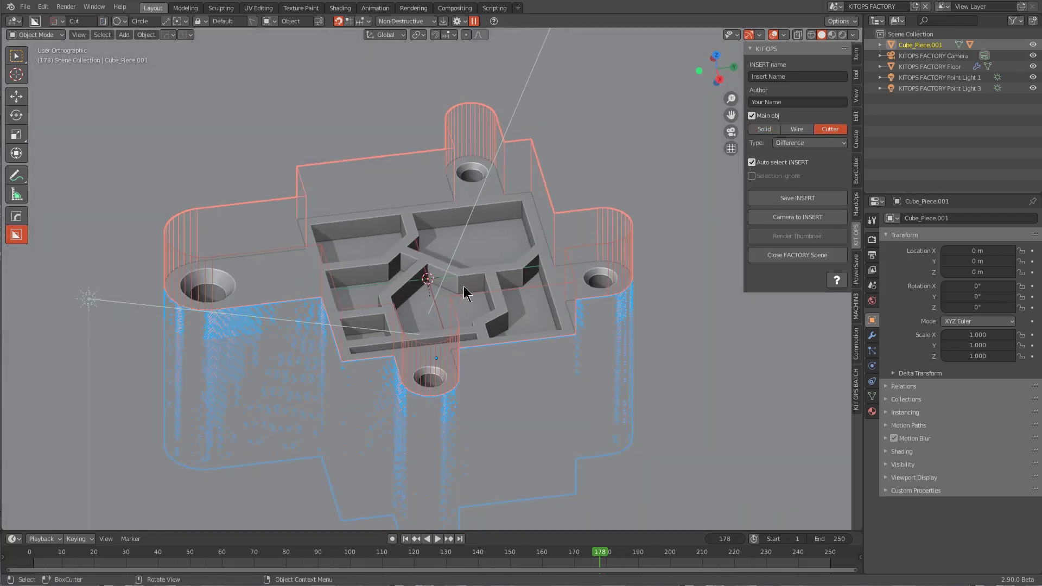
click(785, 199)
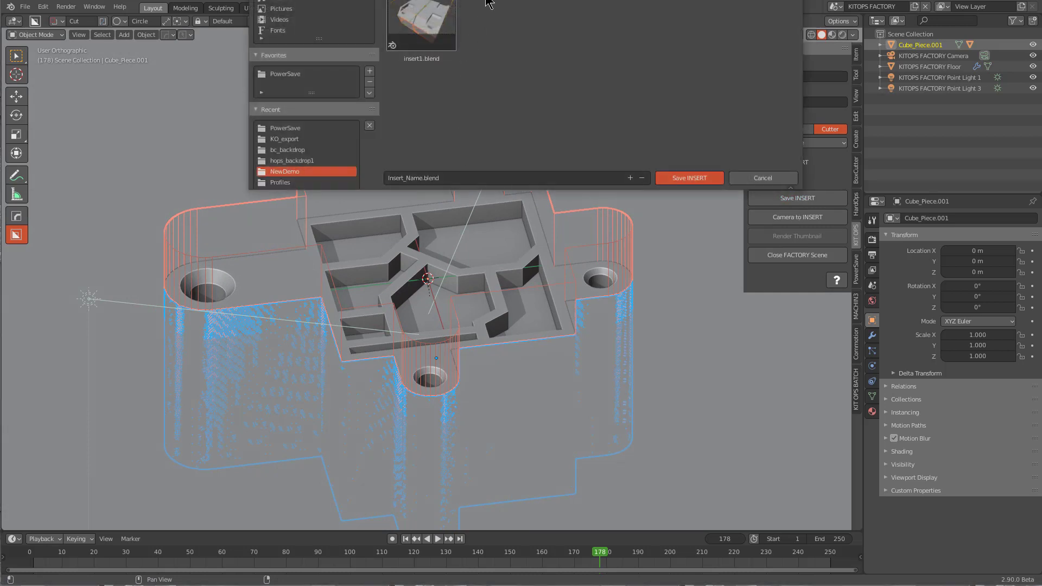
click(448, 176)
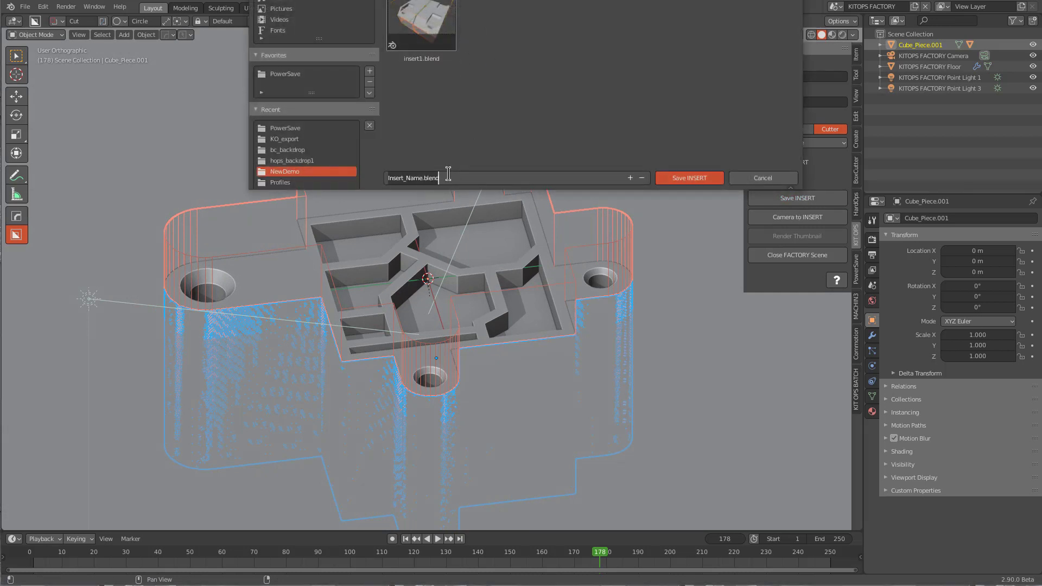
text(inset_cutter)
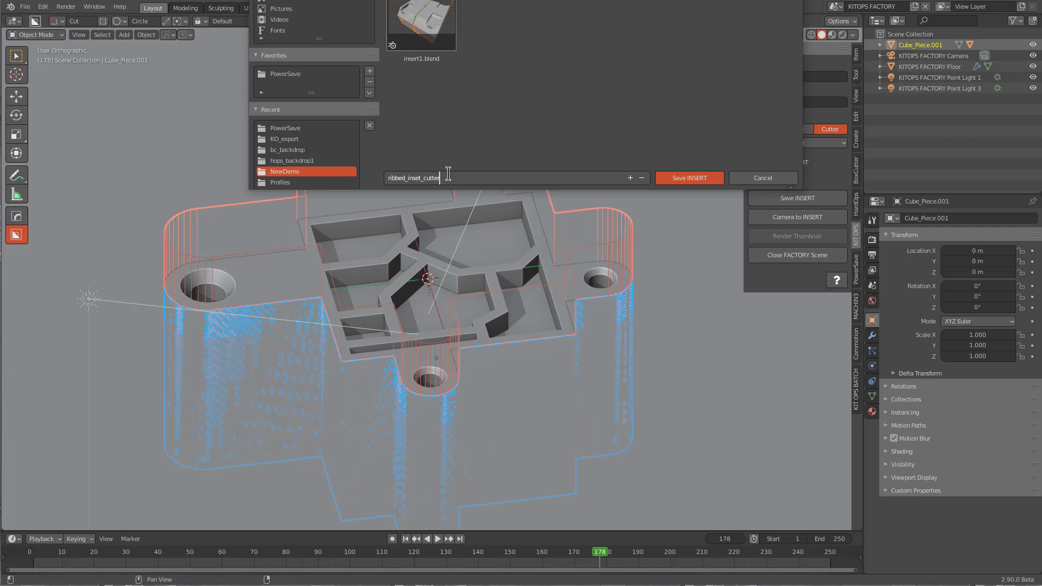
key(Return)
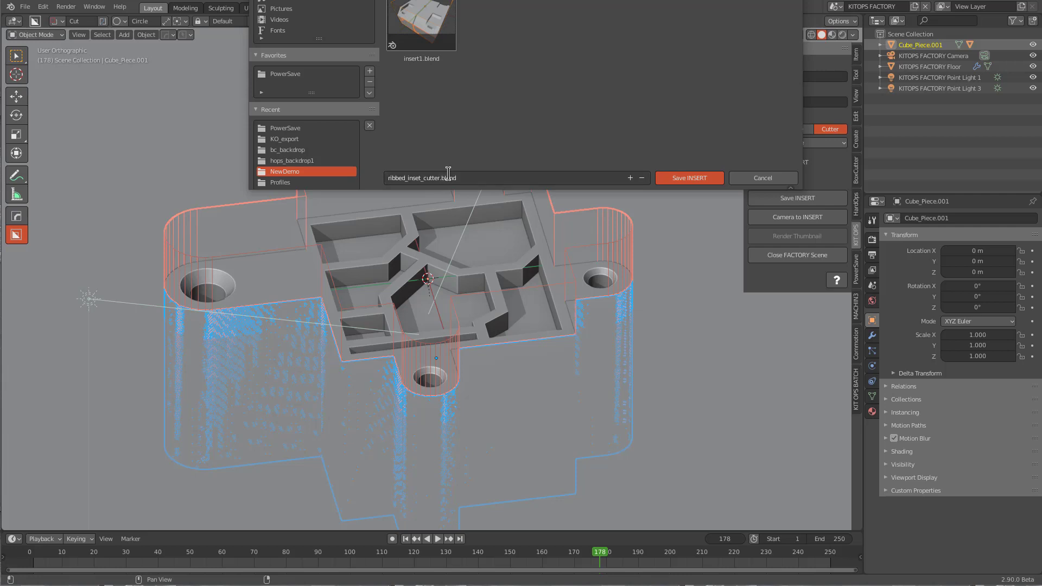
click(676, 179)
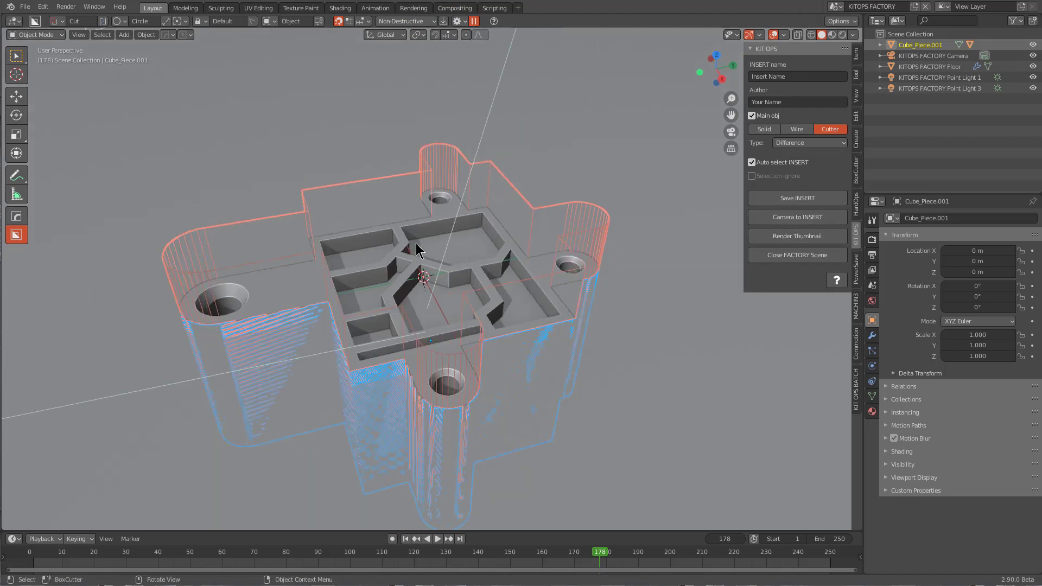
Step: Preview the scene with rendered shading and cycle new blank materials on the compartmented body until it has a dark glossy one
key(KP_0)
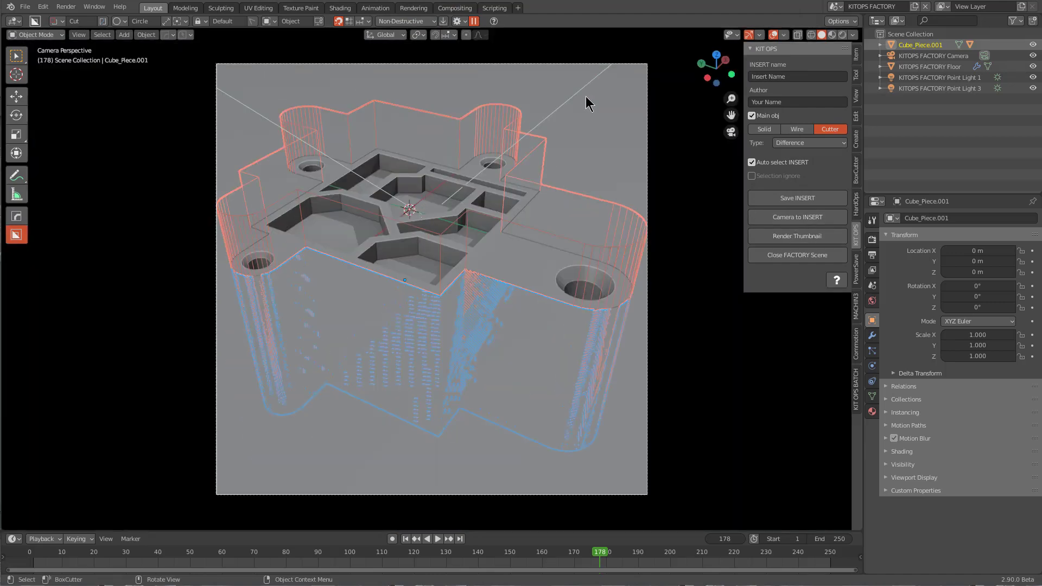
click(842, 34)
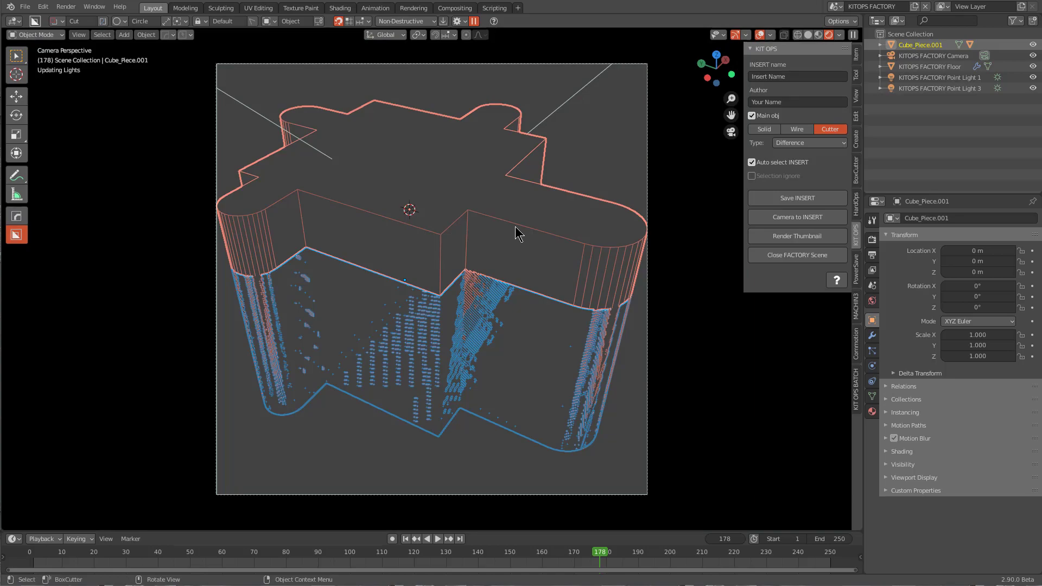
click(476, 191)
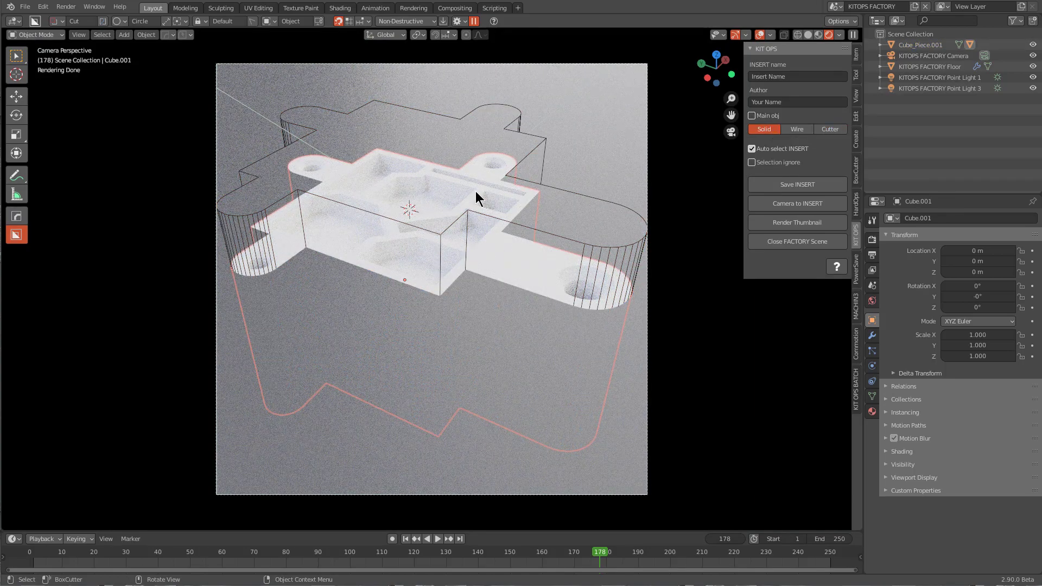
key(alt+m)
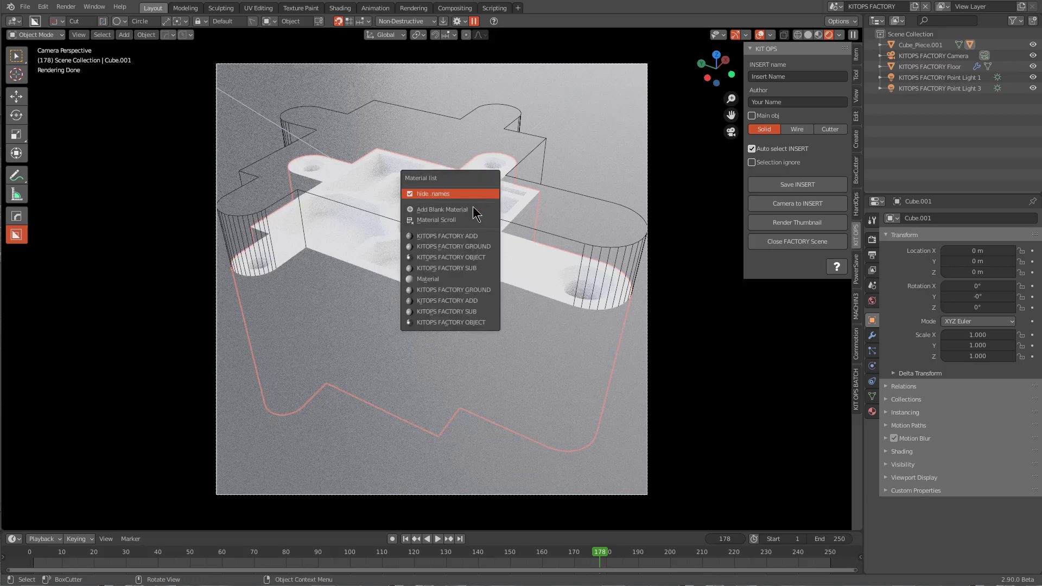
click(470, 208)
key(q)
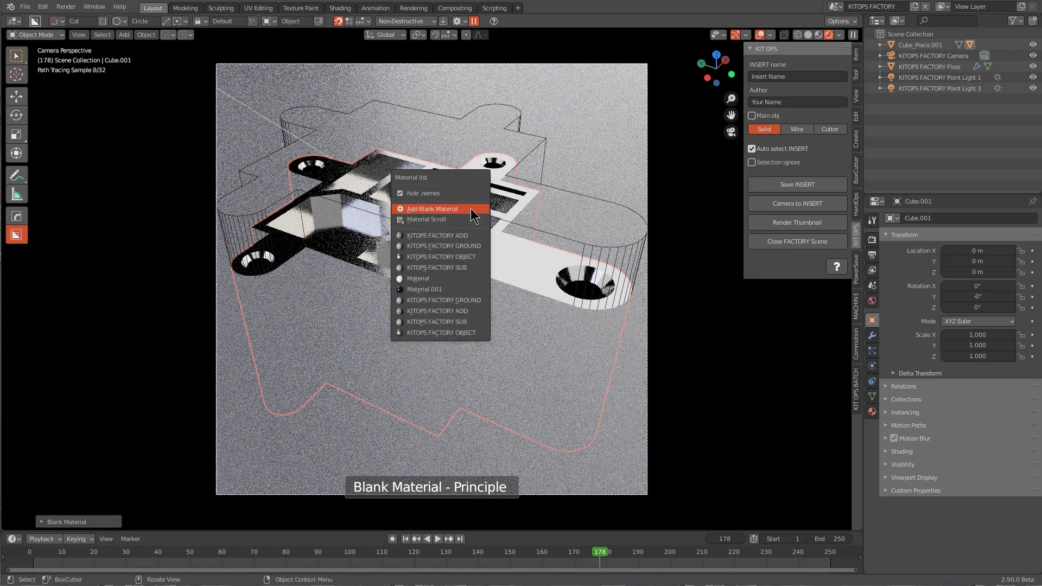
click(471, 209)
key(q)
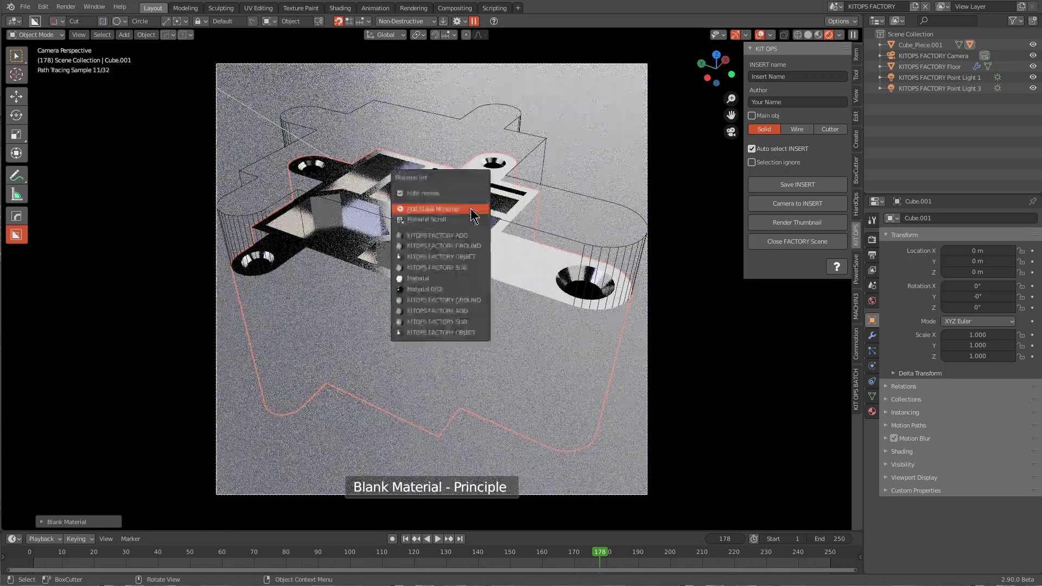
click(471, 210)
Step: Add a 30° Hard Ops bevel to the compartmented body with 3 segments, width 0.011 and profile 0.70
key(q)
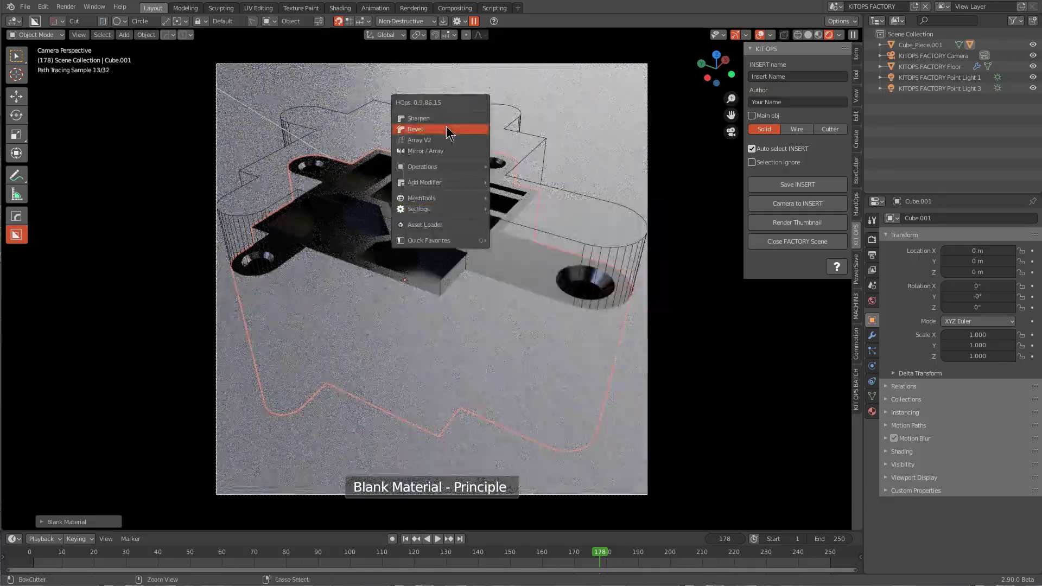
click(449, 131)
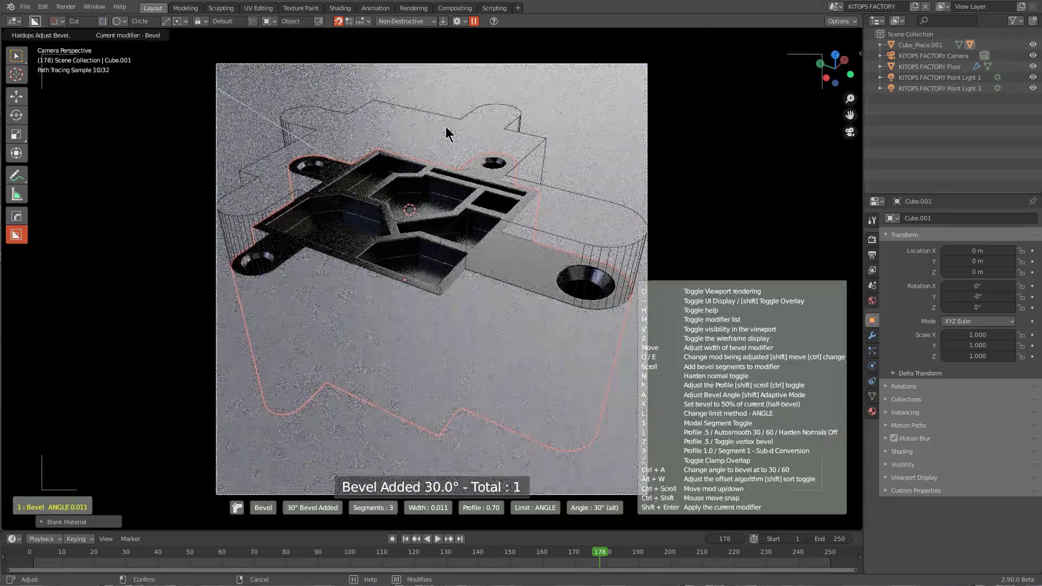
click(446, 128)
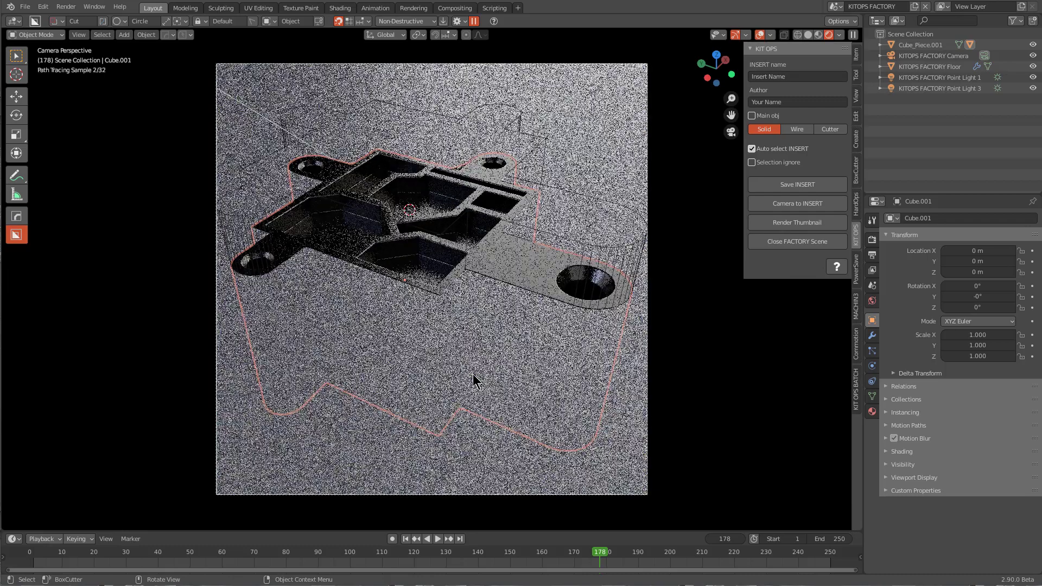
click(475, 352)
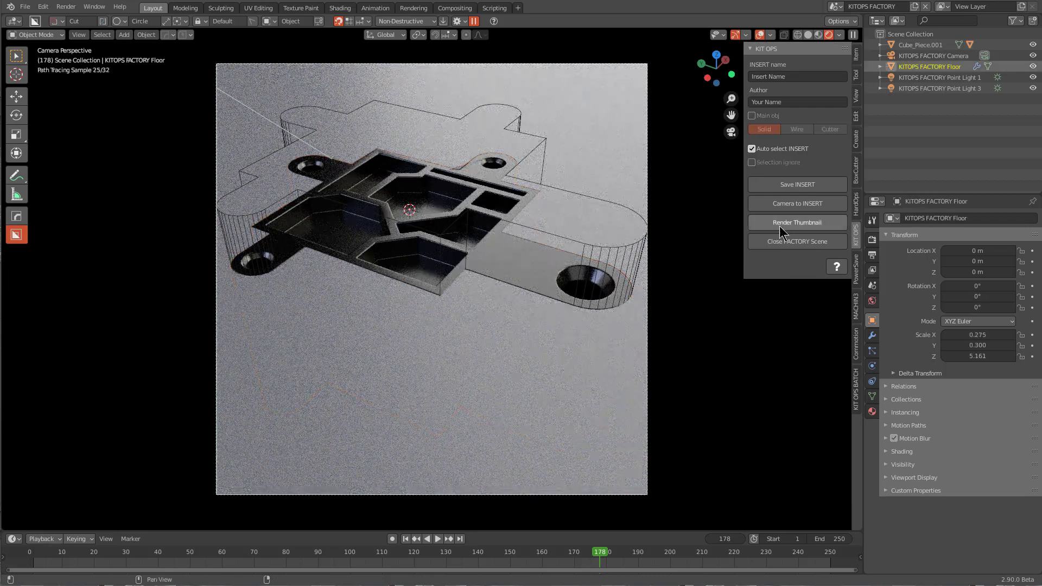
Step: Connect the two inner corner vertices across the base of the rounded, screw-holed protrusion beside the narrow slot
key(q)
click(588, 164)
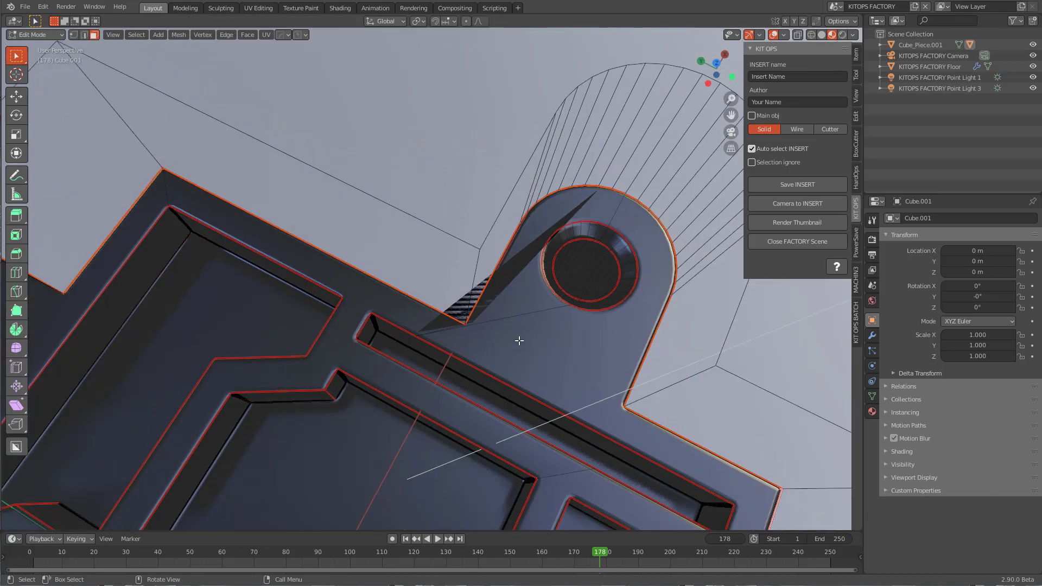
shift+middle_drag(519, 342, 481, 321)
scroll(481, 321, up, 3)
key(1)
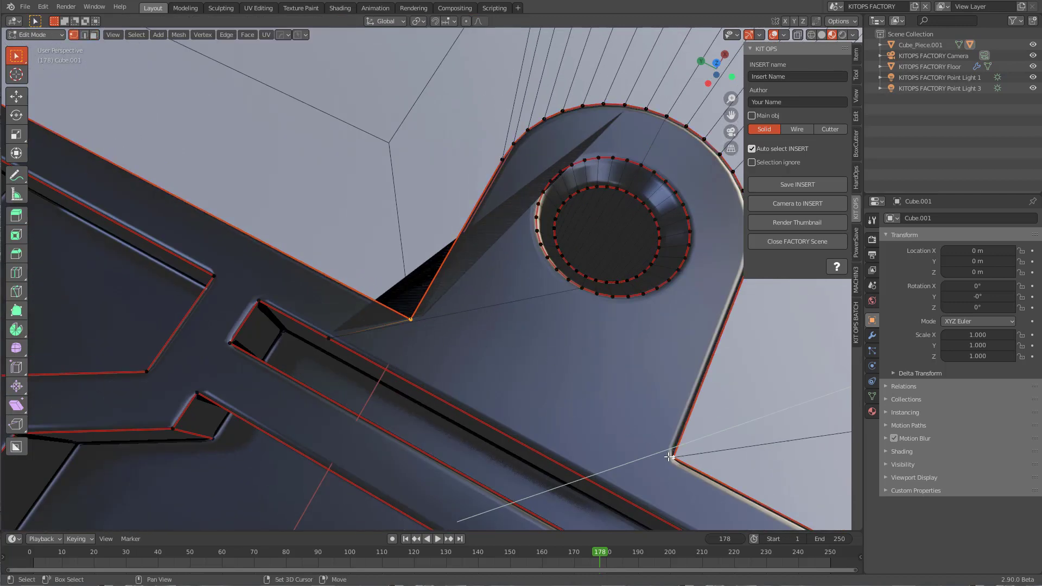
shift+click(669, 457)
key(j)
key(2)
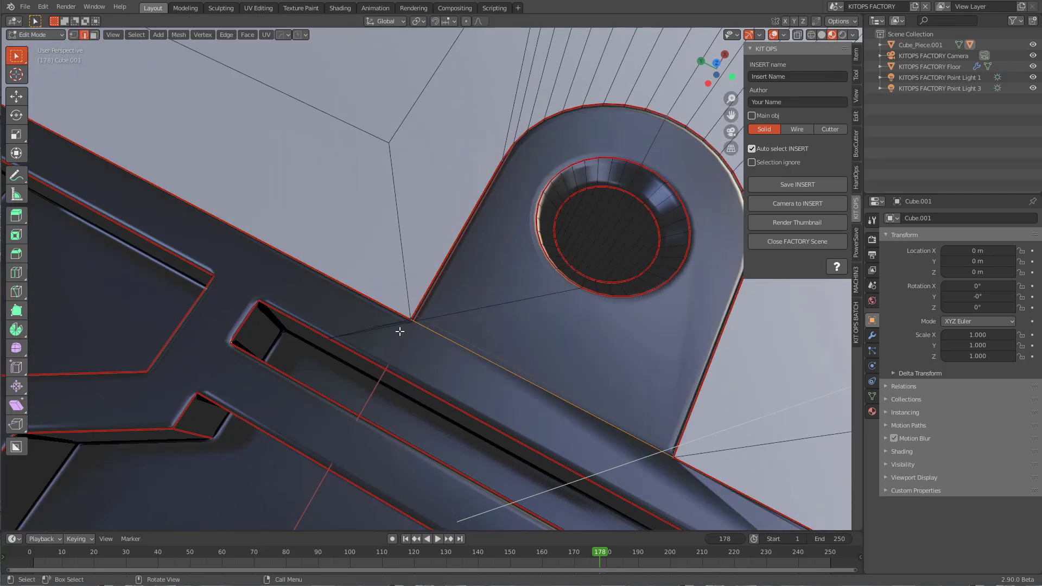
Step: Slide the crossing vertex along the new base edge, away from the protrusion's inner corner towards the edge's middle
click(400, 330)
shift+click(442, 319)
key(1)
click(414, 323)
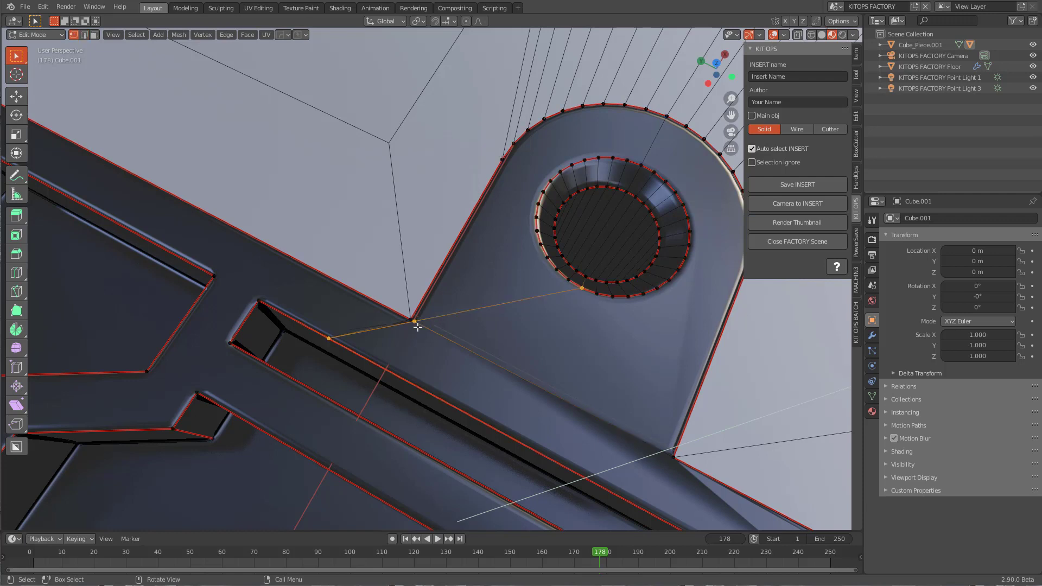
key(shift+v)
click(551, 393)
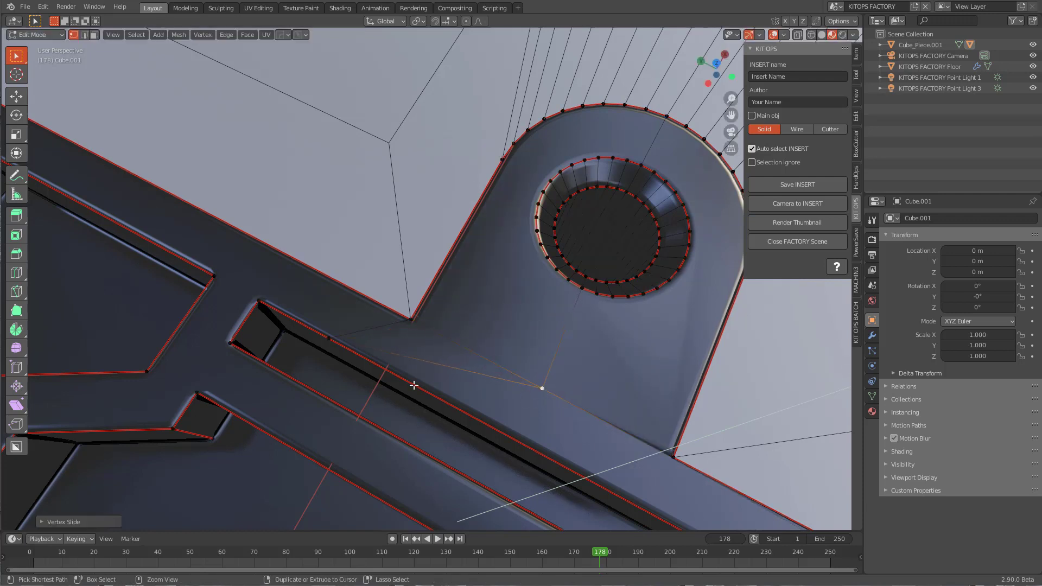
Step: Clear the mesh selection, return to Object Mode and sharpen the compartmented body with Hard Ops
key(2)
click(435, 362)
key(alt+a)
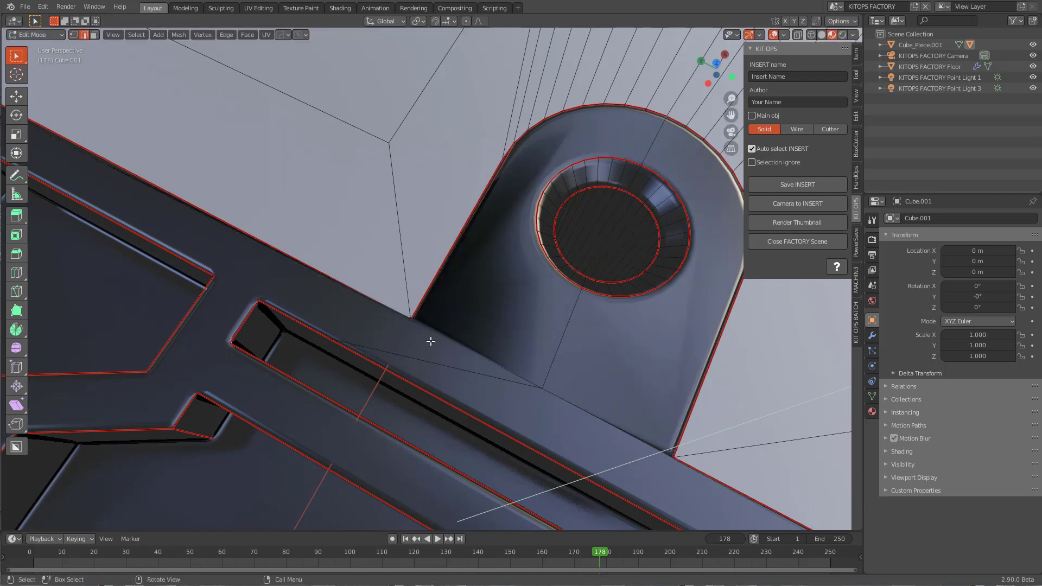
key(1)
key(Tab)
key(q)
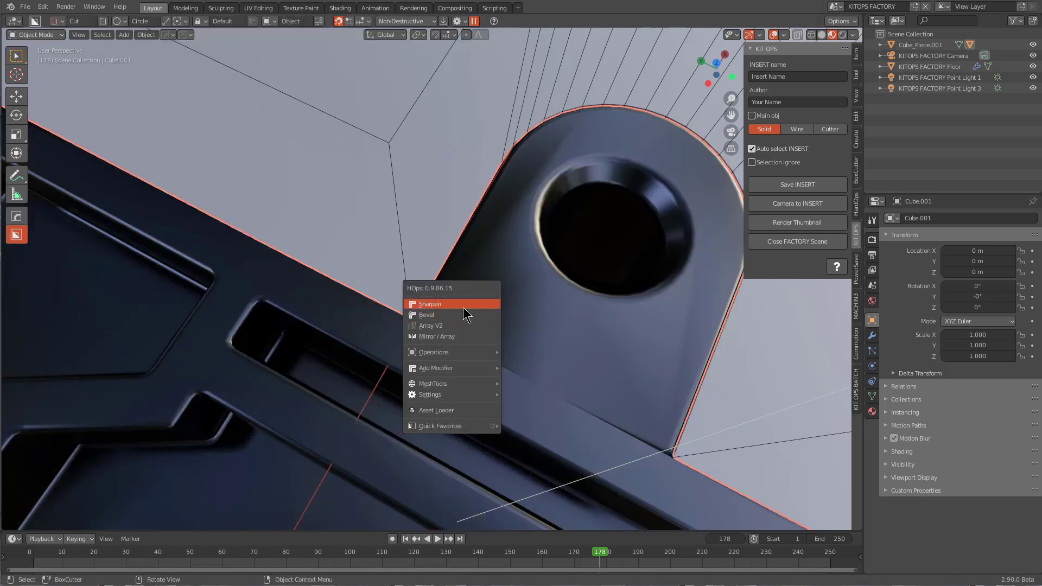
click(465, 304)
Step: Nudge the corner vertex where the rounded protrusion meets the compartmented body
key(Tab)
scroll(583, 280, up, 4)
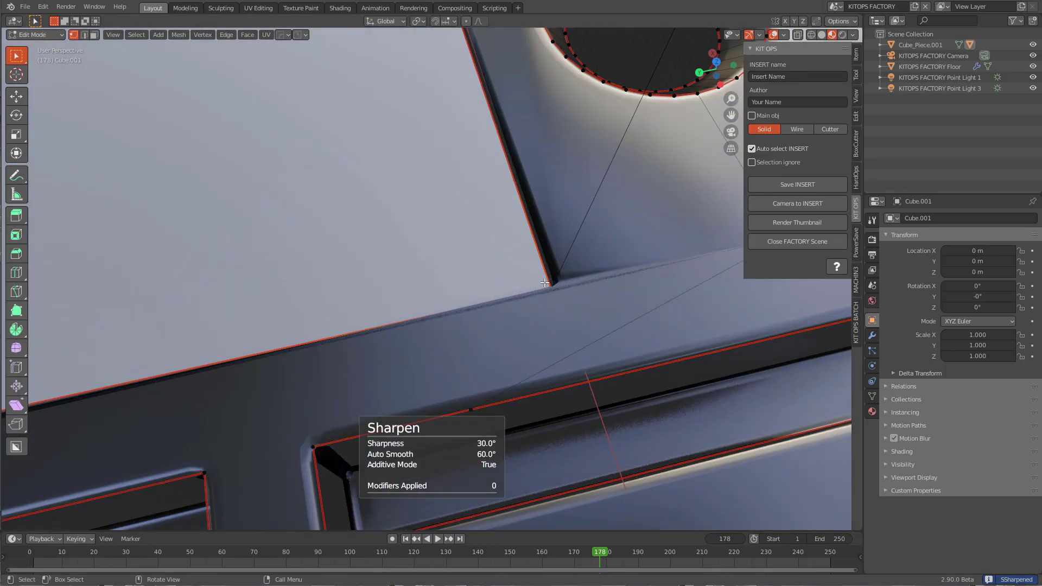
middle_drag(558, 288, 504, 318)
key(alt+a)
click(567, 216)
key(g)
click(562, 223)
scroll(562, 223, down, 4)
scroll(477, 316, down, 2)
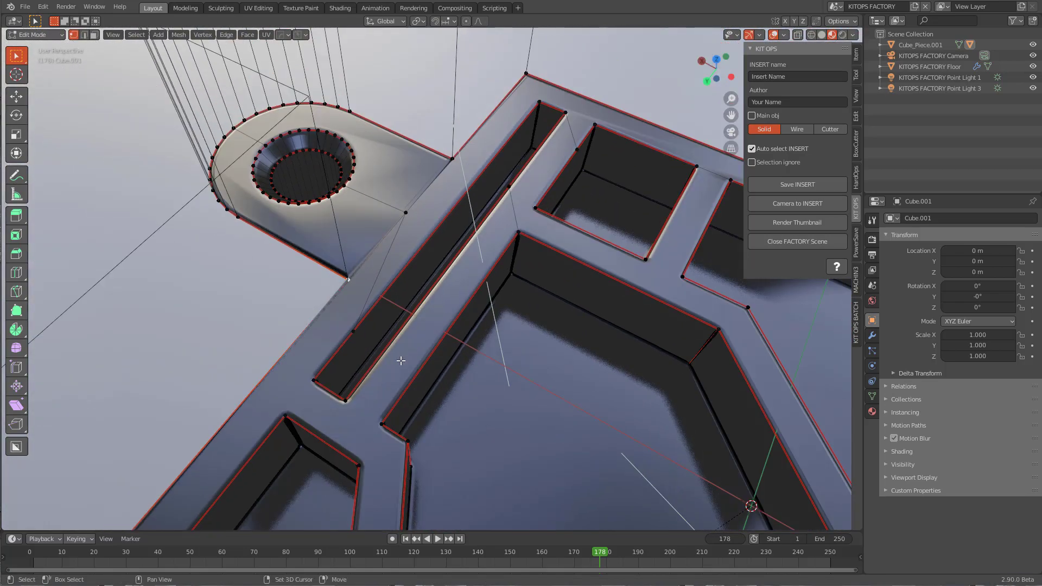
Step: Slide the extra vertex on the narrow slot's outer edge towards the middle of the protrusion's base
shift+click(379, 311)
click(351, 333)
key(g)
key(g)
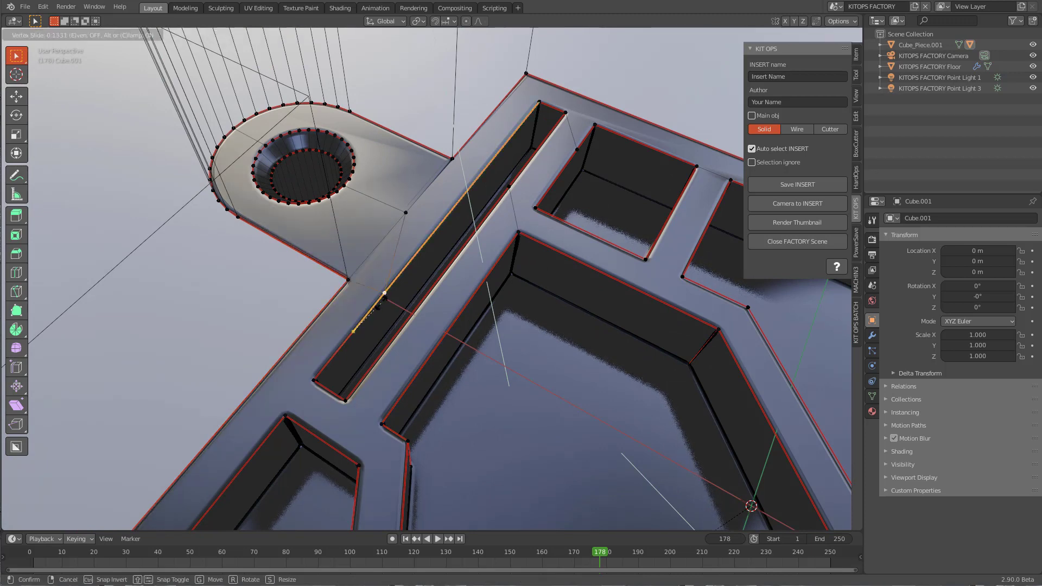
click(391, 284)
middle_drag(390, 284, 456, 268)
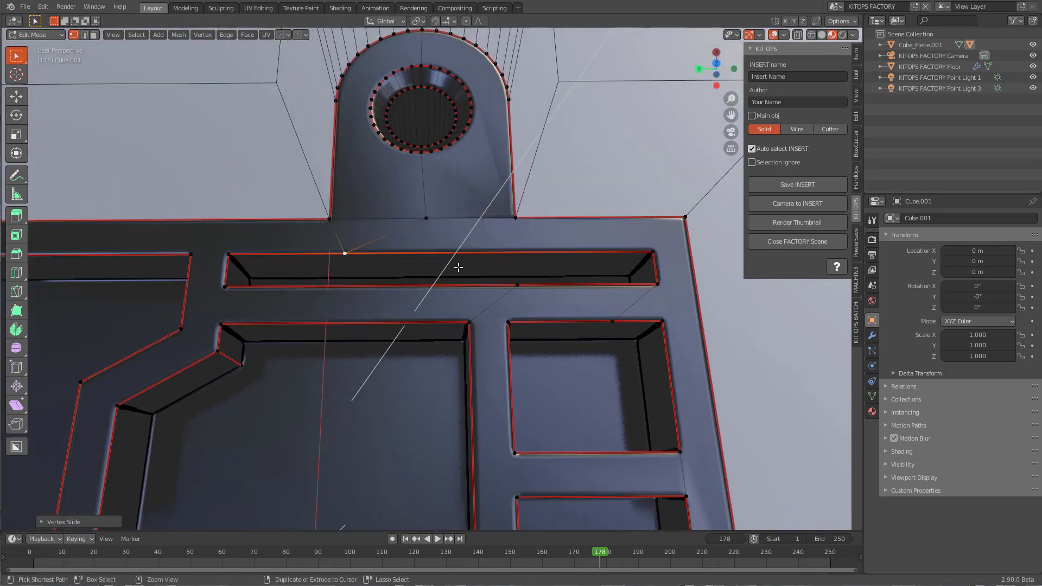
Step: Cut a new vertex into the narrow slot's outer edge and slide it along to sit beside the protrusion's base vertex
key(ctrl+r)
click(432, 252)
right_click(435, 254)
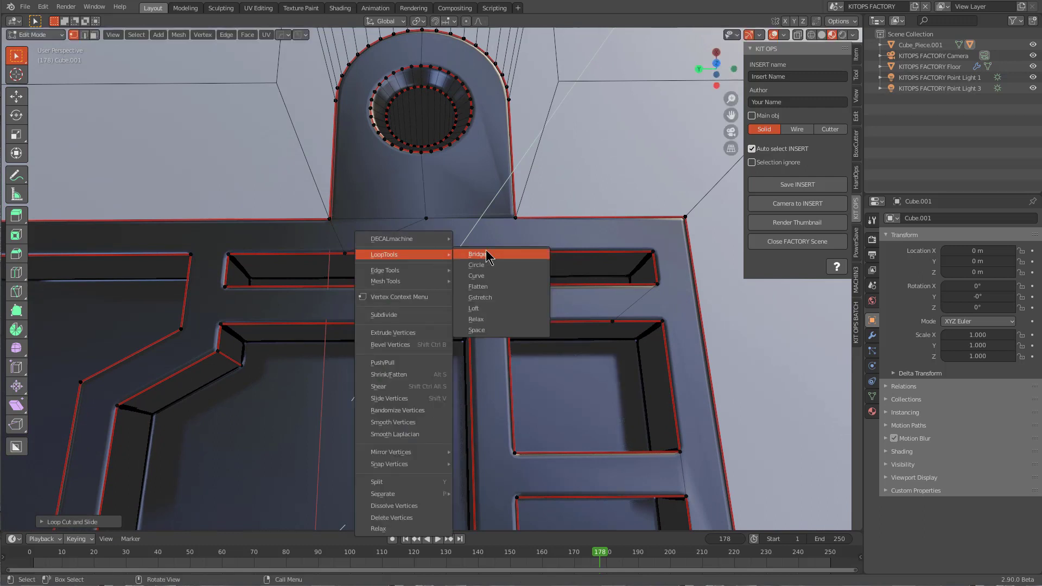
click(499, 251)
shift+click(424, 220)
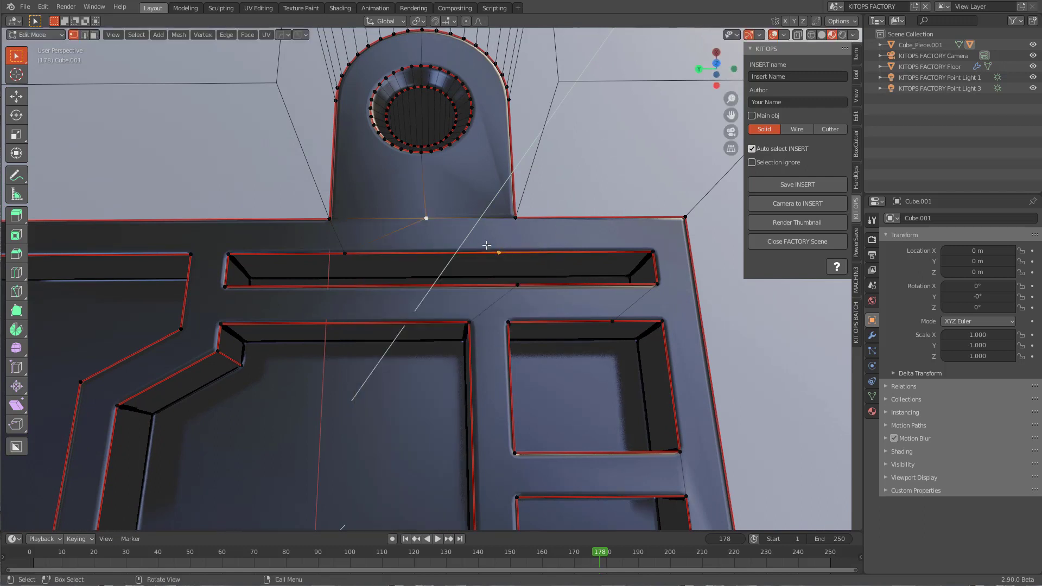
click(490, 265)
key(g)
key(g)
click(441, 252)
click(493, 226)
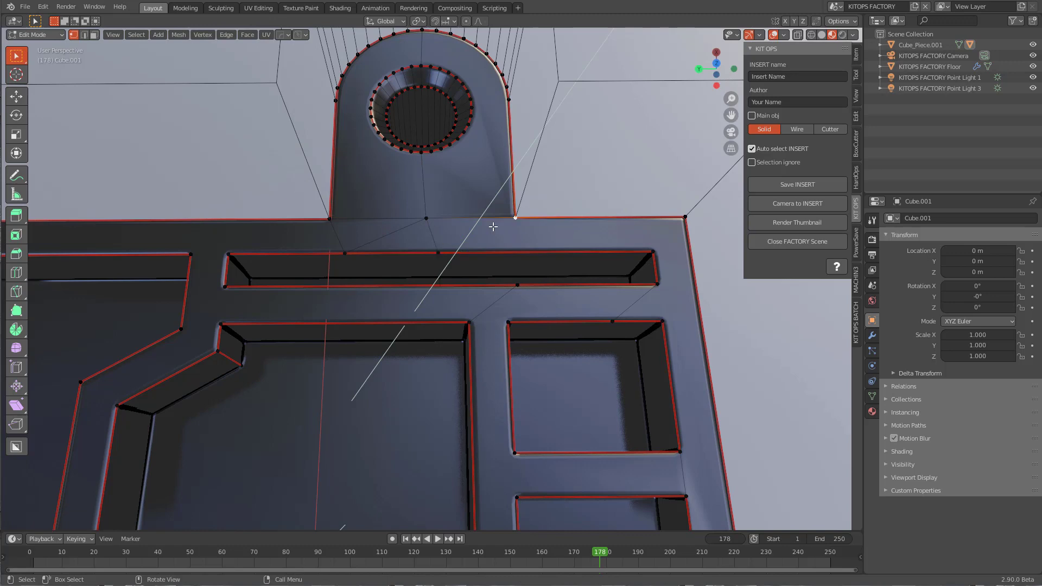
key(g)
right_click(510, 210)
Step: Sharpen and autosmooth the compartmented body with Hard Ops, and add a Weighted Normal modifier with Keep Sharp
middle_drag(510, 210, 502, 261)
scroll(463, 262, up, 3)
key(Tab)
key(q)
click(478, 255)
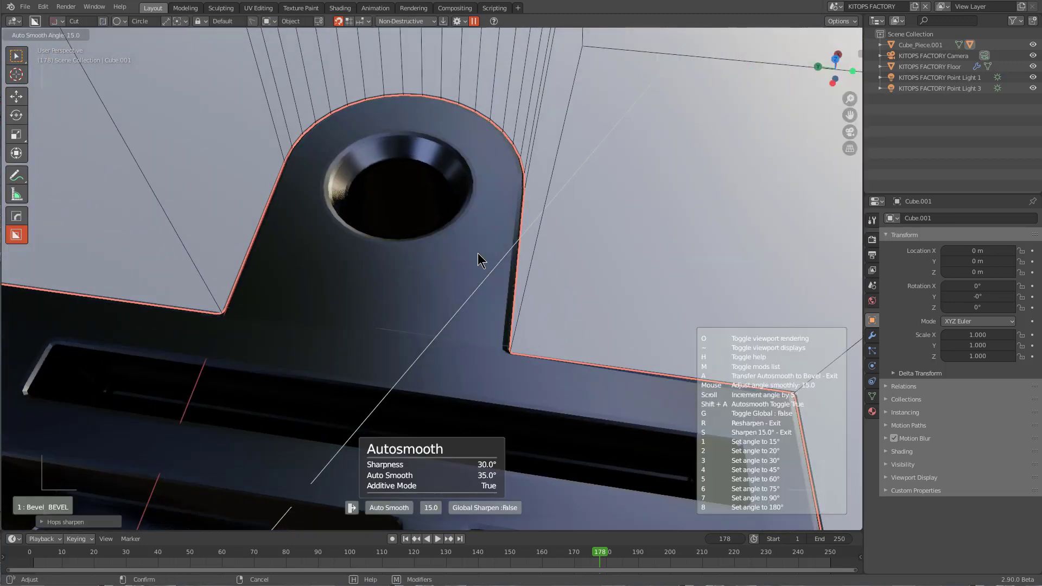
scroll(478, 260, up, 2)
click(481, 258)
key(q)
click(470, 249)
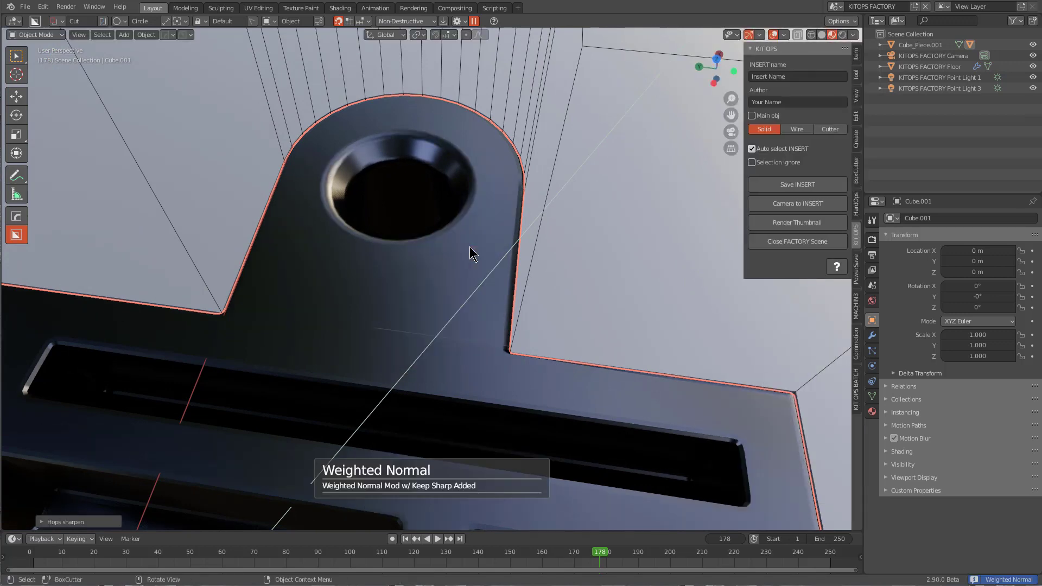
Step: Render the INSERT's thumbnail from the camera view and close the FACTORY scene
middle_drag(469, 280, 455, 254)
scroll(455, 254, down, 5)
shift+middle_drag(419, 345, 436, 248)
key(KP_0)
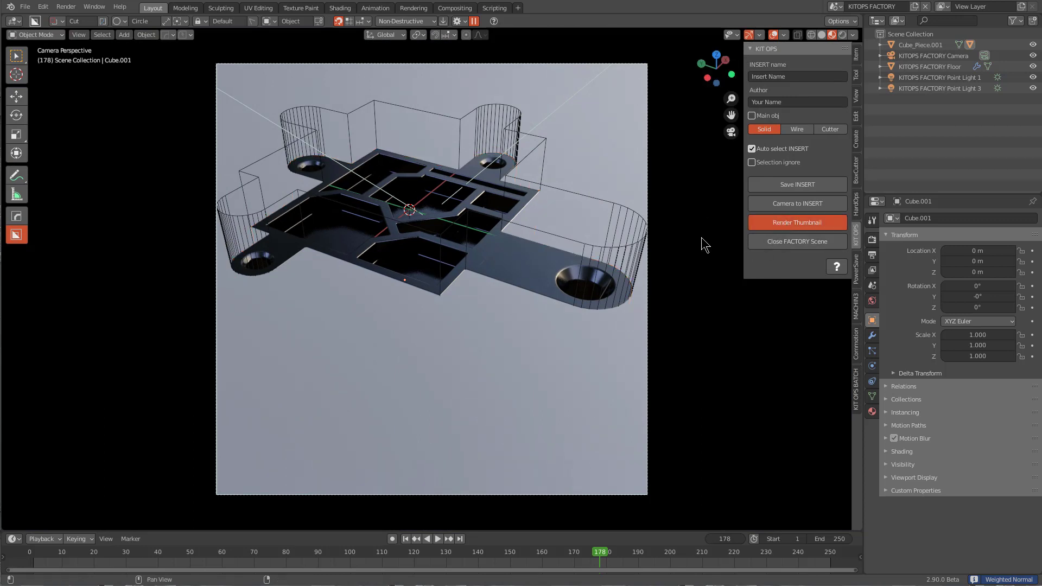
click(773, 243)
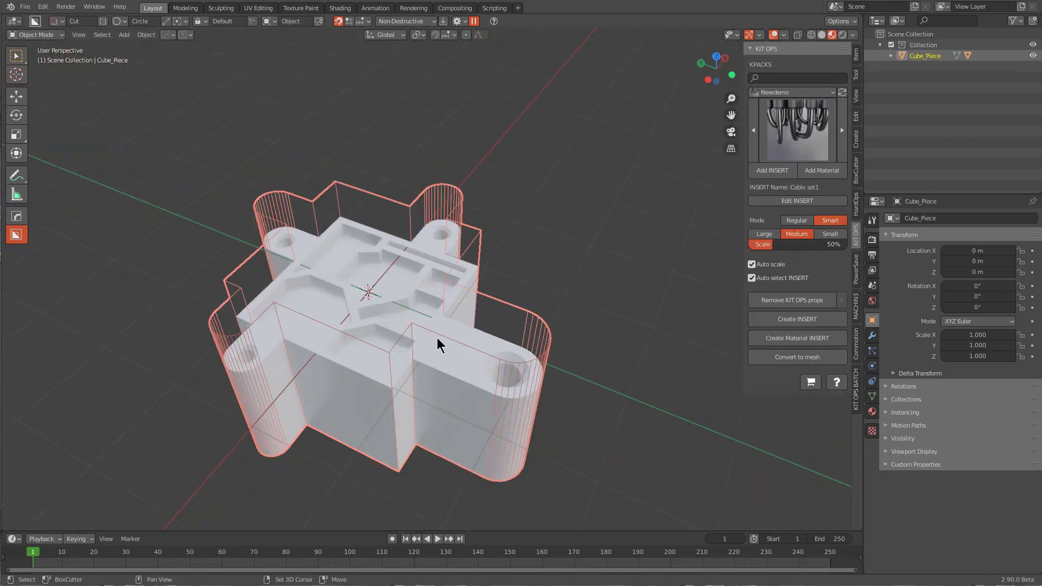
scroll(438, 345, up, 3)
middle_drag(438, 346, 500, 326)
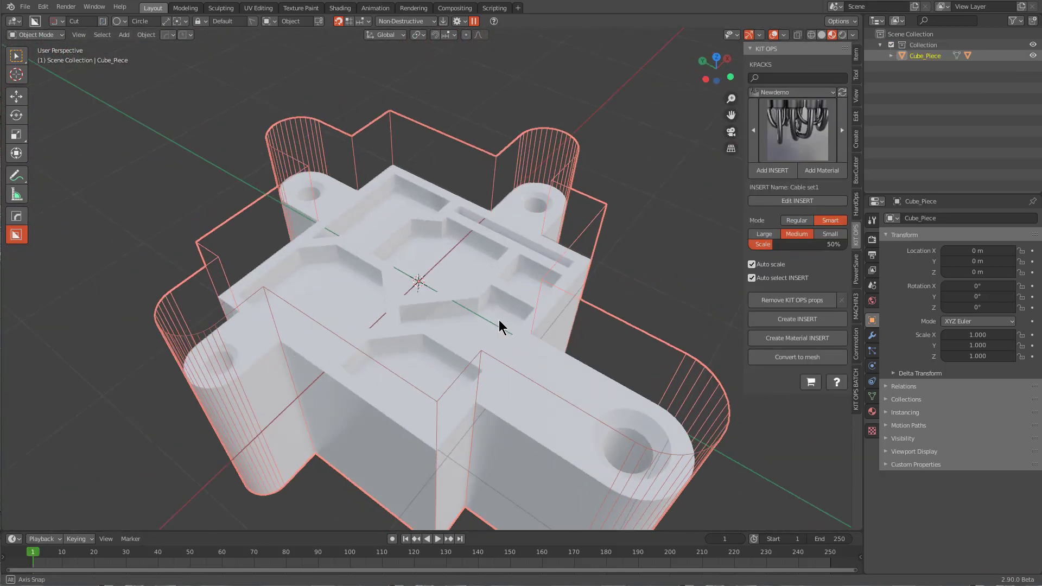
Step: Choose the Ribbed inset cutter INSERT in the Newdemo KPACK and open it for editing
click(799, 132)
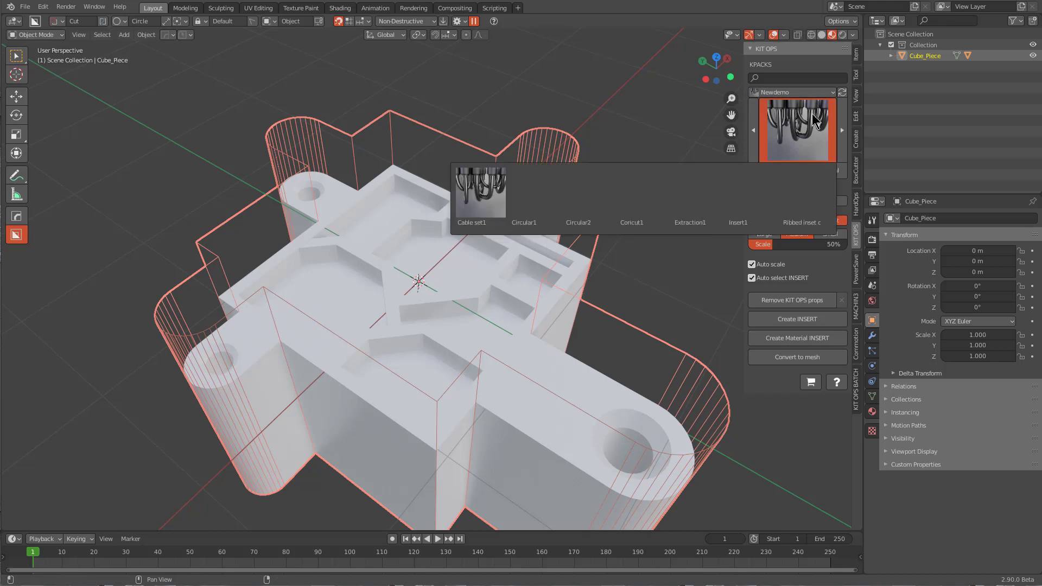
click(806, 193)
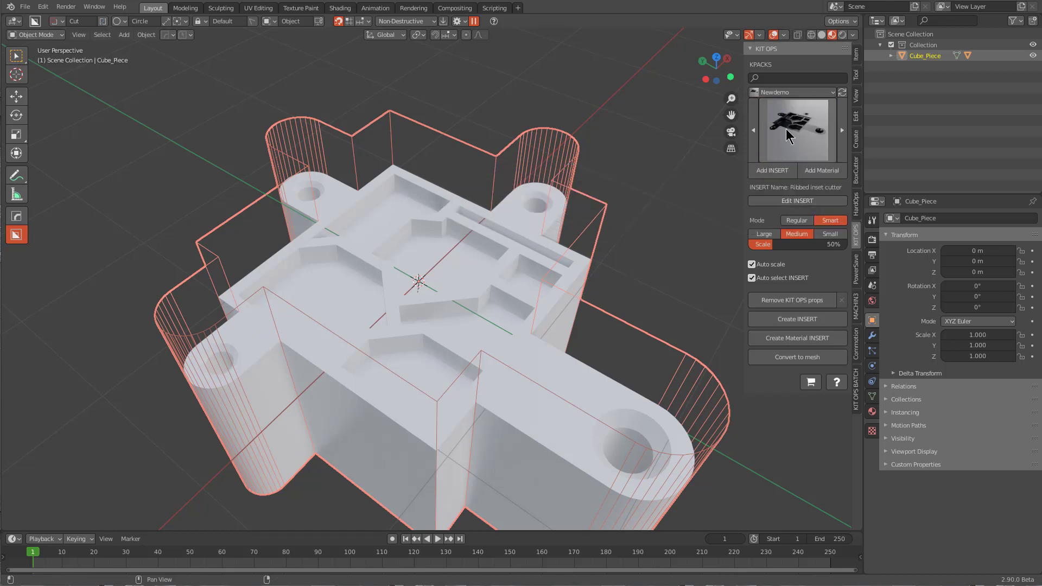
click(788, 201)
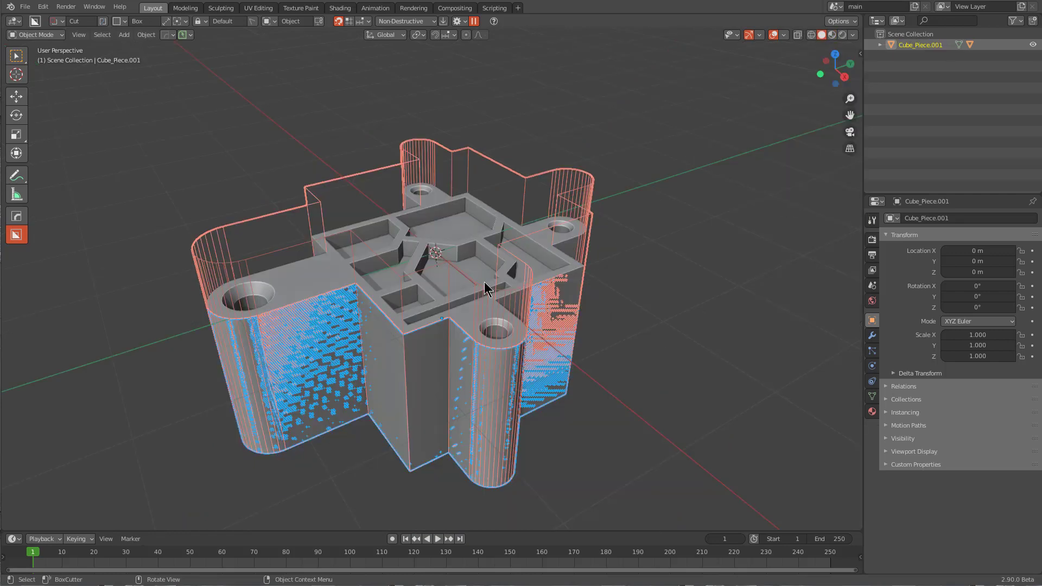
Step: Enter face editing on the compartmented body and select the top faces around the large screw tab
middle_drag(484, 282, 498, 286)
scroll(497, 286, up, 3)
click(470, 194)
key(Tab)
scroll(475, 290, up, 1)
shift+middle_drag(244, 427, 347, 130)
key(3)
click(377, 245)
shift+click(346, 130)
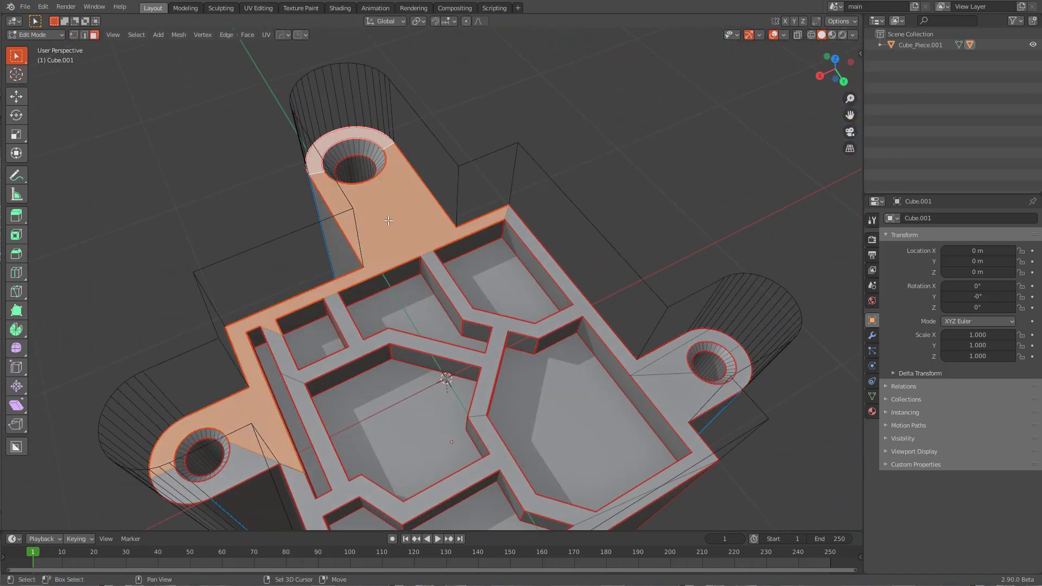
Step: Add the remaining top faces of the rim, walls and tabs to the selection, and hide all unselected geometry in top view
shift+click(244, 460)
middle_drag(243, 460, 332, 360)
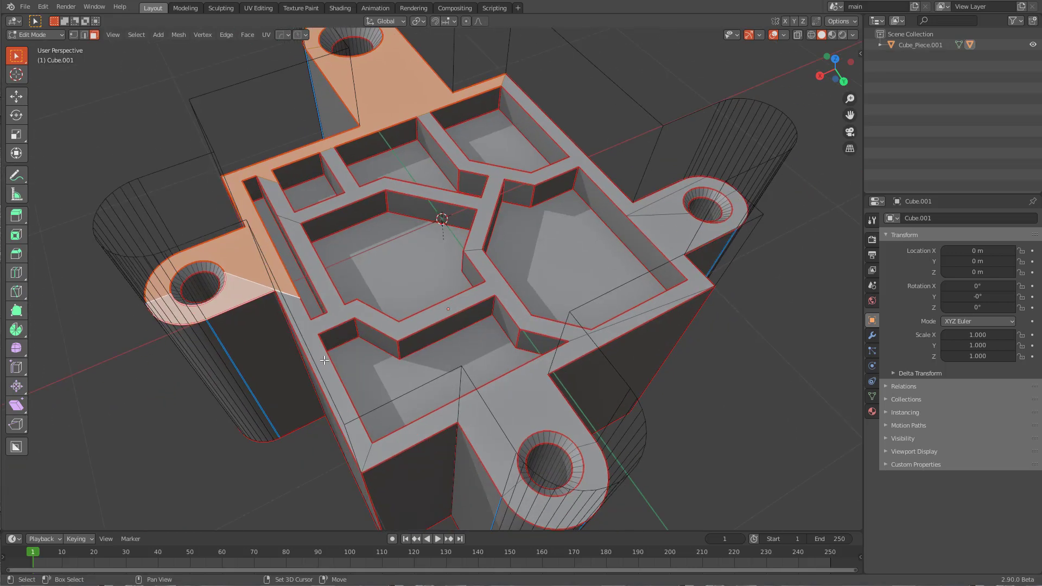
shift+click(331, 350)
shift+click(496, 429)
shift+click(526, 500)
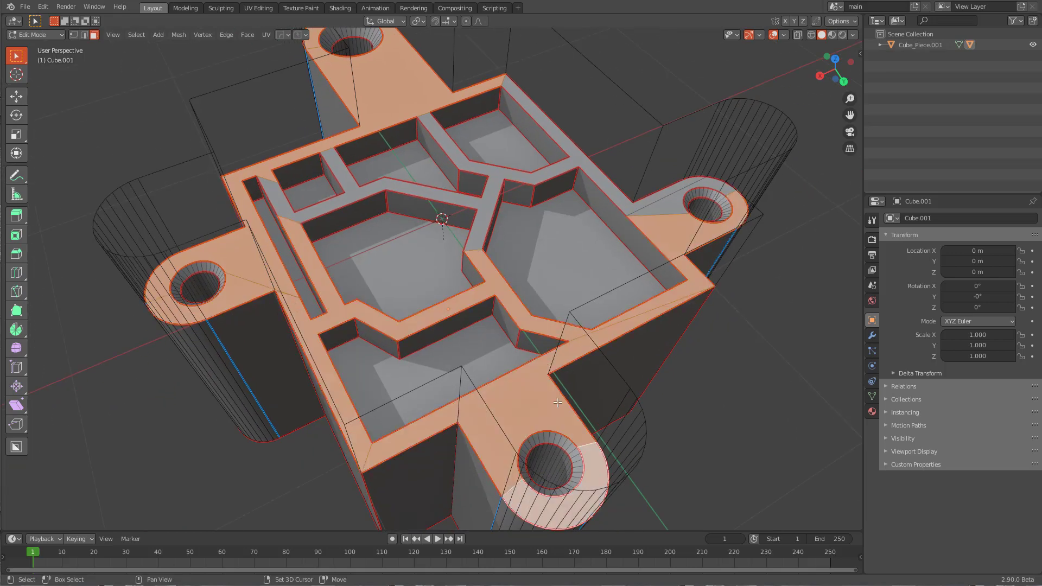
shift+click(660, 201)
shift+click(600, 179)
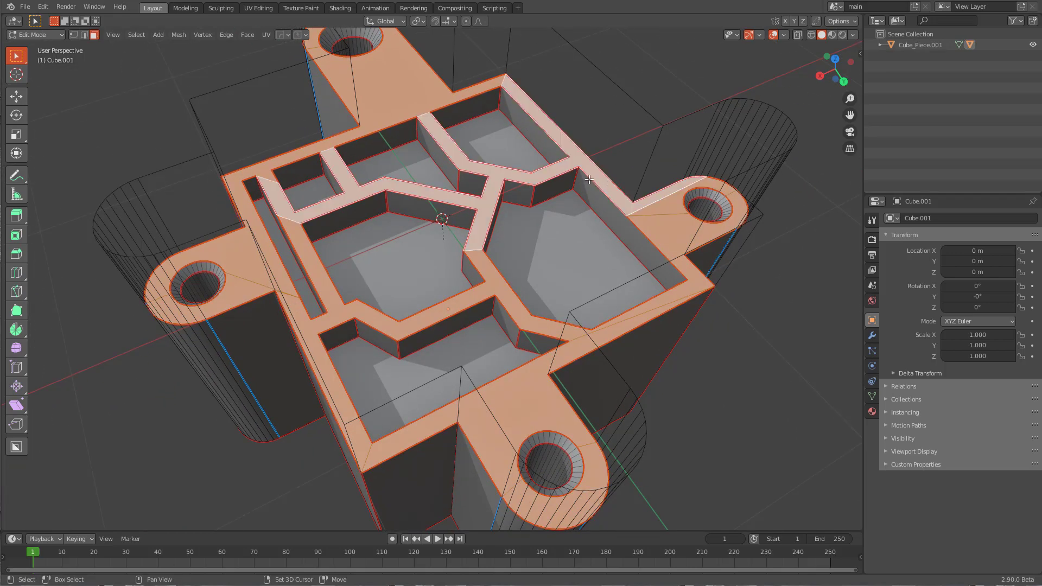
key(KP_7)
scroll(548, 242, down, 2)
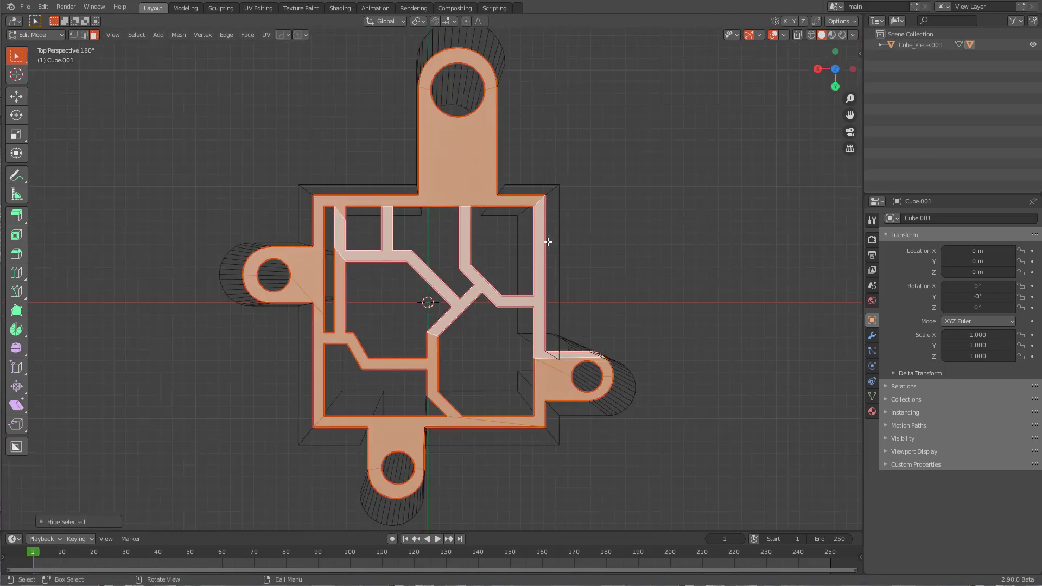
key(shift+h)
Step: With BoxCutter in Knife mode, cut boxes across the large tab's base and the tab beside the narrow slot, the latter about 1.245 × 1.131
key(alt+w)
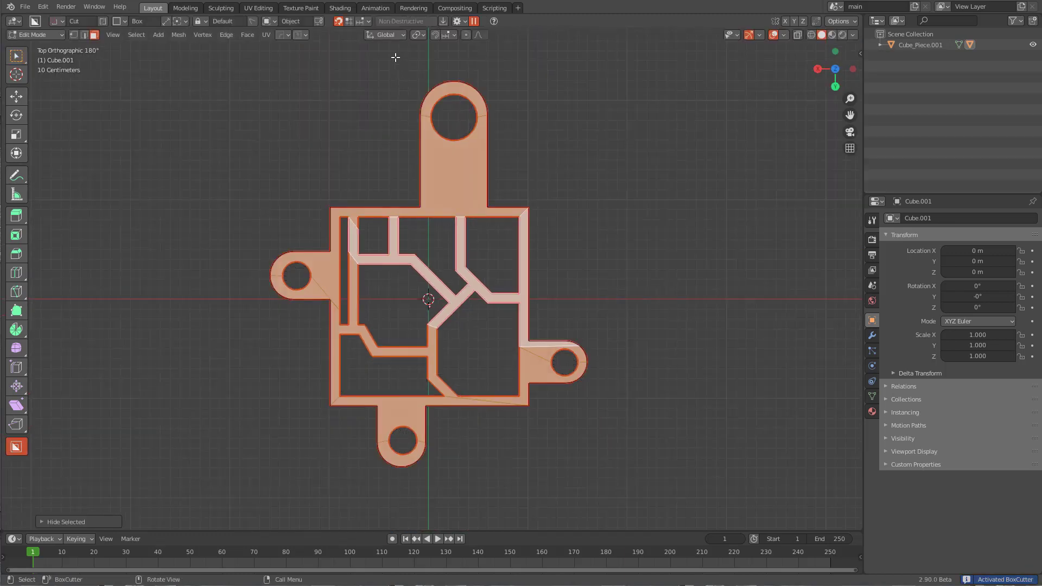
mouse_move(395, 57)
mouse_down()
mouse_move(450, 202)
mouse_move(454, 243)
mouse_move(458, 224)
mouse_move(461, 234)
mouse_up()
key(k)
drag(230, 164, 353, 283)
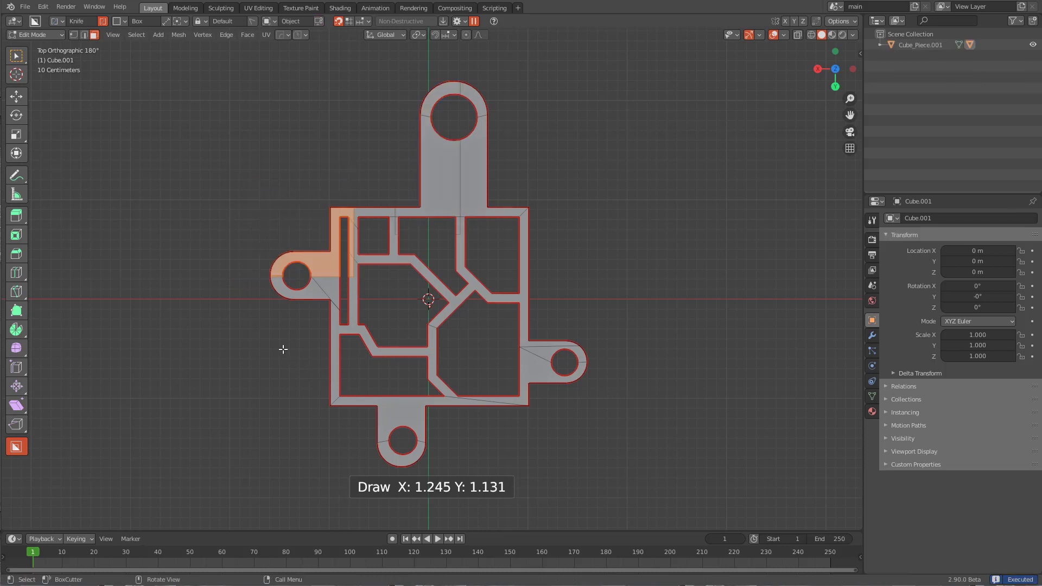
Step: Knife boxes of about 1.256 × 1.191 over the tab opposite the large one and 1.333 × 0.825 over the tab opposite the narrow slot
drag(282, 372, 409, 490)
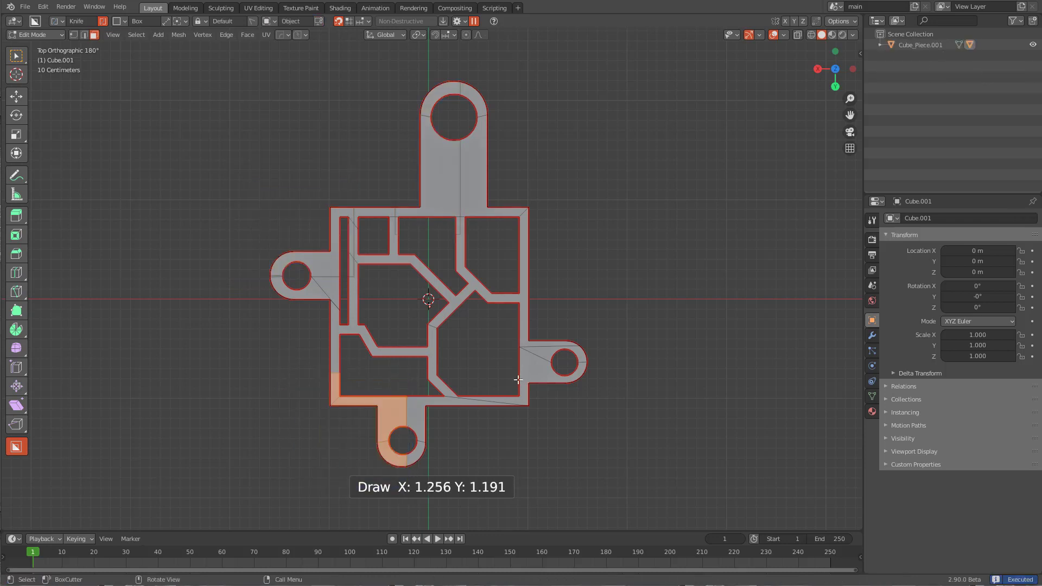
drag(504, 362, 633, 409)
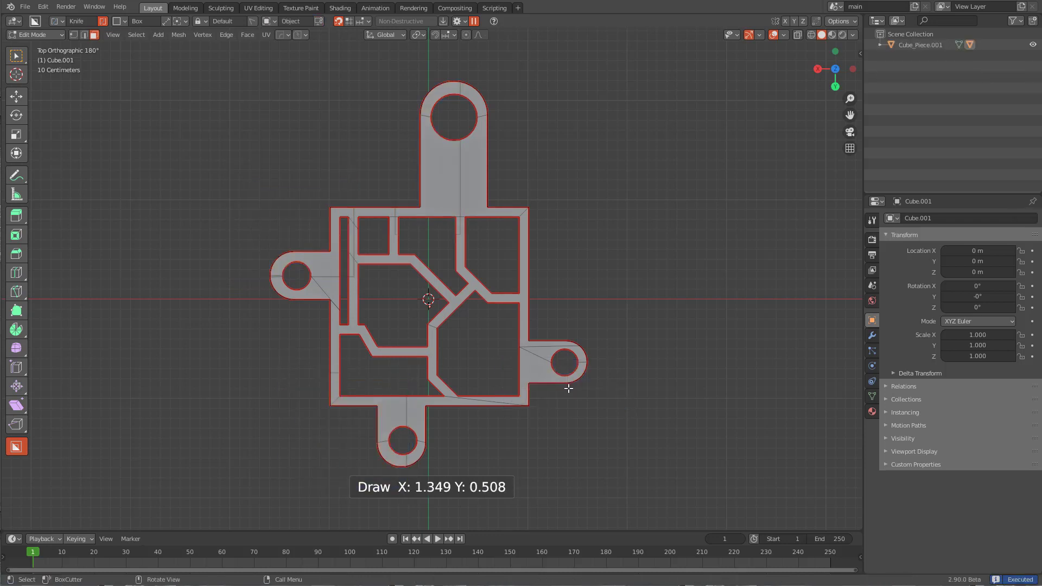
drag(606, 359, 474, 438)
Step: Dissolve the diagonal edges on the tab opposite the narrow slot and along the adjoining rim
scroll(546, 375, up, 2)
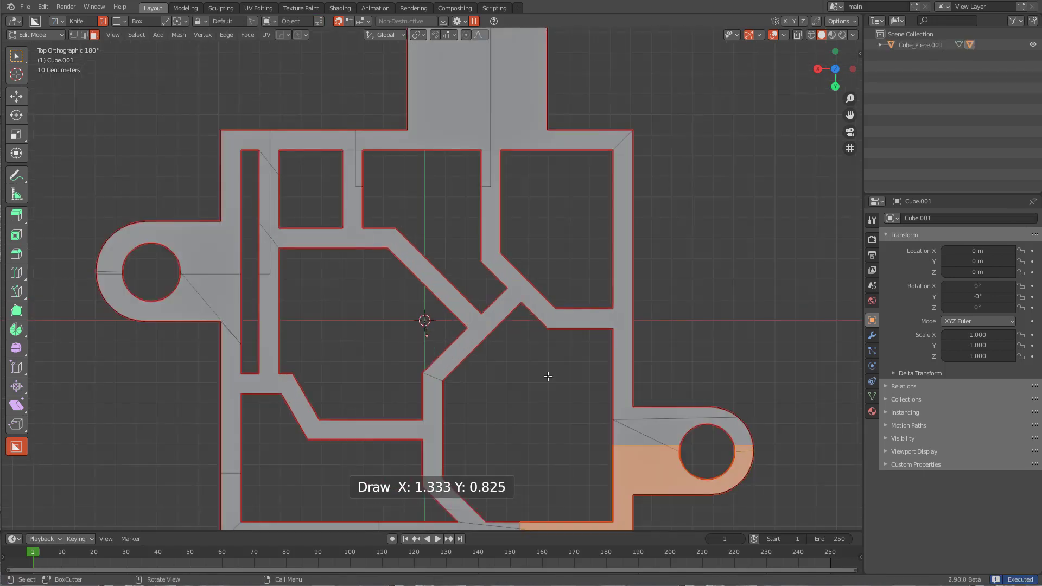
scroll(441, 277, up, 1)
key(2)
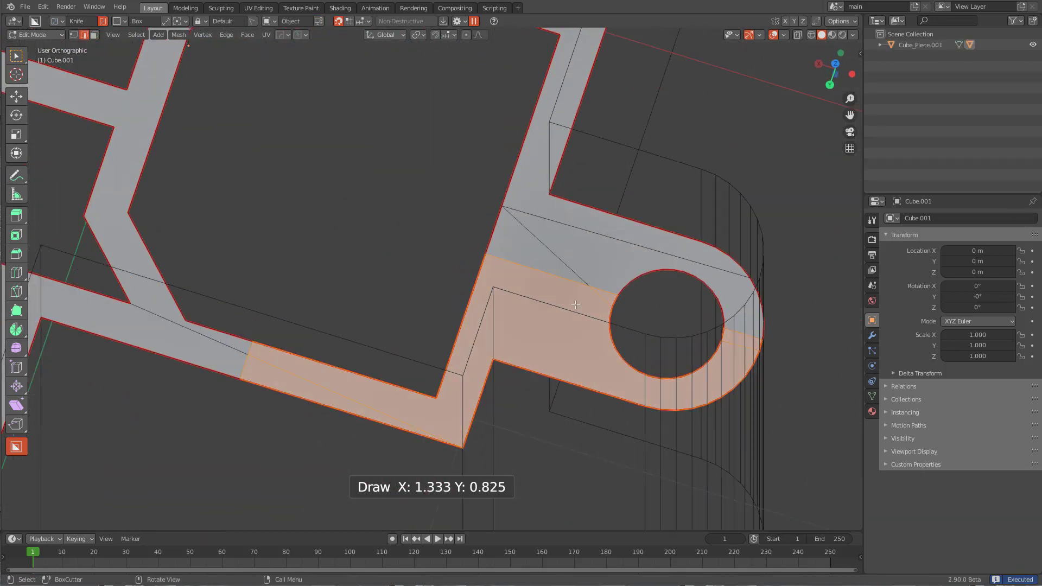
key(alt+a)
click(573, 243)
key(ctrl+x)
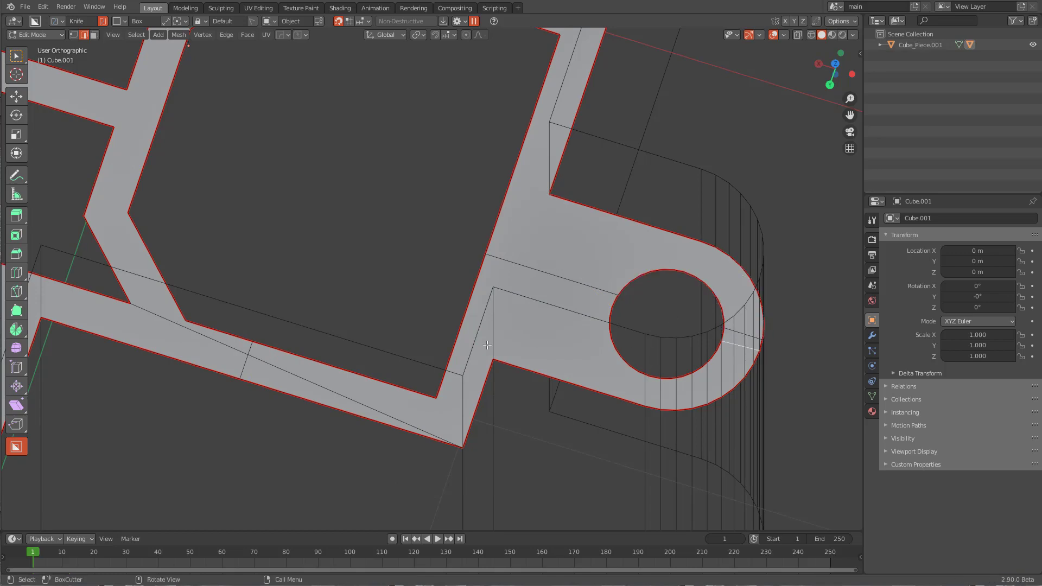
scroll(487, 345, down, 2)
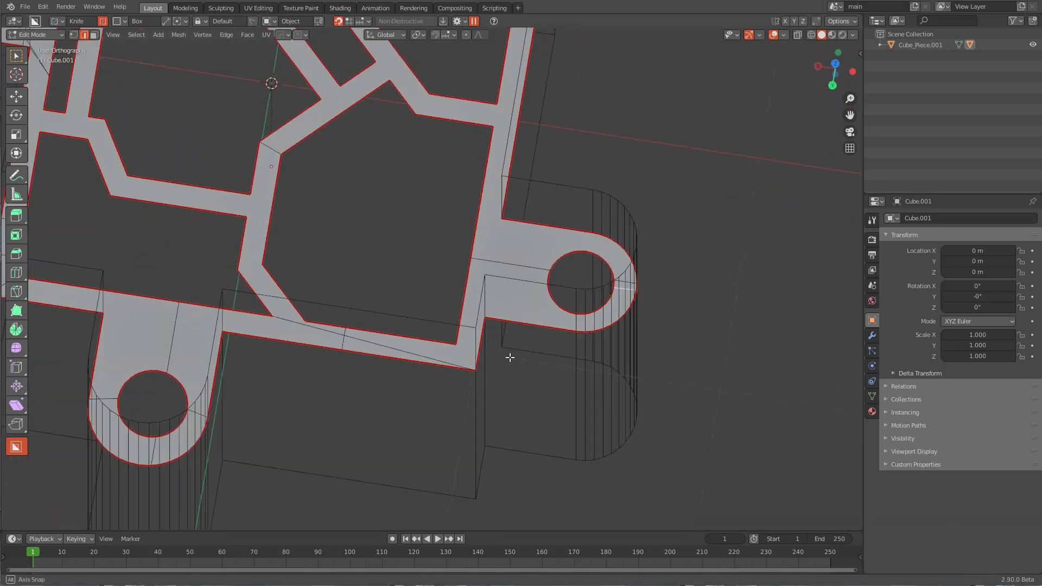
middle_drag(510, 356, 467, 326)
click(439, 324)
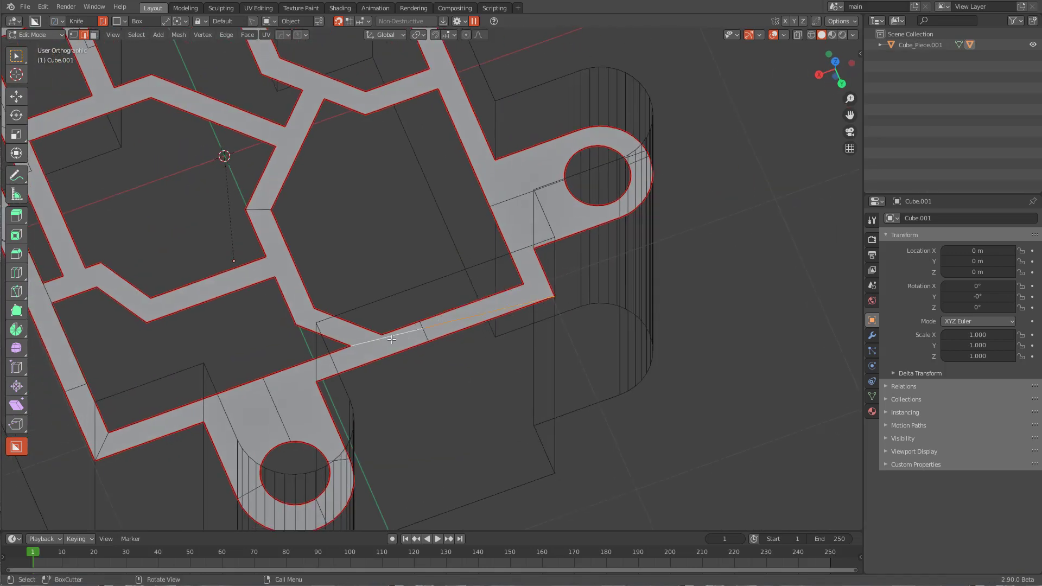
key(ctrl+x)
Step: Knife a box around the narrow slot's outer corner, crossing the neighbouring tab, the rim and the adjoining compartment walls
scroll(396, 249, down, 2)
shift+middle_drag(313, 194, 379, 333)
scroll(379, 334, up, 1)
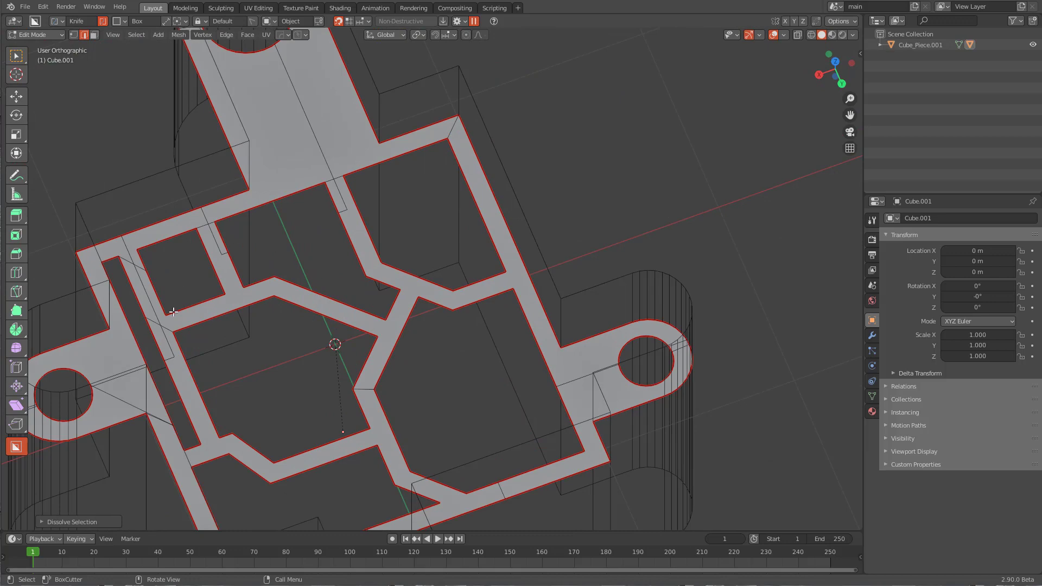
scroll(404, 293, down, 1)
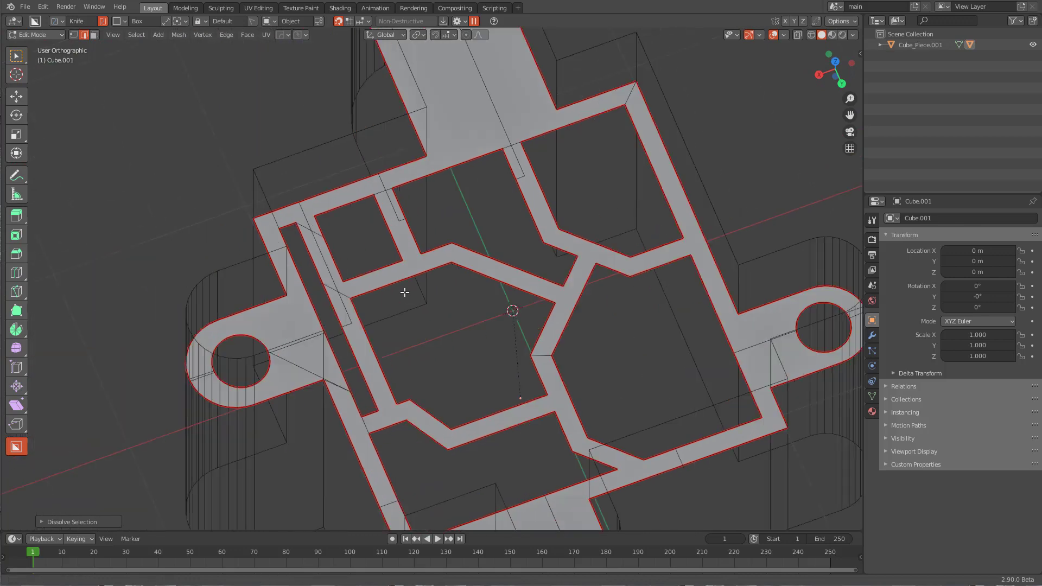
scroll(418, 296, up, 4)
click(356, 304)
scroll(419, 324, down, 2)
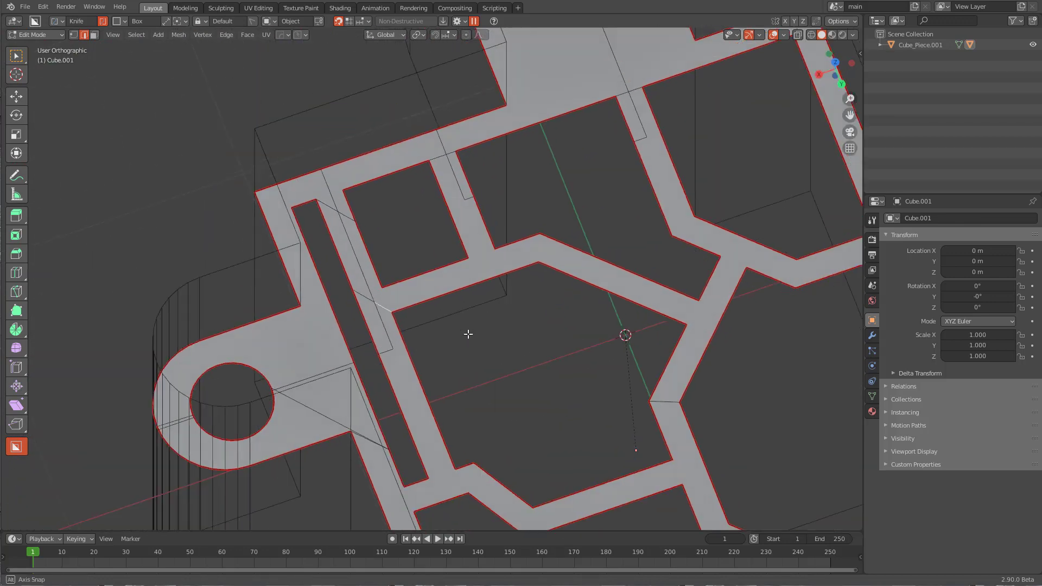
alt+middle_drag(468, 335, 308, 337)
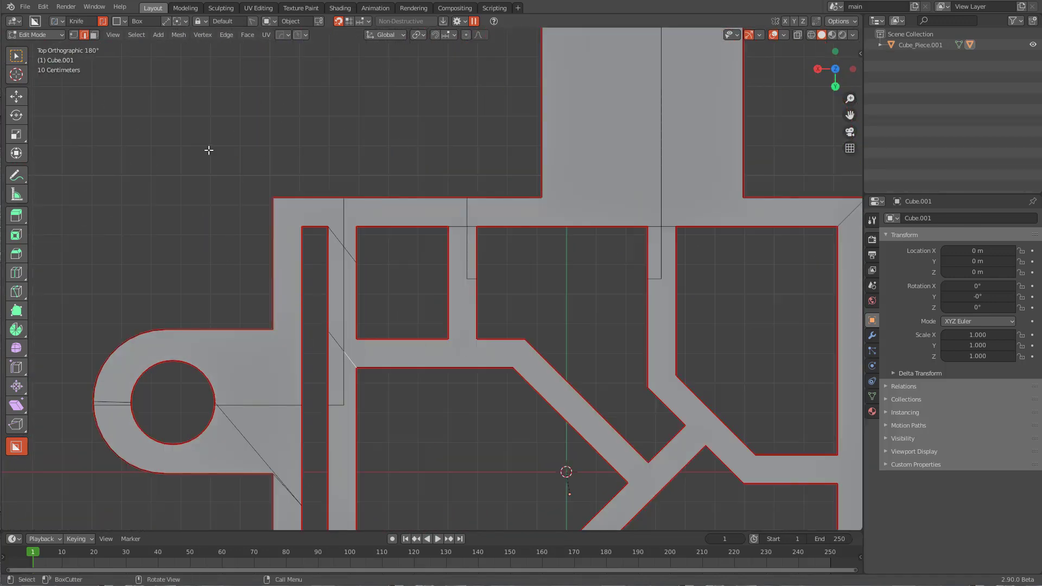
mouse_move(209, 151)
mouse_down()
mouse_move(353, 306)
mouse_move(405, 409)
mouse_move(365, 407)
mouse_move(415, 408)
mouse_move(401, 415)
mouse_move(394, 403)
mouse_up()
key(space)
scroll(342, 449, up, 3)
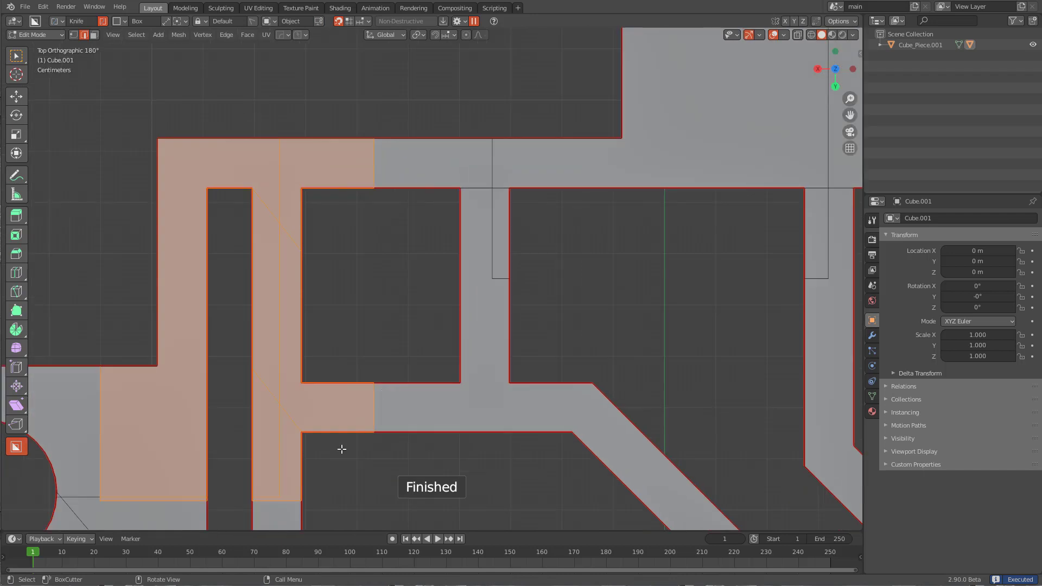
Step: Dissolve the new knife box's edges that run across the slot's inner wall and the neighbouring tab
shift+middle_drag(271, 508, 443, 314)
scroll(443, 314, up, 1)
key(alt+a)
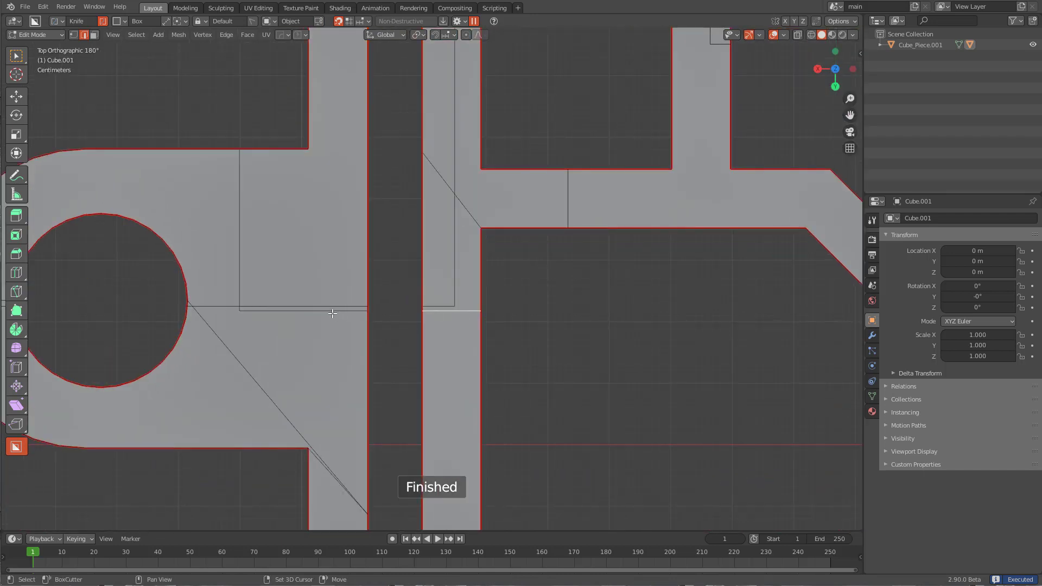
shift+click(332, 313)
key(ctrl+x)
Step: Dissolve the diagonal edges crossing the narrow slot's inner wall at the wall junction and at the slot's corner
shift+middle_drag(530, 277, 441, 404)
scroll(441, 405, up, 1)
click(368, 340)
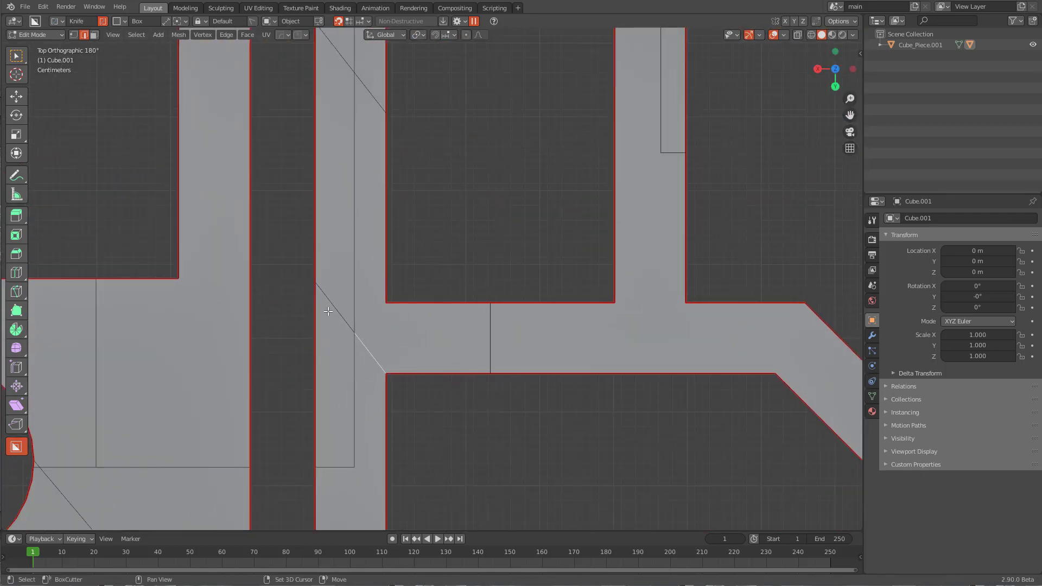
shift+click(329, 312)
key(ctrl+x)
scroll(383, 236, down, 2)
shift+middle_drag(382, 235, 411, 378)
scroll(411, 378, up, 1)
click(409, 286)
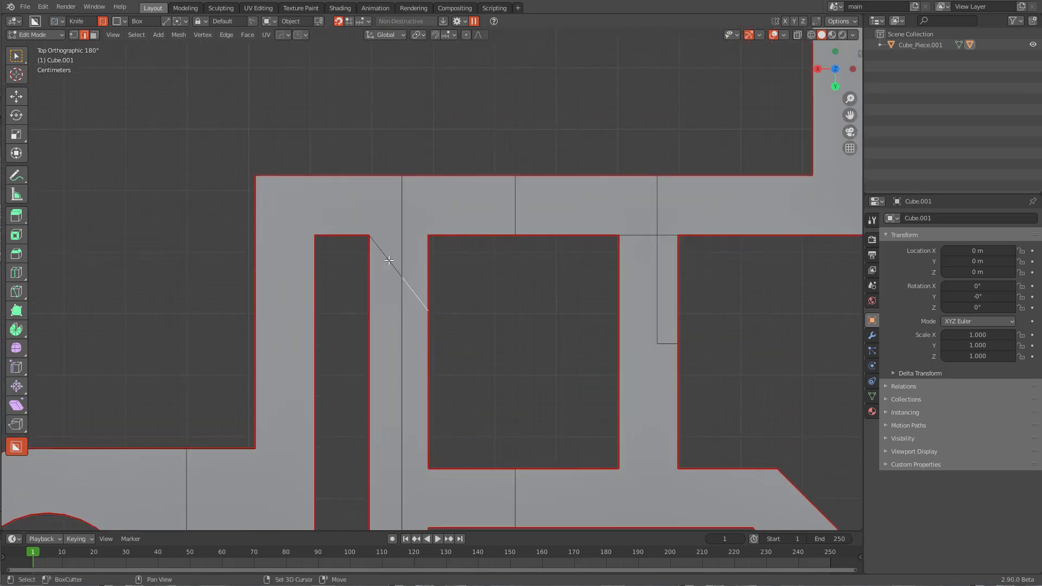
shift+click(388, 261)
key(ctrl+x)
Step: Knife a box of about 0.472 × 0.650 around the rim corner farthest from the slot beside the large tab, and dissolve the corner's diagonal edge
scroll(600, 319, down, 3)
shift+middle_drag(600, 319, 394, 308)
scroll(394, 308, up, 1)
scroll(455, 358, down, 3)
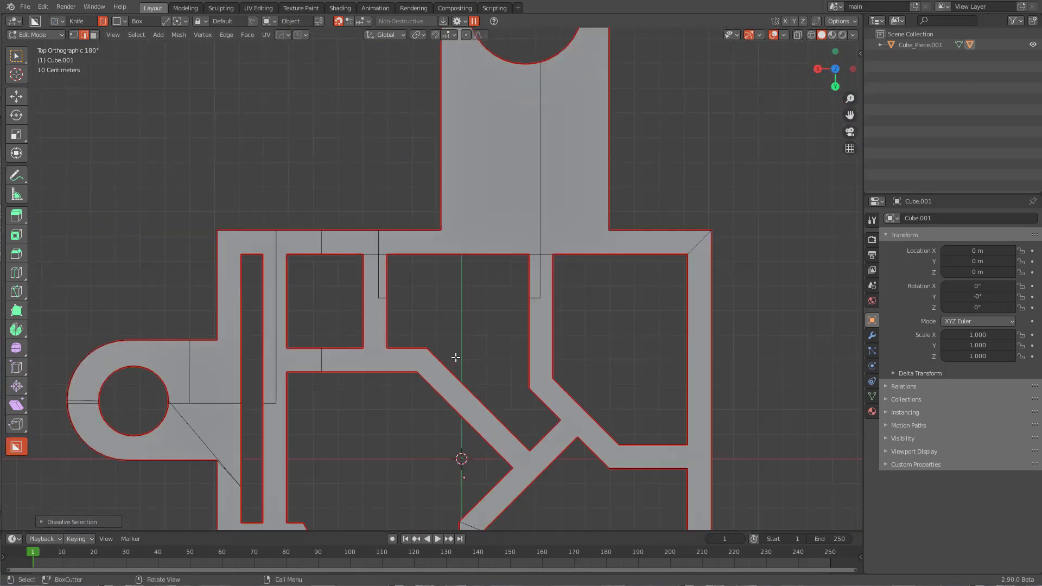
scroll(475, 363, down, 2)
key(ctrl+x)
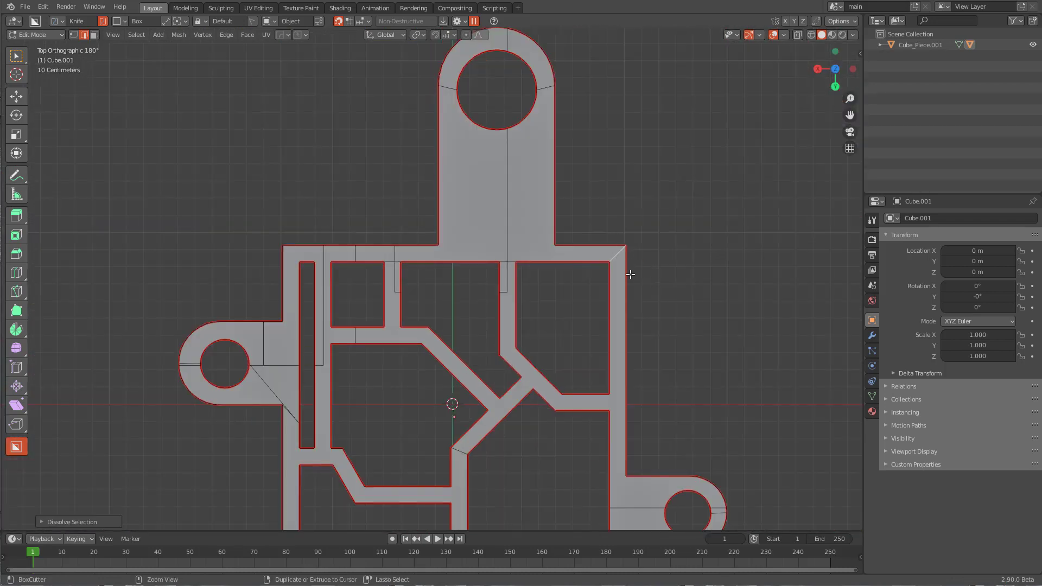
shift+middle_drag(595, 298, 454, 298)
scroll(557, 231, up, 2)
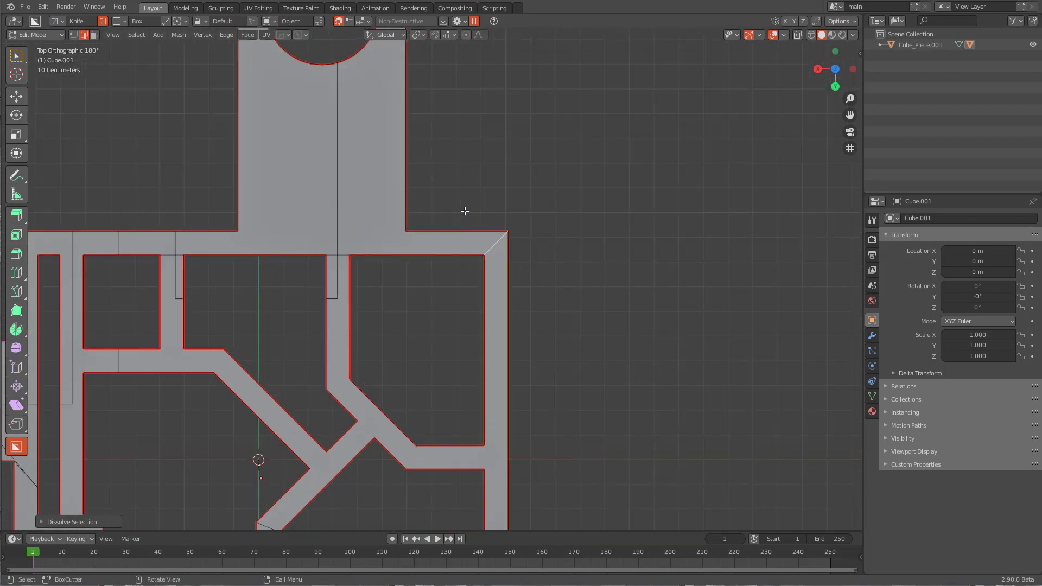
drag(543, 209, 449, 344)
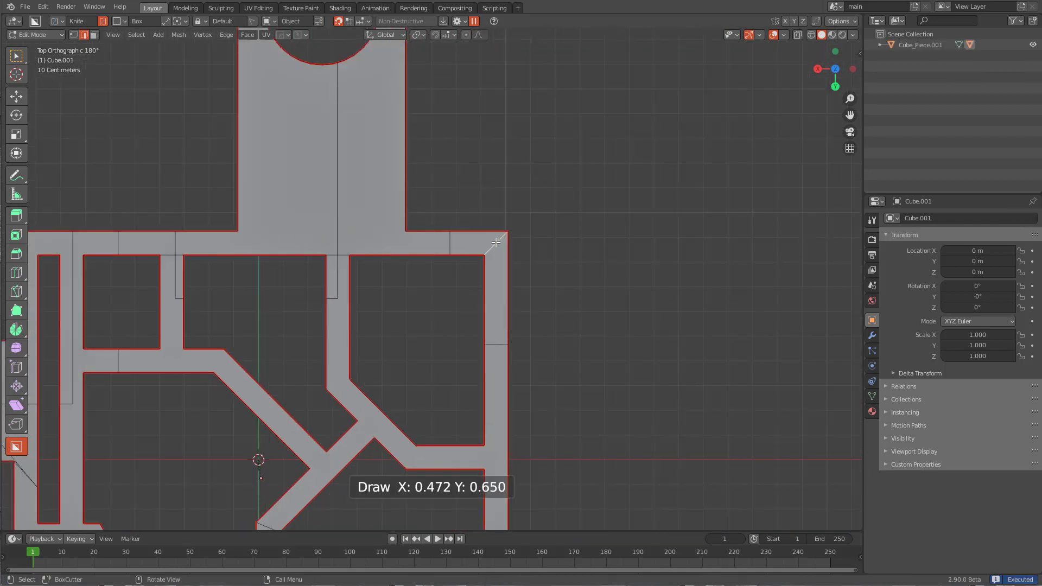
scroll(446, 414, down, 4)
Step: Dissolve the leftover edges on both sides of the screw hole in the tab opposite the large one
shift+middle_drag(447, 414, 474, 270)
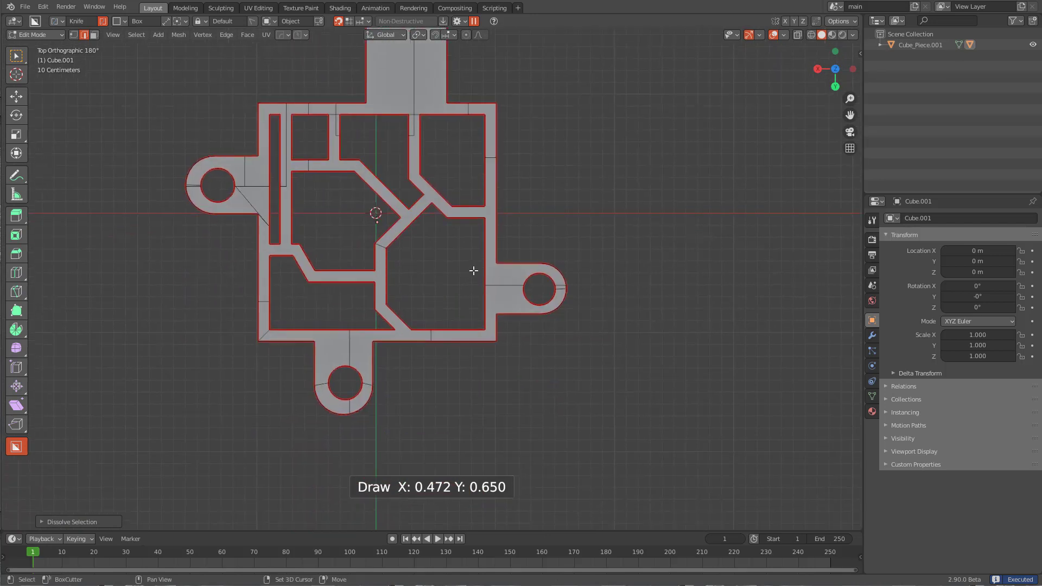
scroll(607, 287, up, 2)
scroll(608, 286, up, 1)
mouse_move(421, 333)
shift+middle_down()
mouse_move(533, 353)
mouse_move(534, 341)
shift+middle_up()
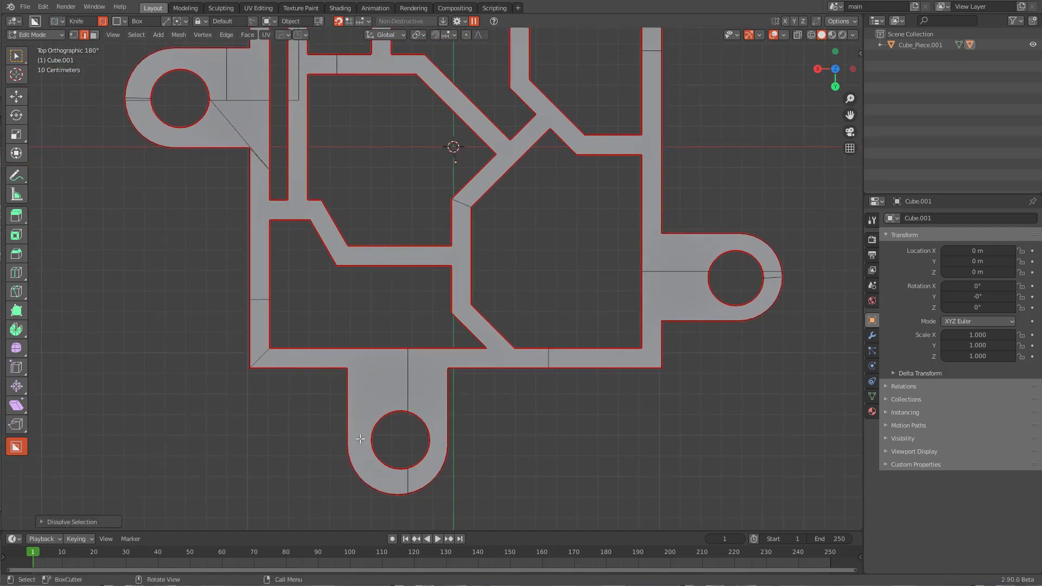
middle_drag(334, 444, 410, 299)
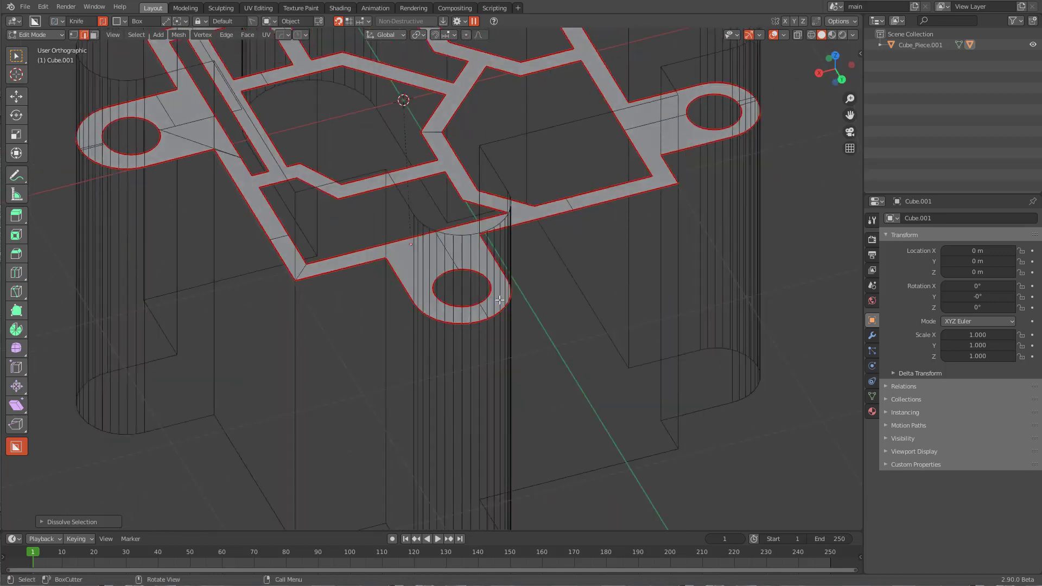
middle_drag(381, 248, 417, 340)
Step: Return to object mode with the body and its outer cutter selected, and save ribbed_inset_cutter.blend
key(Tab)
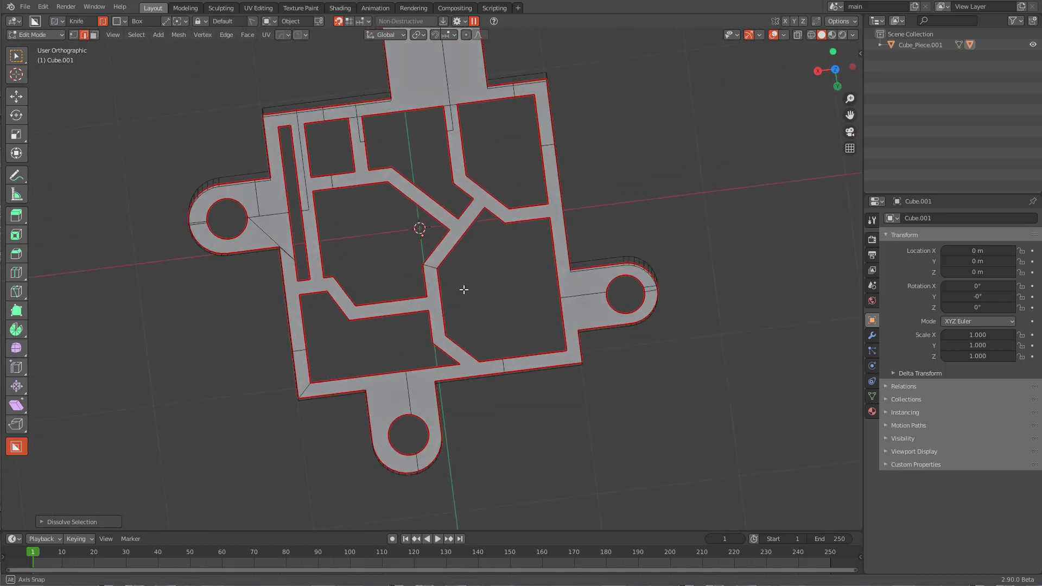
middle_drag(465, 288, 505, 298)
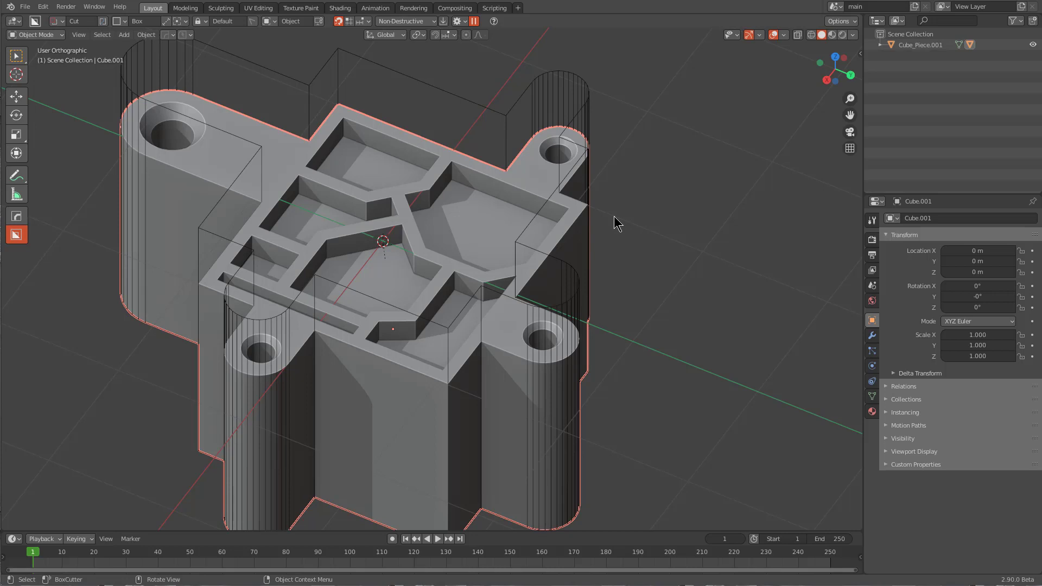
key(ctrl)
key(ctrl+z)
key(ctrl+s)
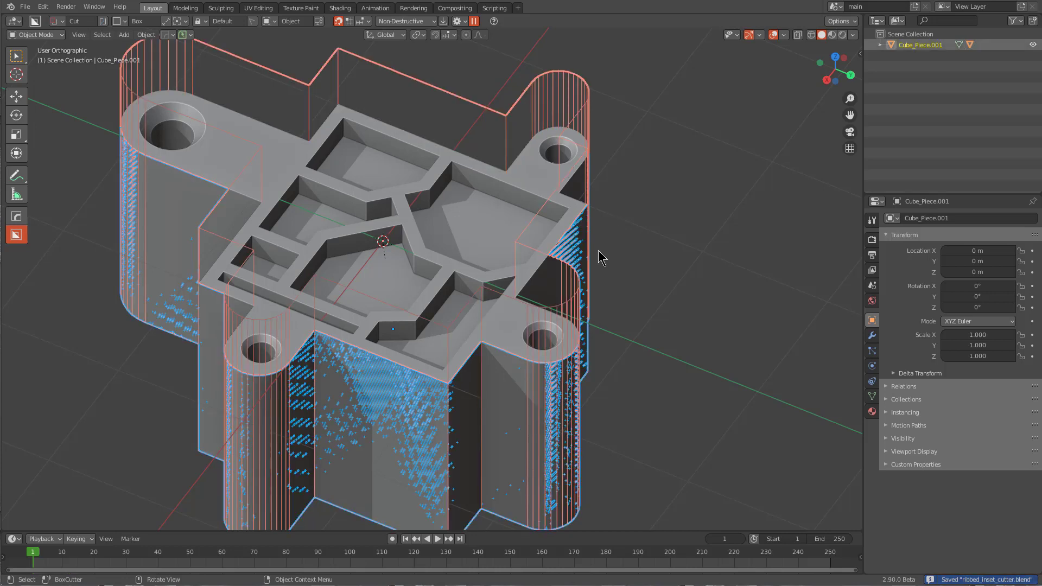
Step: Start a new General file and choose the Ribbed inset cutter INSERT from the Newdemo KPACK
key(ctrl+n)
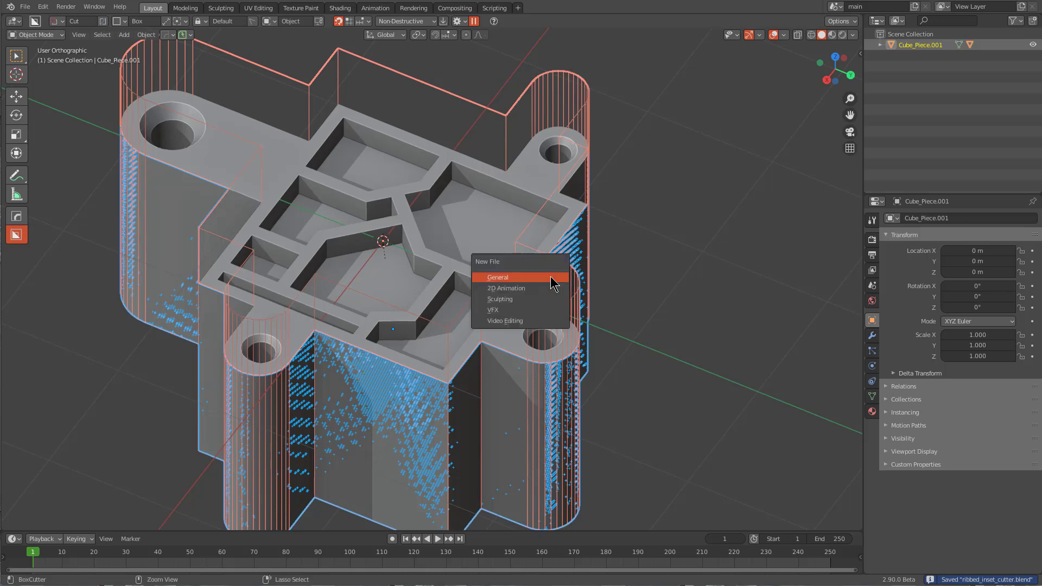
click(551, 277)
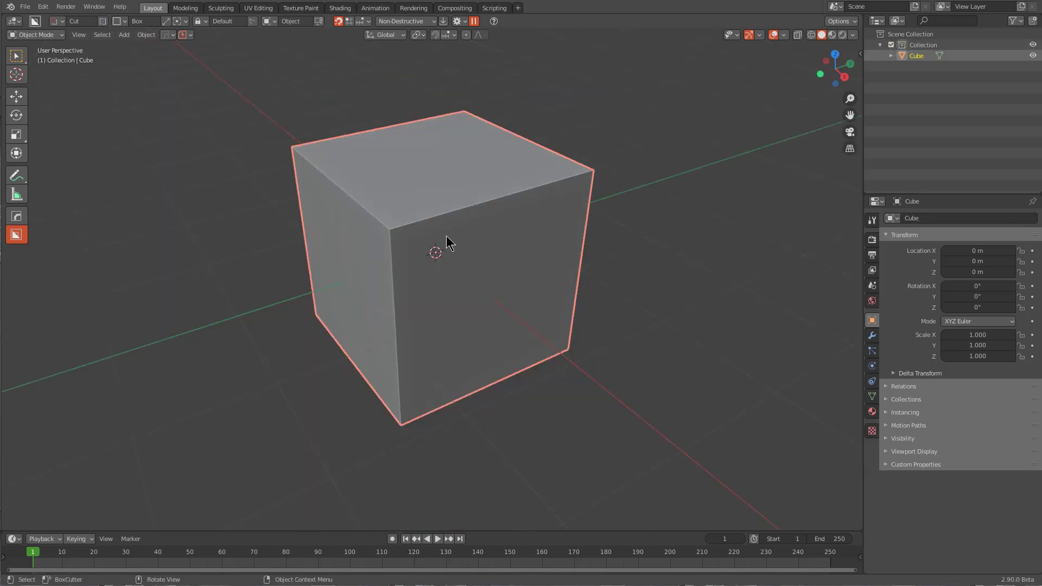
key(n)
click(856, 237)
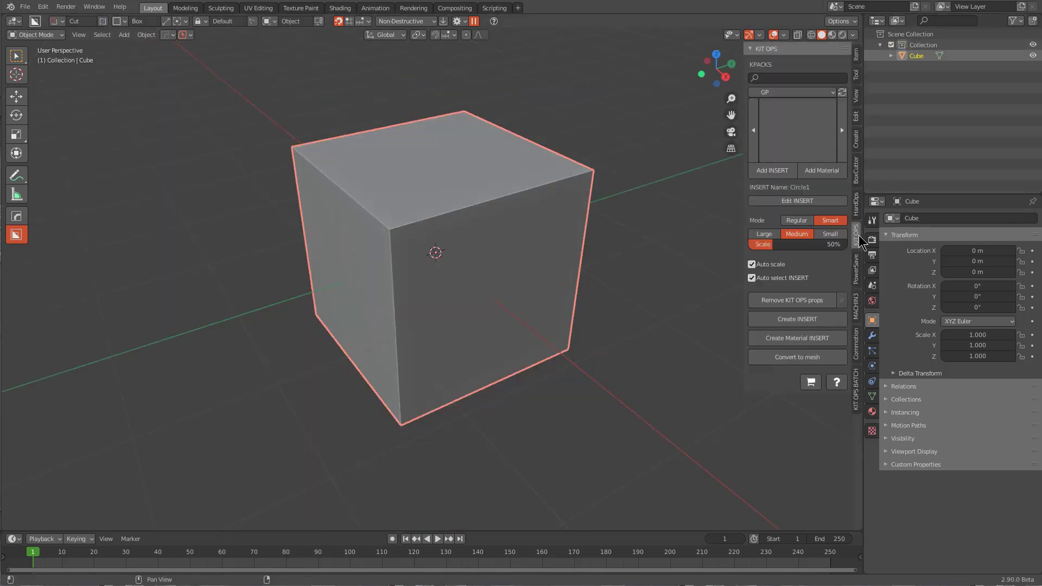
click(807, 90)
click(782, 175)
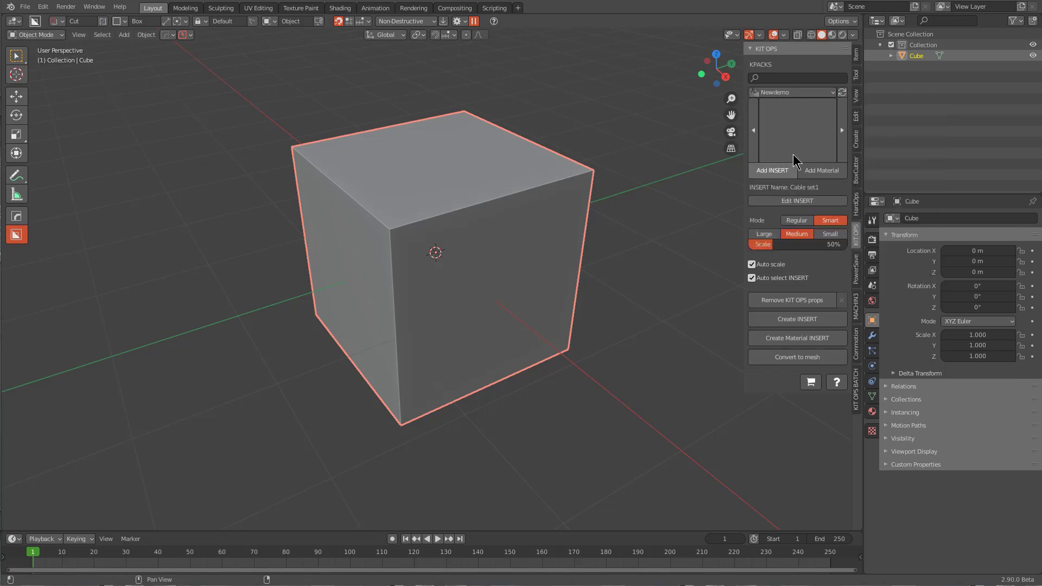
click(793, 154)
click(792, 206)
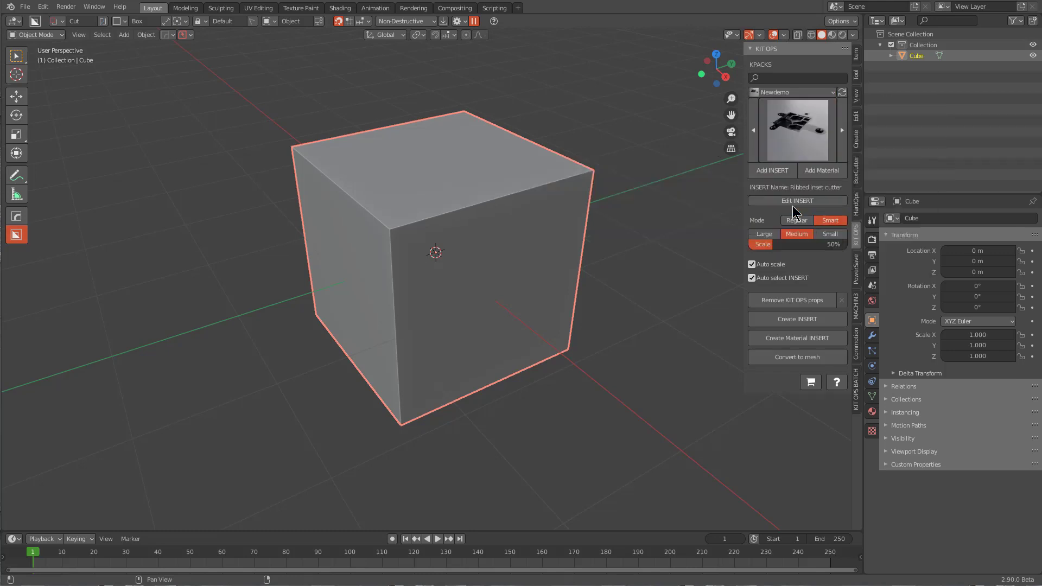
Step: Place four Ribbed inset cutter INSERTs on one side face of the cube, two across its upper half and two across its lower half
middle_drag(523, 293, 485, 273)
click(771, 172)
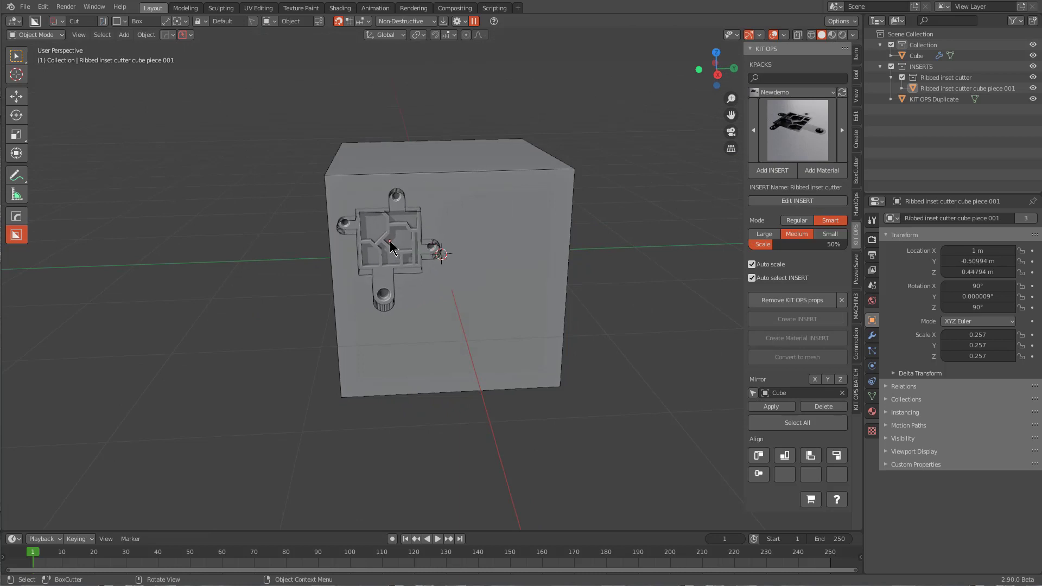
click(375, 236)
click(772, 170)
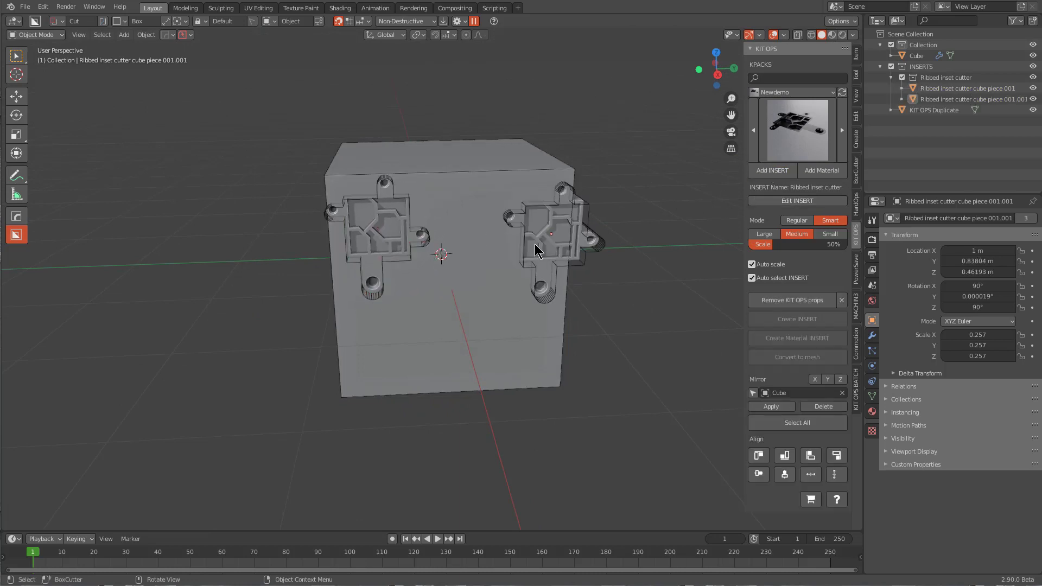
click(480, 239)
click(772, 170)
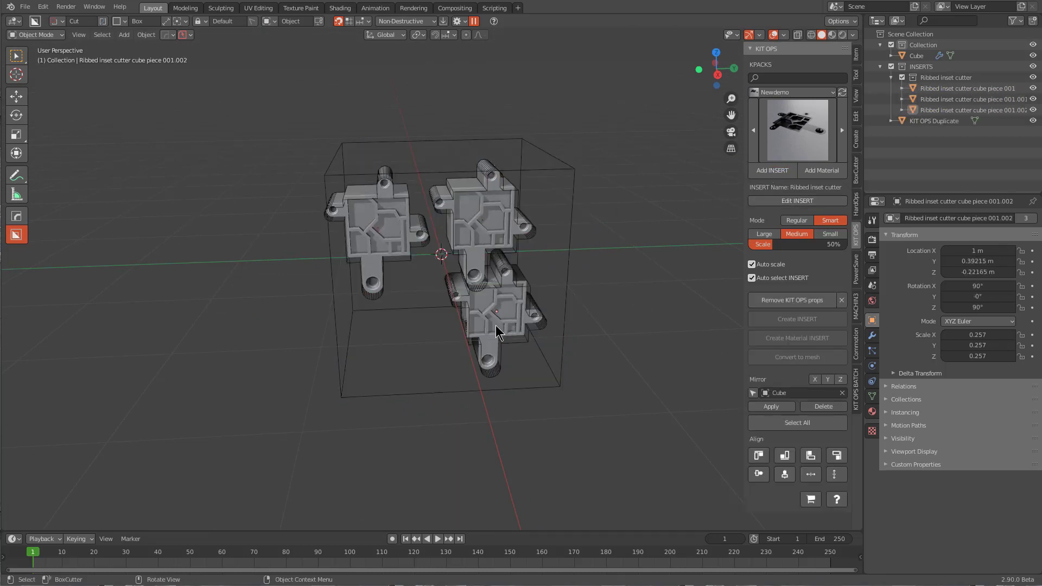
click(512, 333)
click(772, 170)
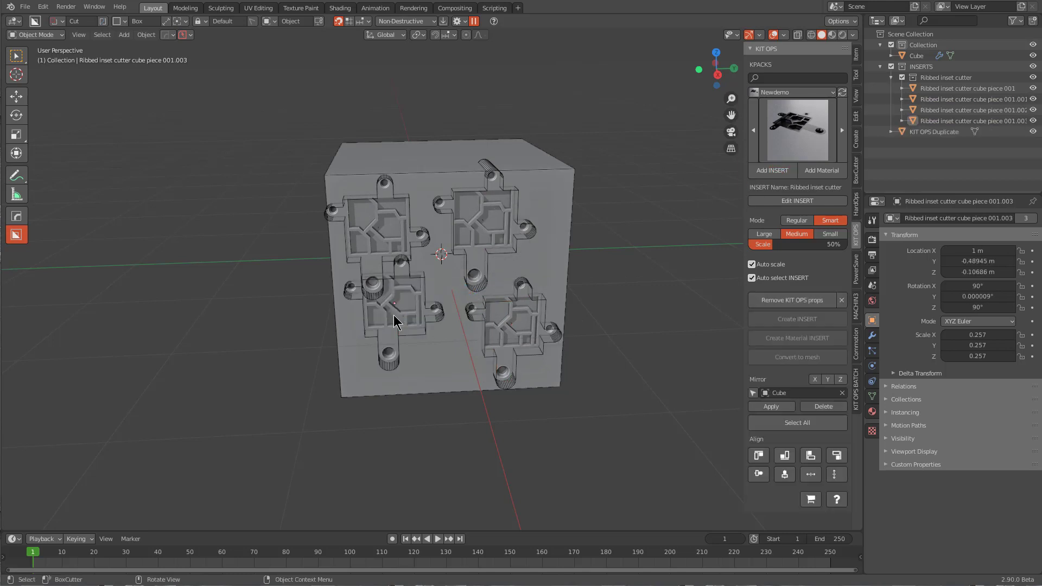
click(400, 324)
Step: Hide the viewport overlays and examine the shading around the four ribbed cutouts on the cube's face
middle_drag(507, 303, 522, 249)
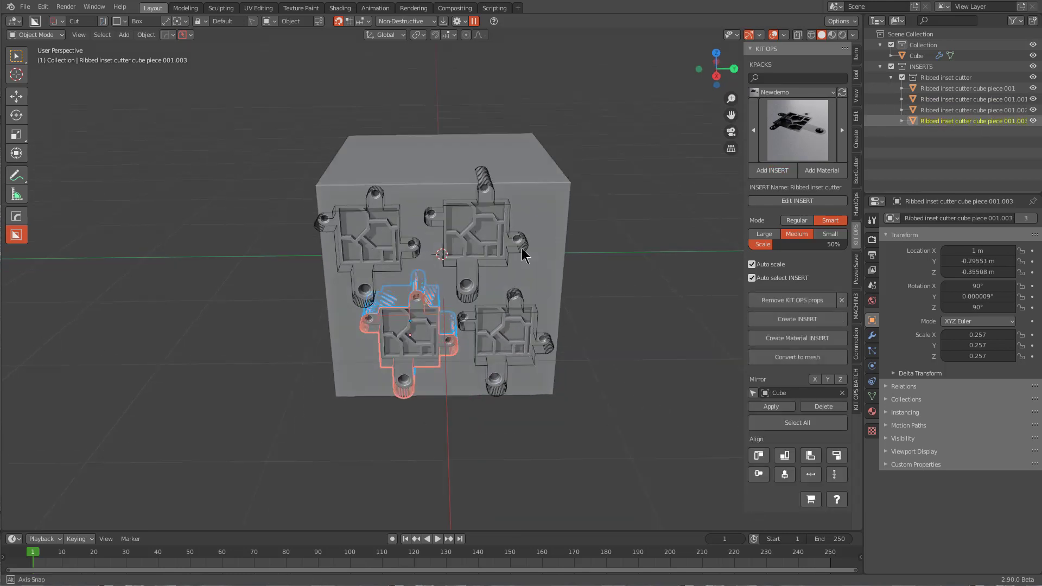
click(773, 34)
scroll(353, 225, up, 5)
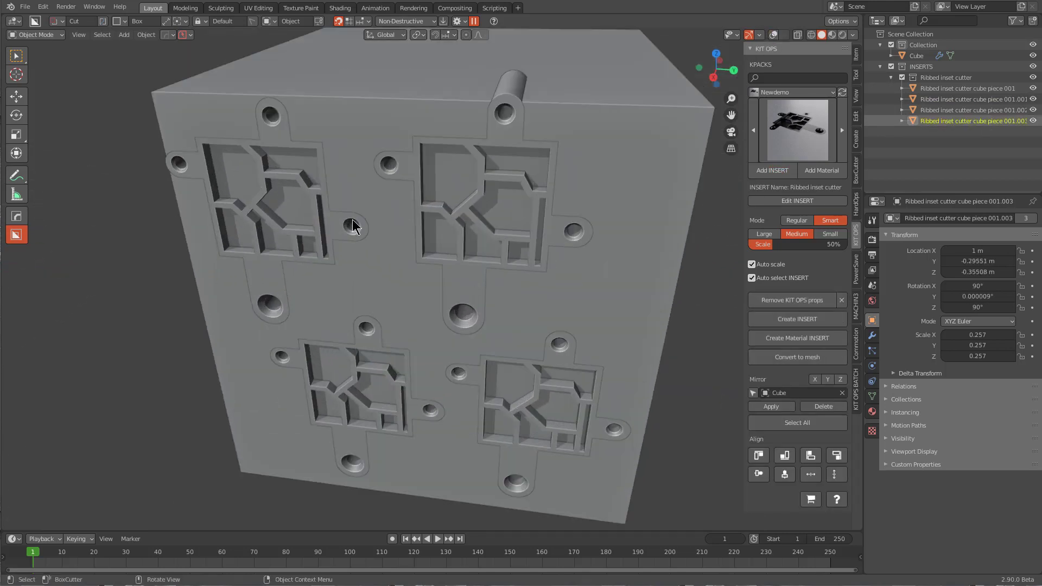